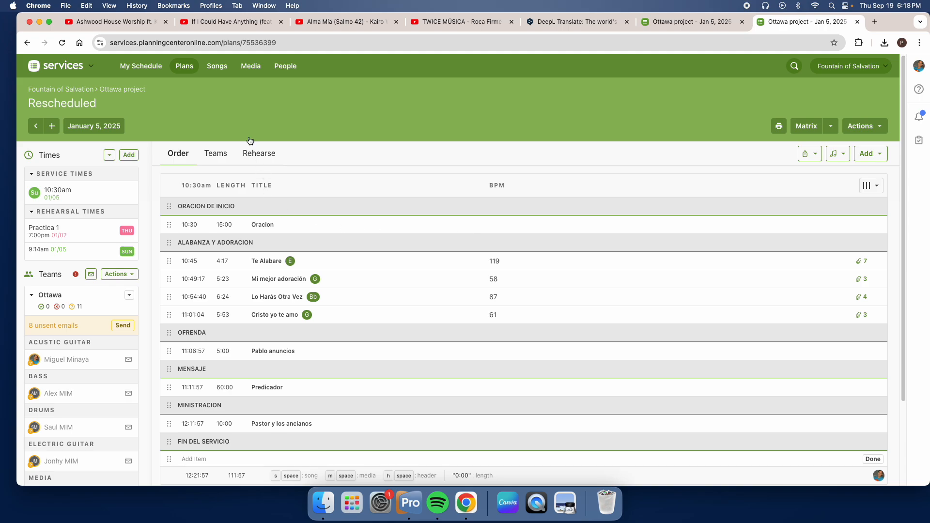
pyautogui.click(232, 75)
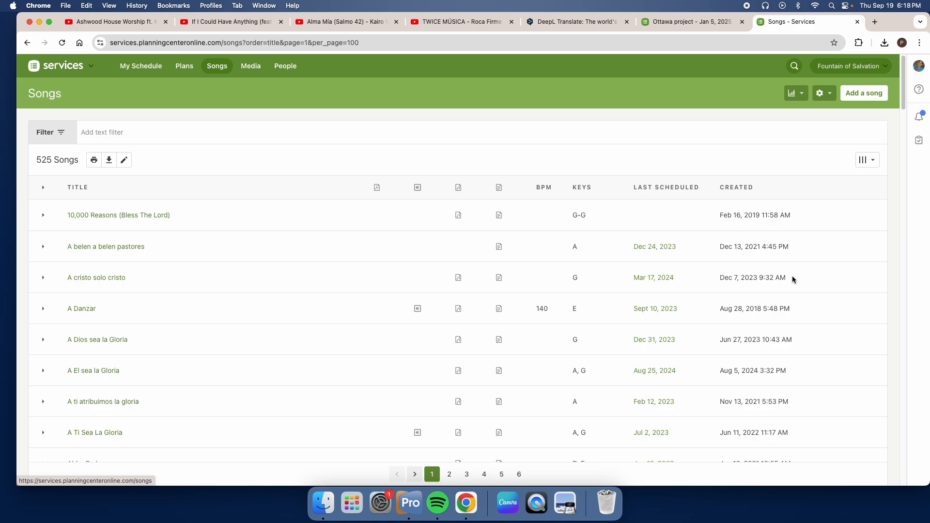
pyautogui.click(867, 95)
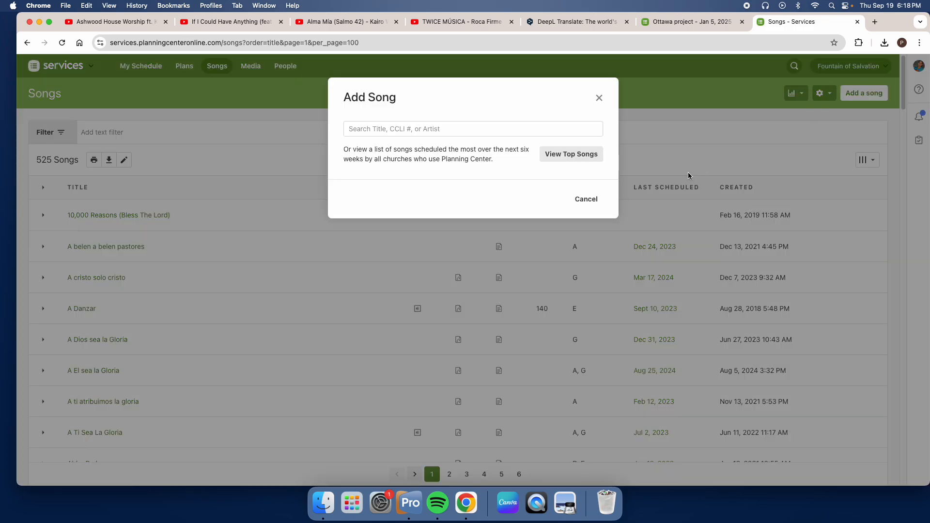
pyautogui.click(462, 130)
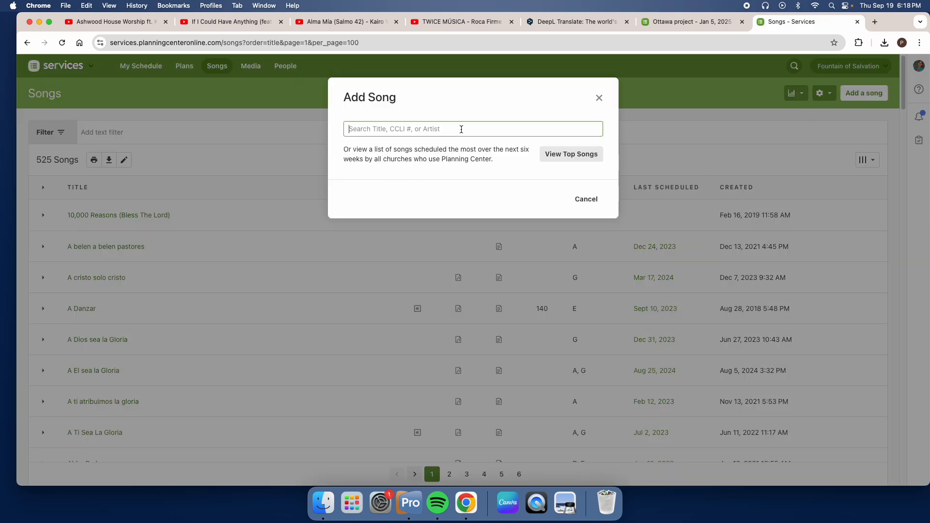
pyautogui.click(598, 97)
# Step: Open the January 5, 2025 plan of the Ottawa project and add a new song item to its order
pyautogui.click(184, 66)
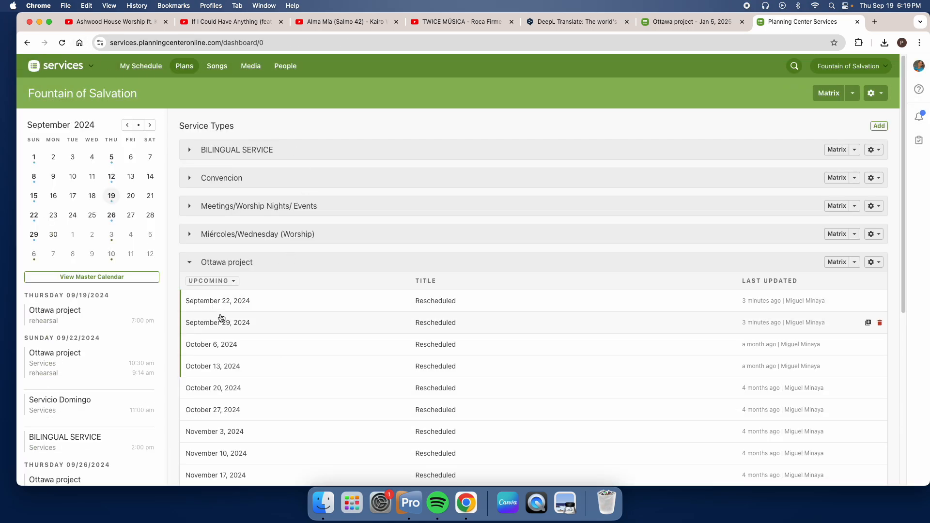
pyautogui.scroll(-5, 247, 305)
pyautogui.click(259, 345)
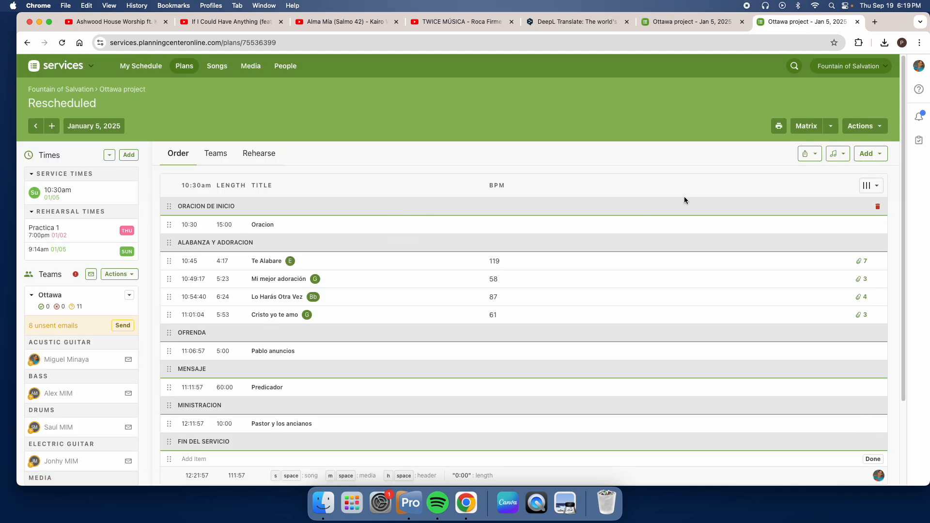
pyautogui.click(879, 154)
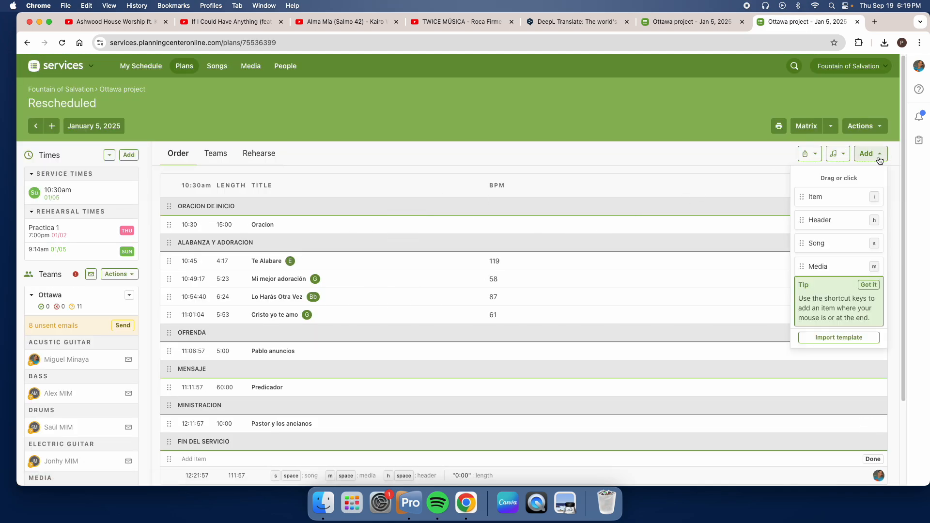
pyautogui.click(829, 248)
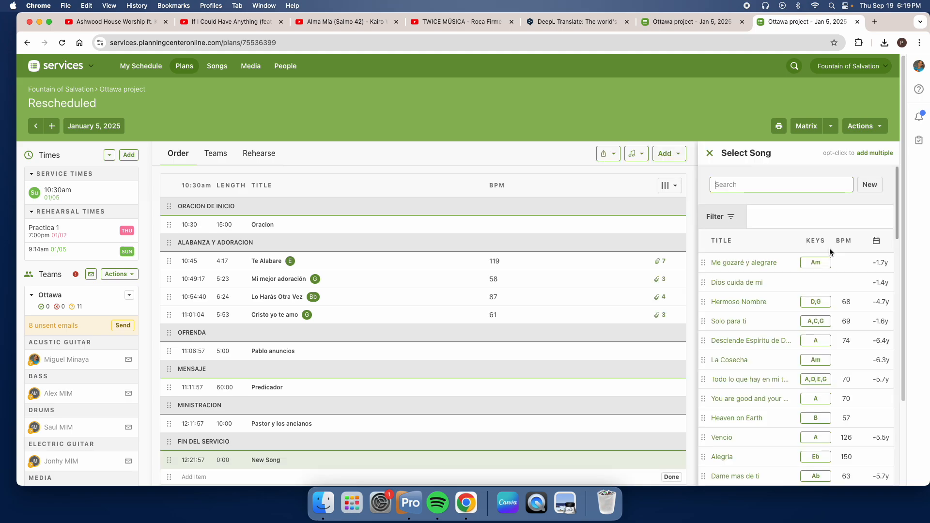
pyautogui.click(773, 188)
pyautogui.write('Te amo ')
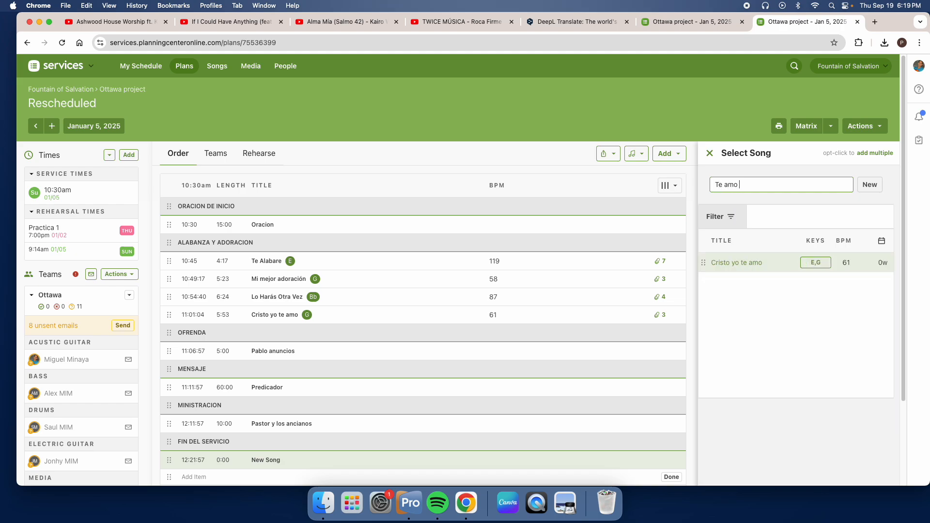
pyautogui.write('se')
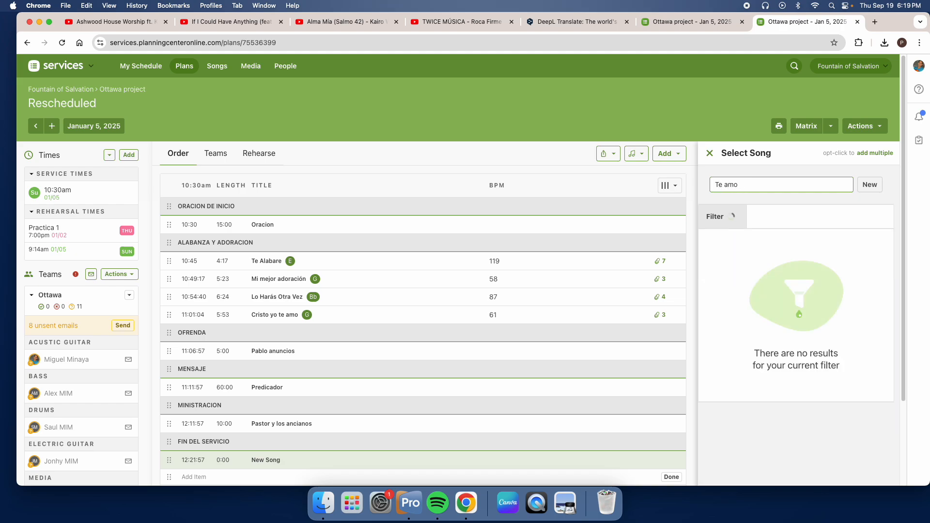
pyautogui.press('BackSpace')
pyautogui.press('BackSpace')
pyautogui.press('BackSpace')
pyautogui.press('BackSpace')
pyautogui.press('BackSpace')
pyautogui.press('BackSpace')
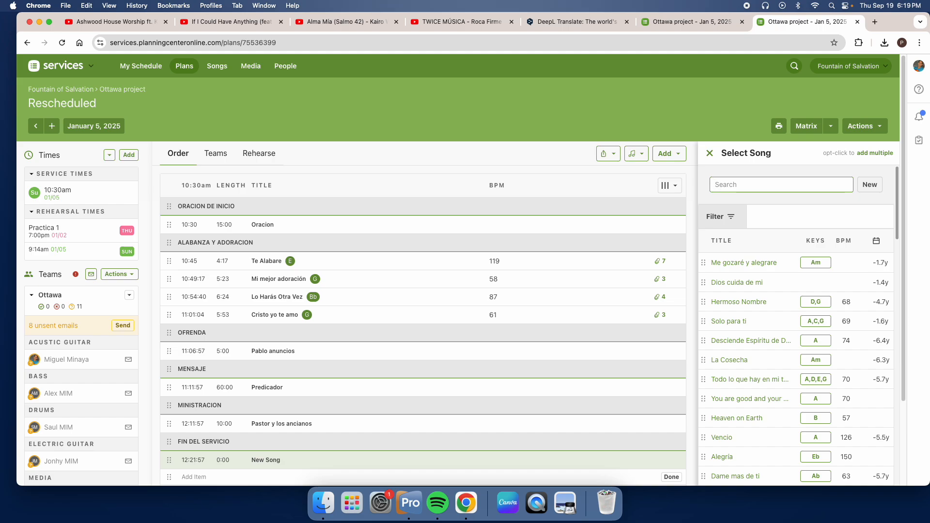
# Step: Look up "Revelation" and add Kari Jobe's recording of Revelation Song to the plan as a new song
pyautogui.write('Reve')
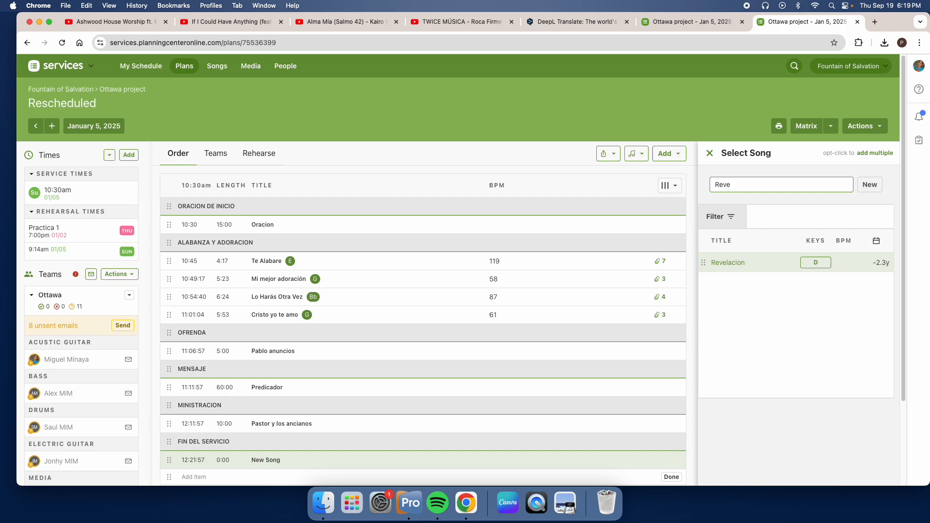
pyautogui.write('lation')
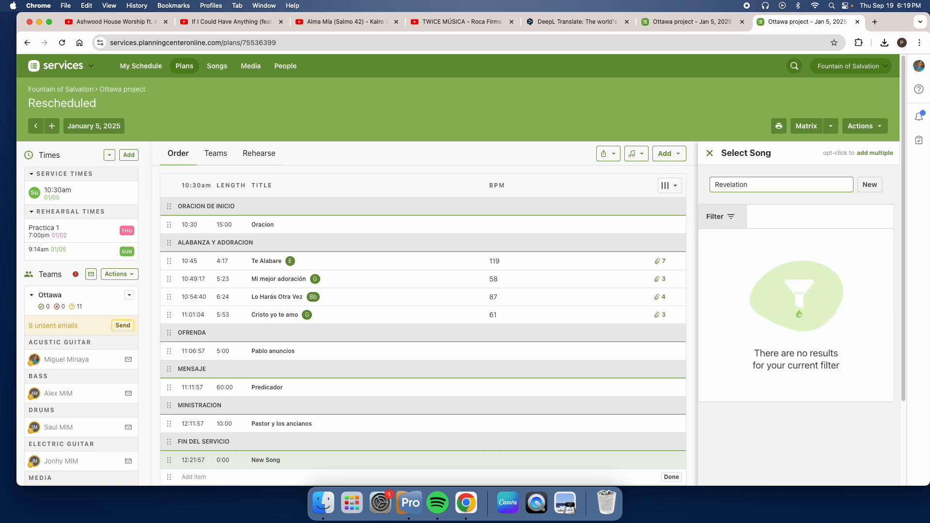
pyautogui.click(869, 186)
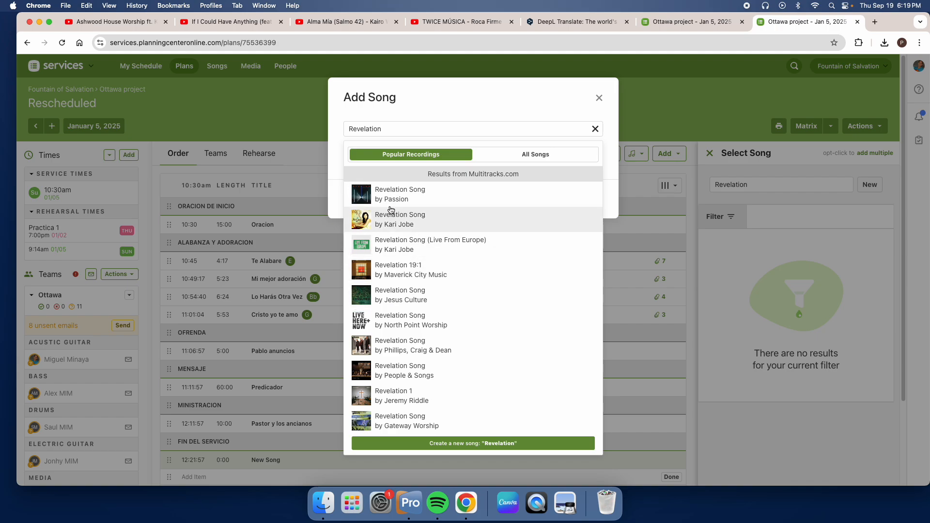
pyautogui.click(407, 225)
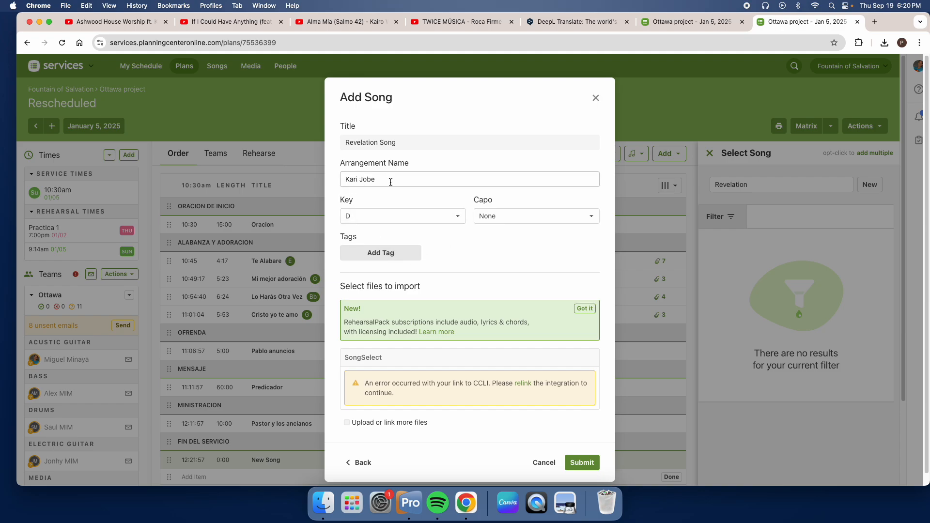
pyautogui.moveTo(391, 184); pyautogui.dragTo(333, 188)
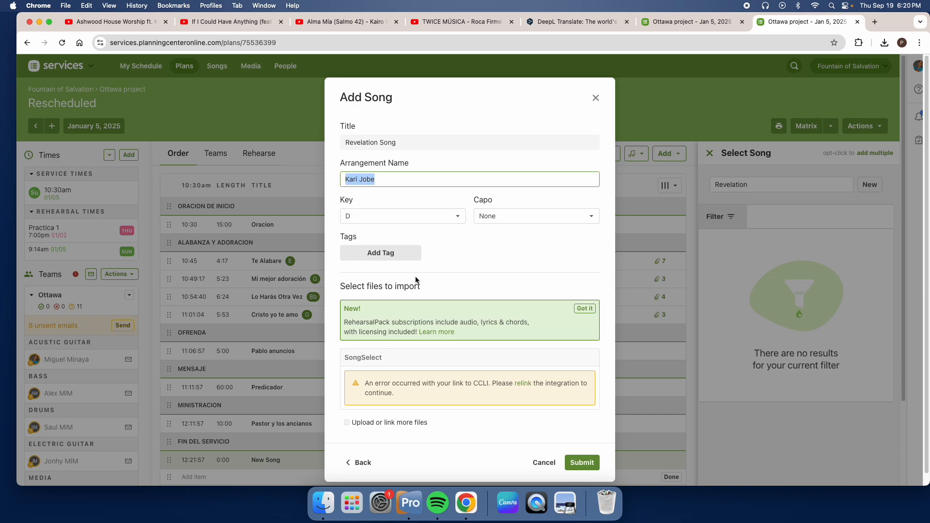
pyautogui.moveTo(415, 142); pyautogui.dragTo(307, 145)
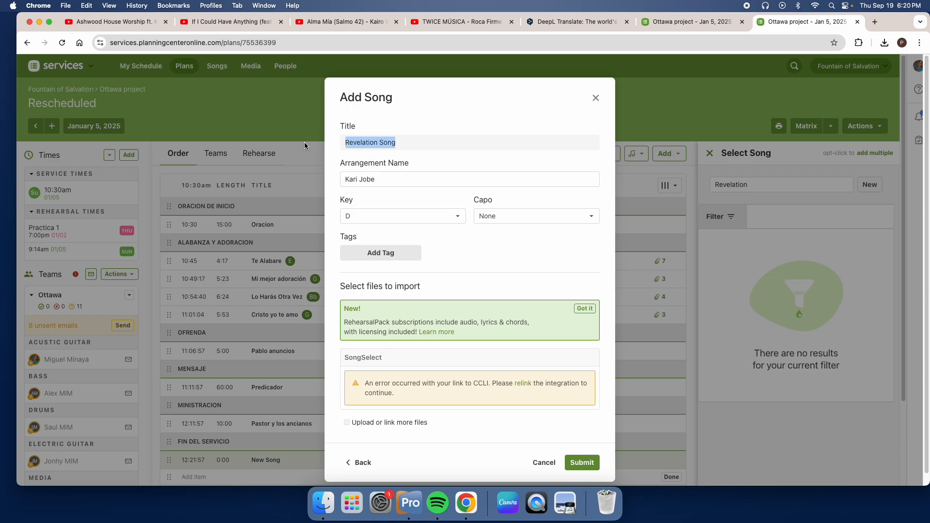
pyautogui.click(583, 463)
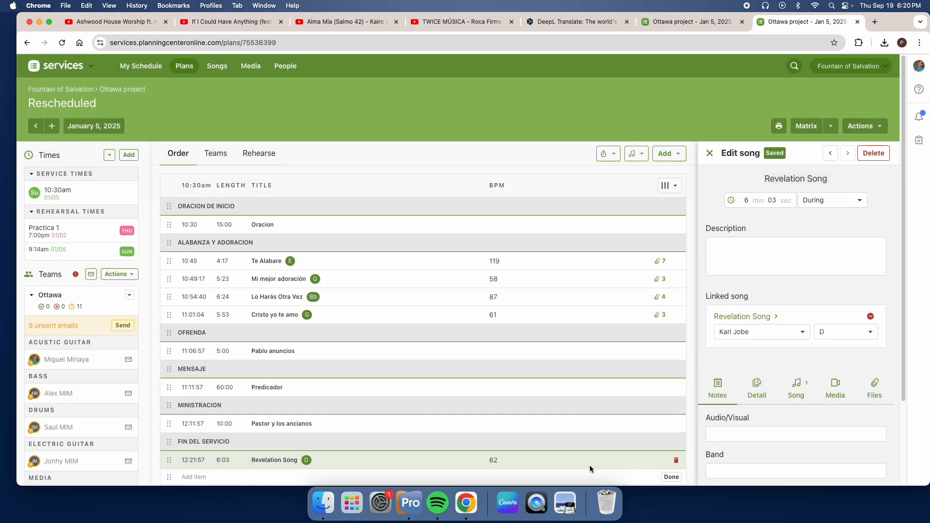
# Step: Open the Kari Jobe arrangement of Revelation Song for editing and bring up its Lyrics & Chords editor
pyautogui.scroll(-3, 294, 374)
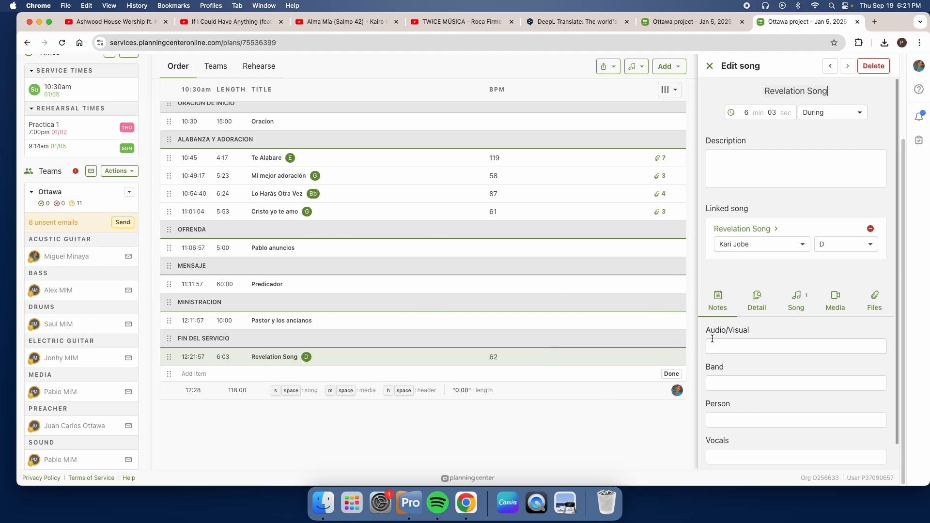
pyautogui.scroll(-1, 847, 250)
pyautogui.scroll(-2, 847, 252)
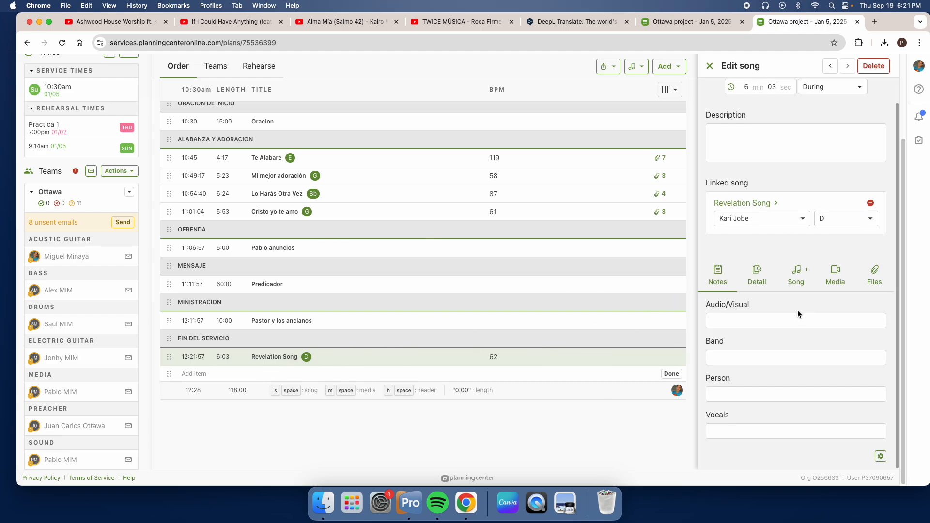
pyautogui.click(794, 278)
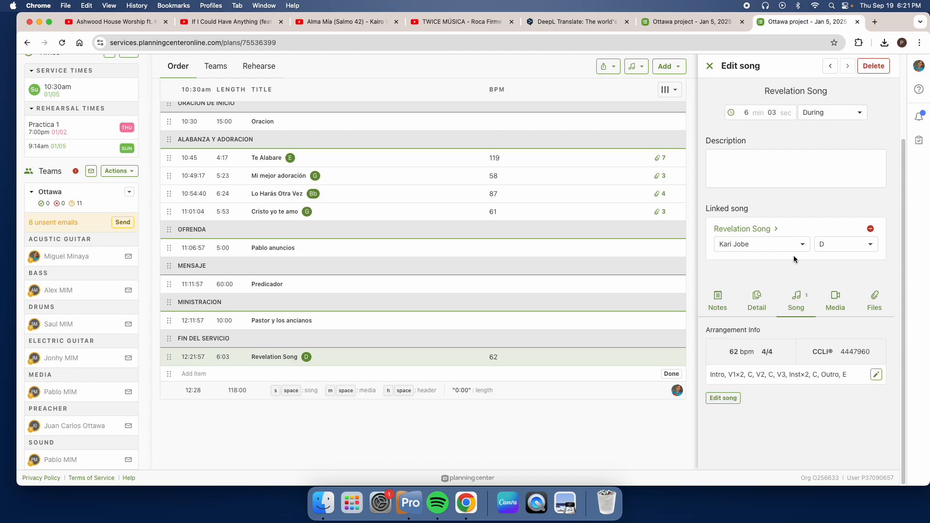
pyautogui.click(714, 398)
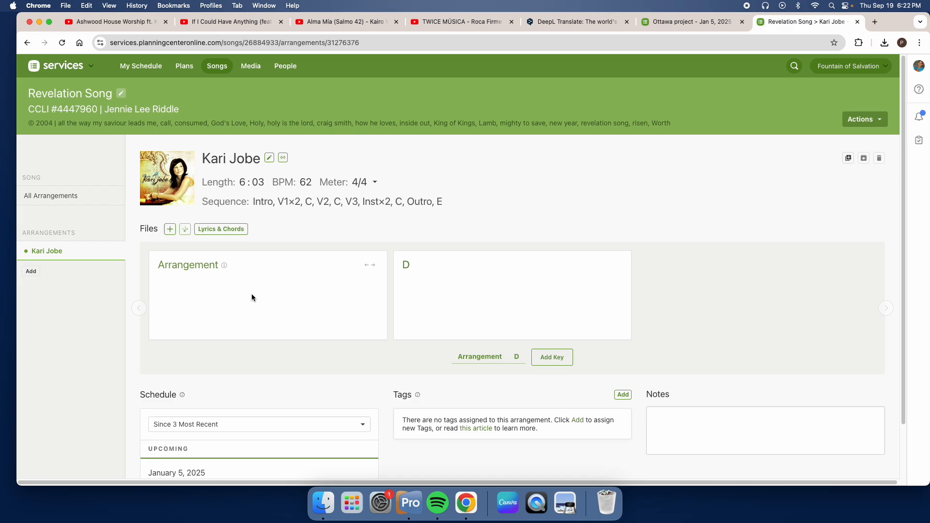
pyautogui.click(224, 233)
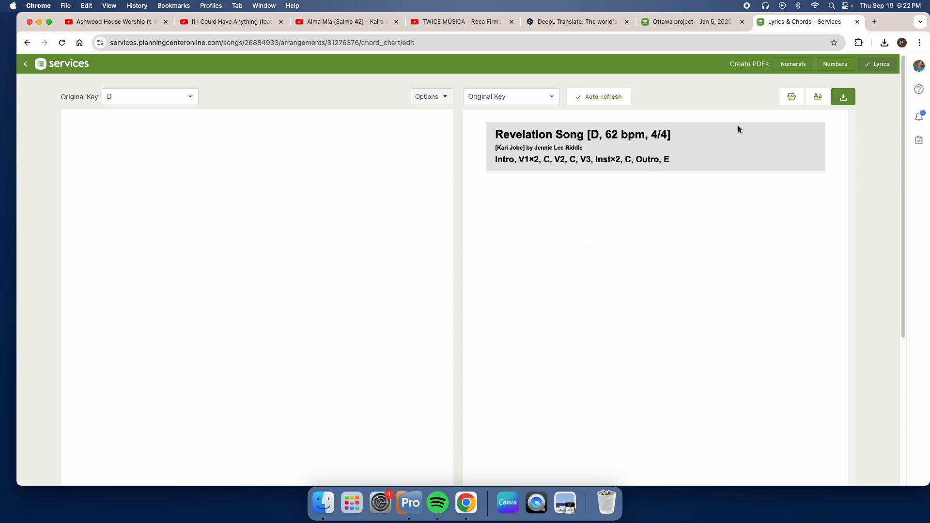
# Step: Search Google in a new browser tab for "revelation song kari jobe"
pyautogui.click(876, 21)
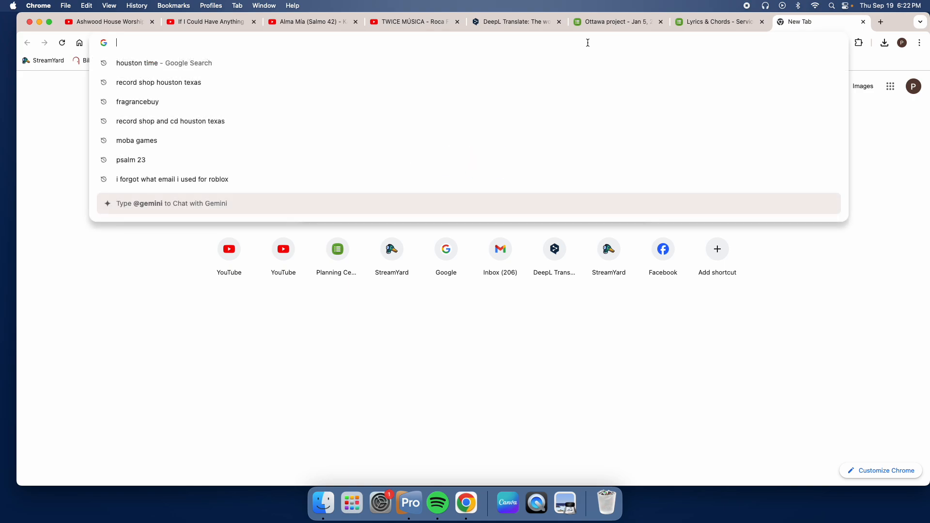
pyautogui.write('revelatio')
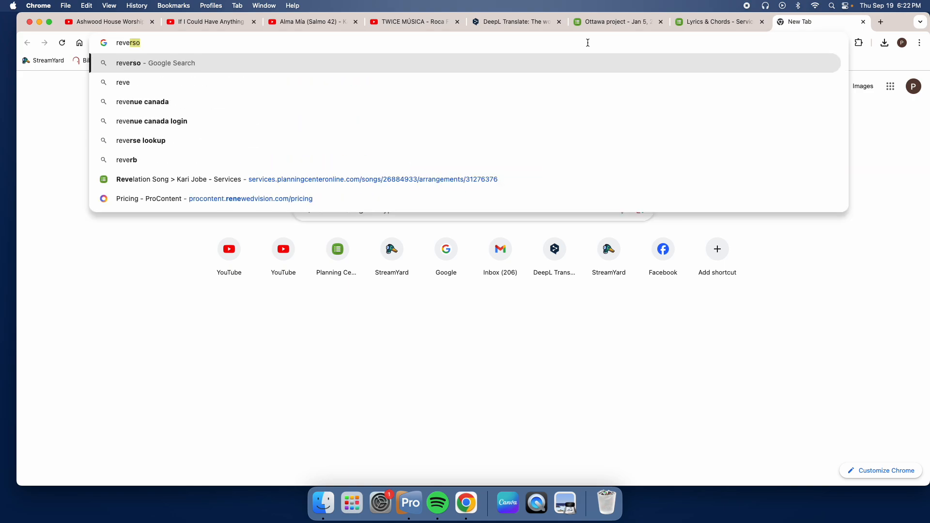
pyautogui.write('n son')
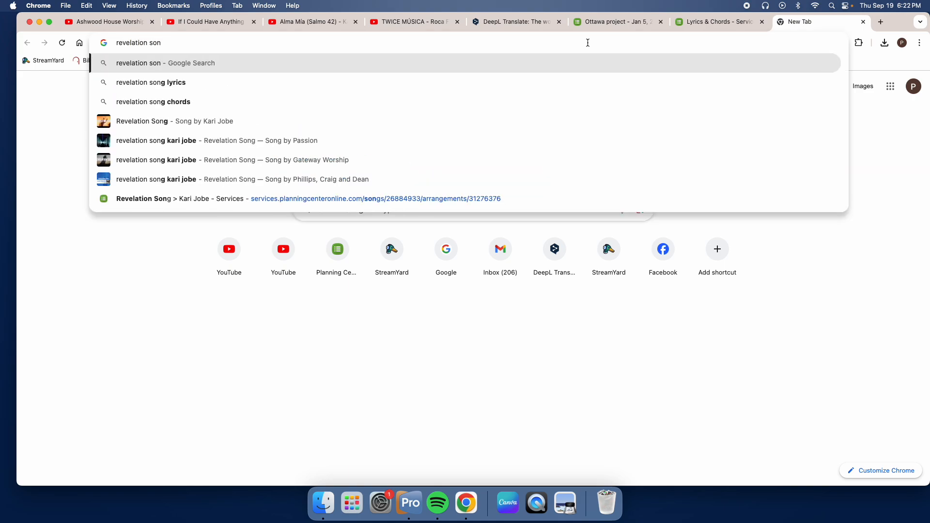
pyautogui.write('g ka')
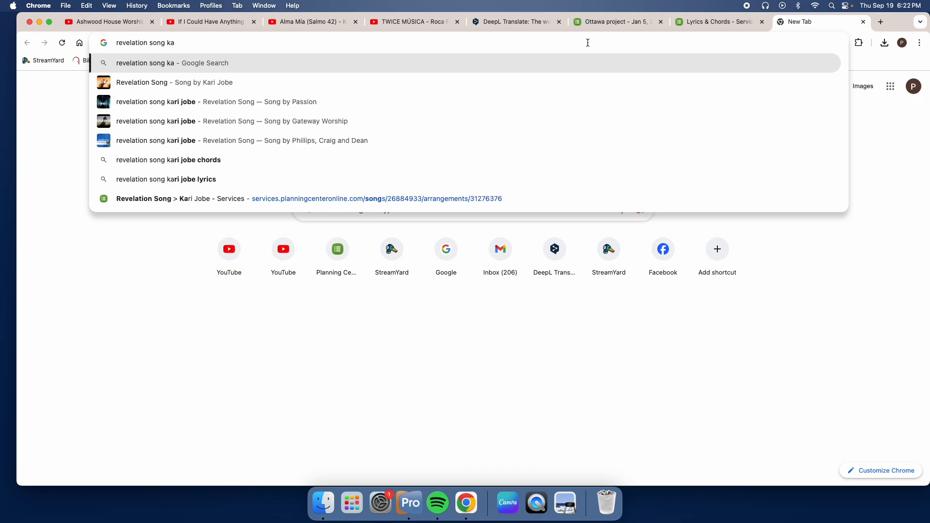
pyautogui.press('Down')
pyautogui.press('Down')
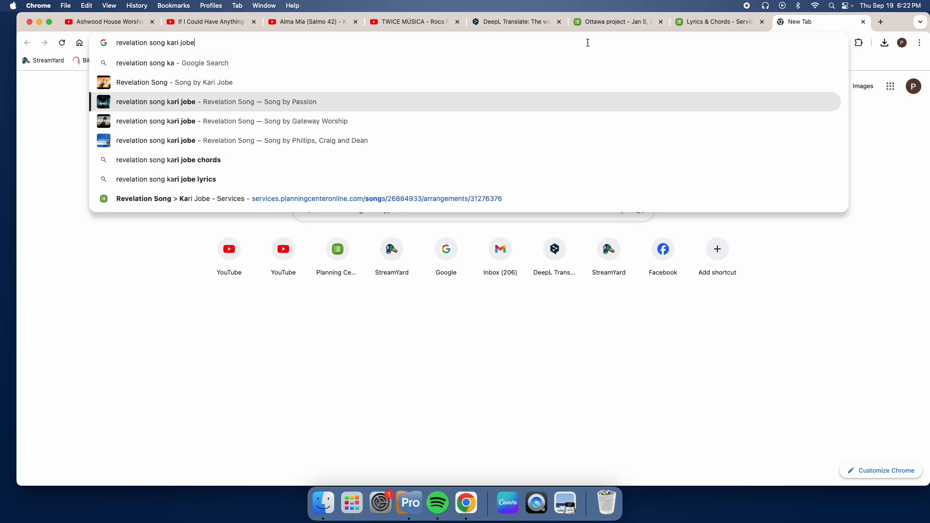
pyautogui.press('Return')
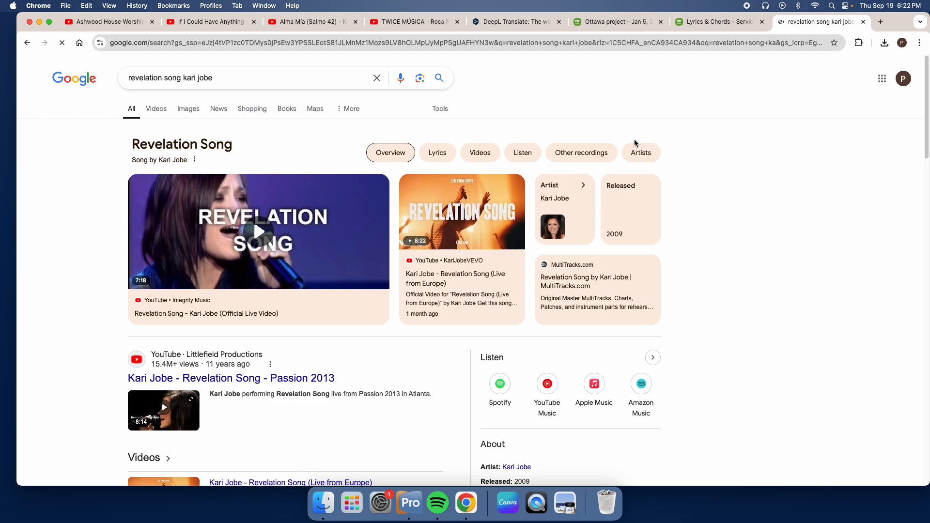
# Step: Refine the search to "revelation song - kari jobe chords" and open the first Ultimate Guitar chords page
pyautogui.click(295, 78)
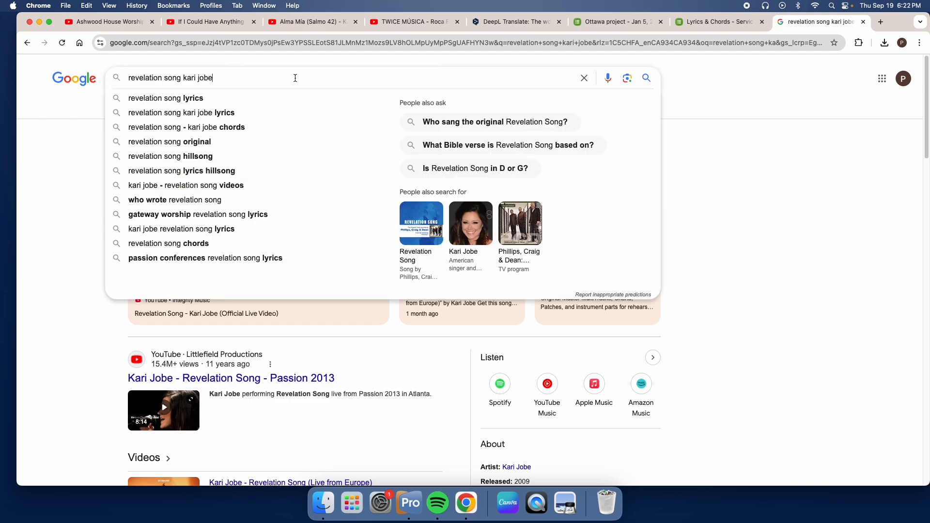
pyautogui.click(214, 127)
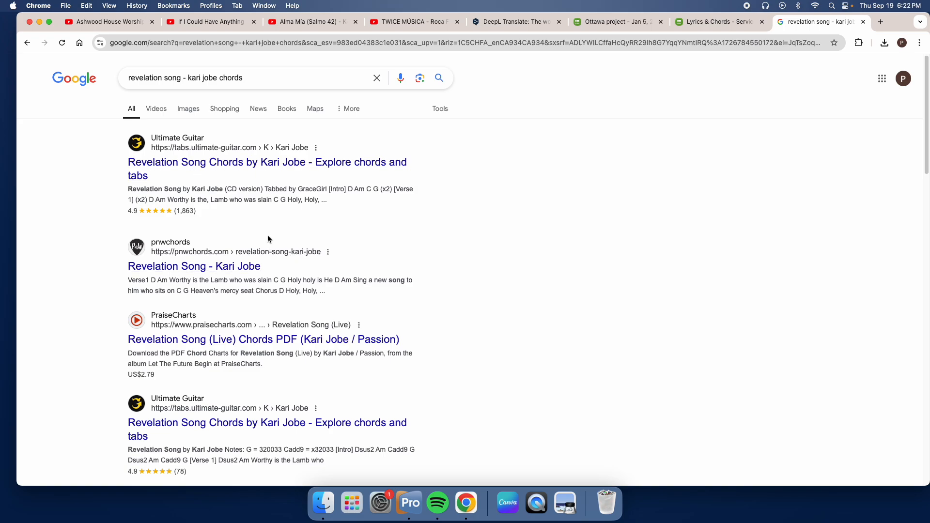
pyautogui.click(298, 164)
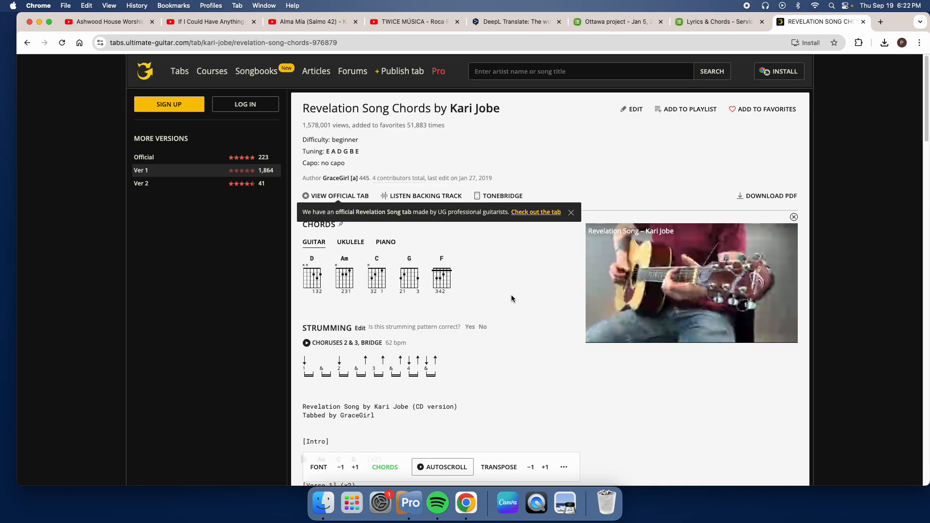
# Step: Select the chords and lyrics of Revelation Song from the [Intro] heading through the [Outro] heading
pyautogui.scroll(-3, 532, 297)
pyautogui.scroll(3, 535, 298)
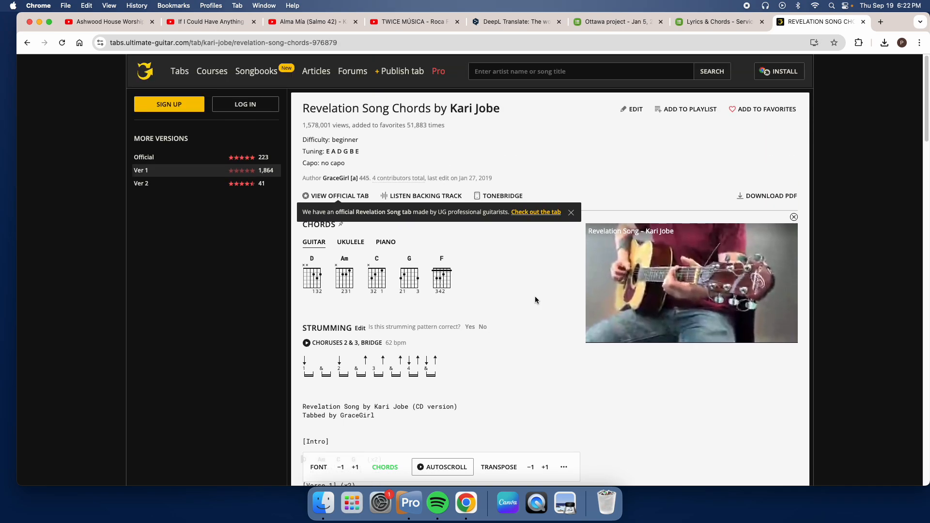
pyautogui.scroll(-9, 536, 299)
pyautogui.scroll(4, 536, 300)
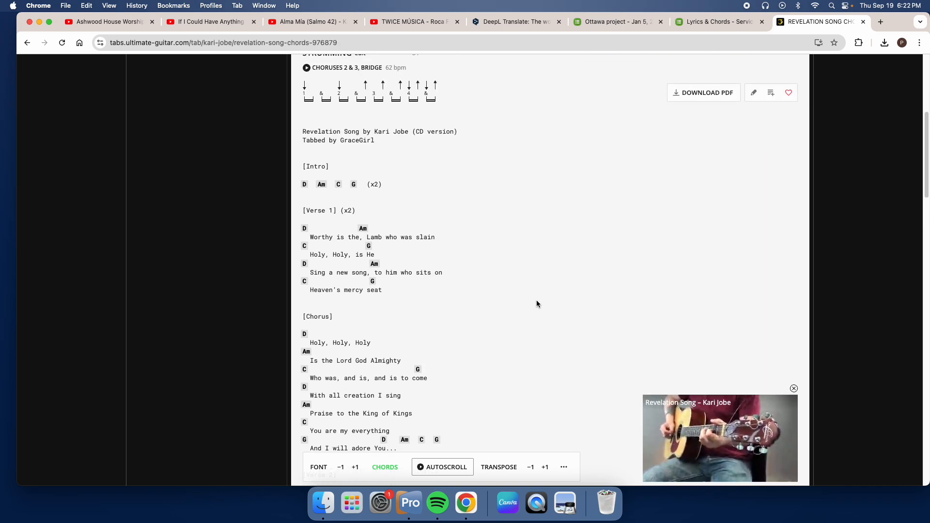
pyautogui.scroll(-1, 533, 298)
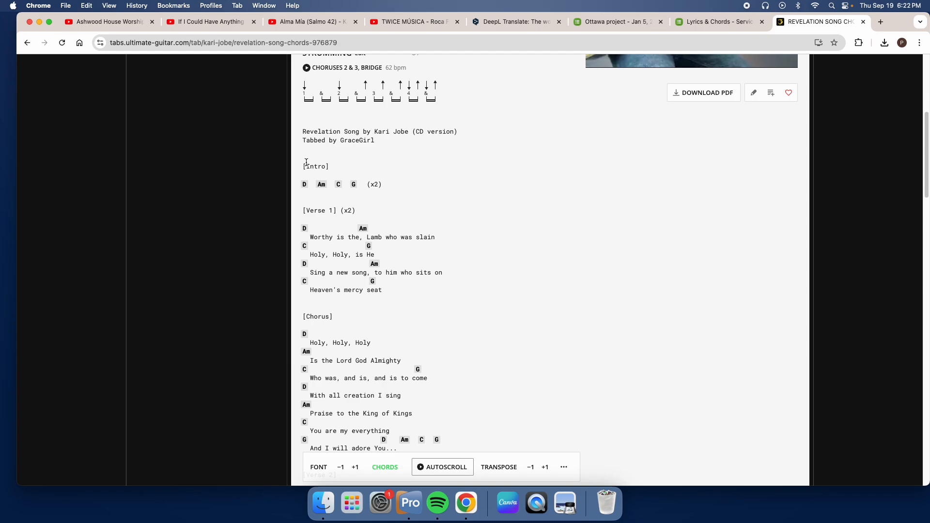
pyautogui.moveTo(304, 166); pyautogui.dragTo(481, 396)
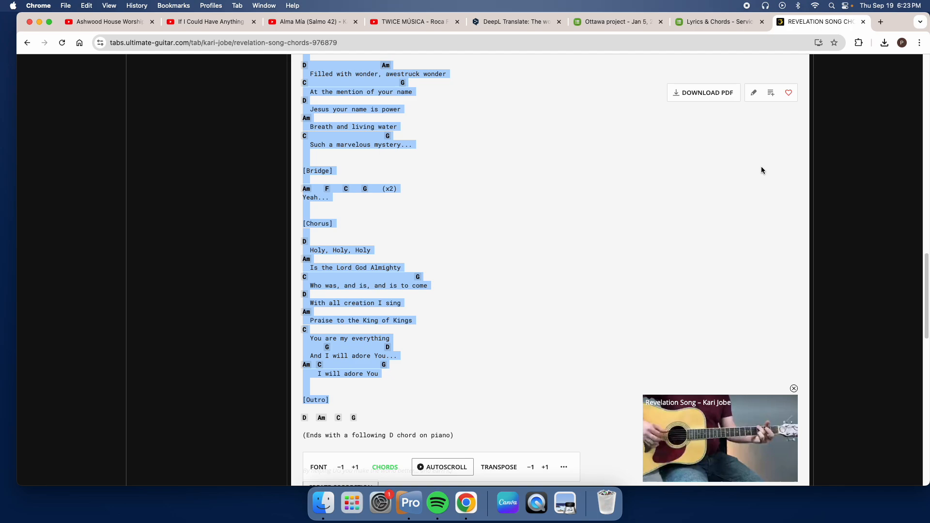
# Step: Open the lacuerda.net chord site in a new browser tab
pyautogui.click(879, 22)
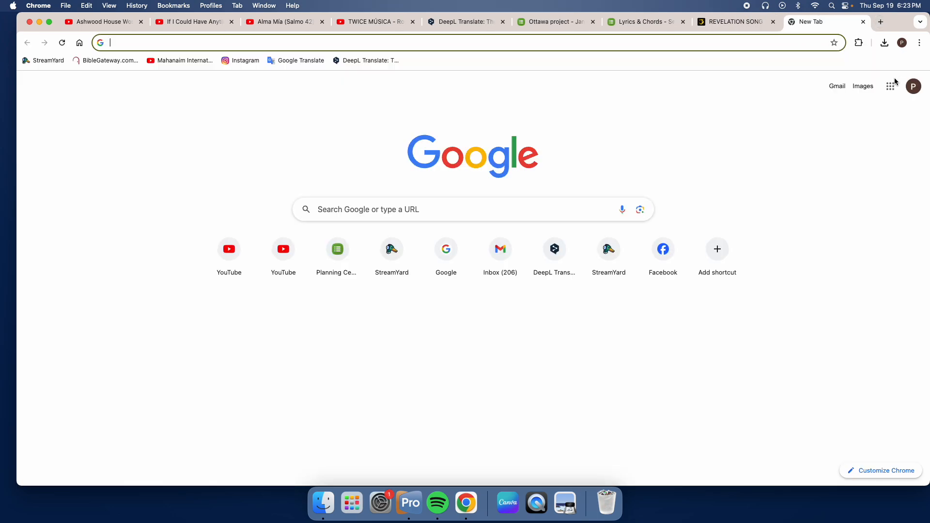
pyautogui.write('lacu')
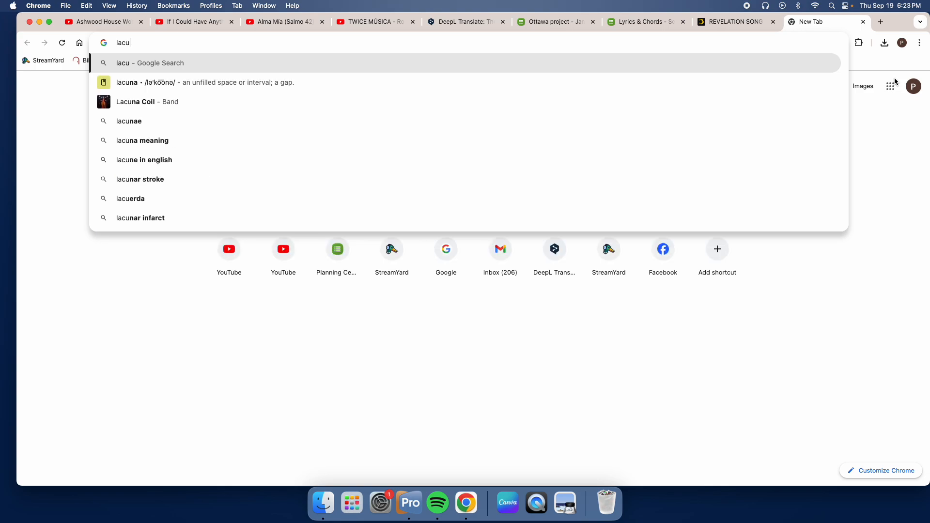
pyautogui.write('erda')
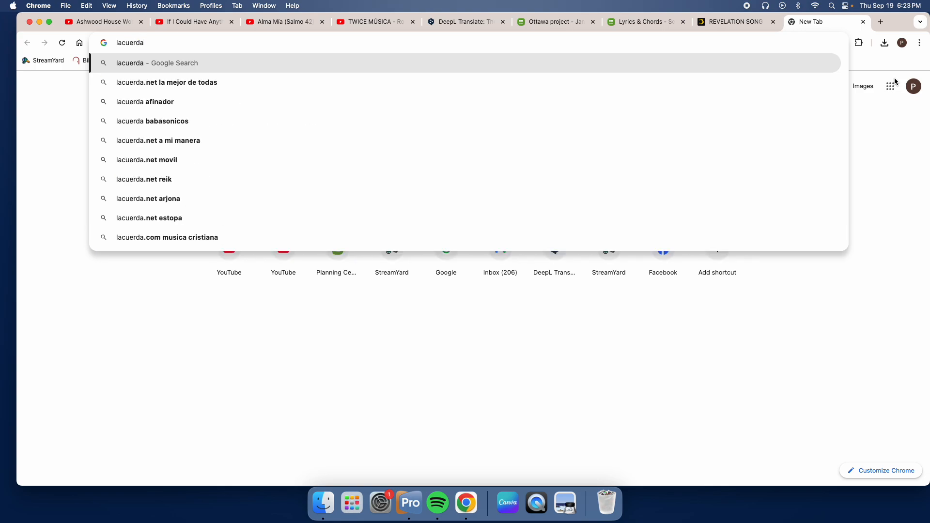
pyautogui.write('.net')
pyautogui.press('Return')
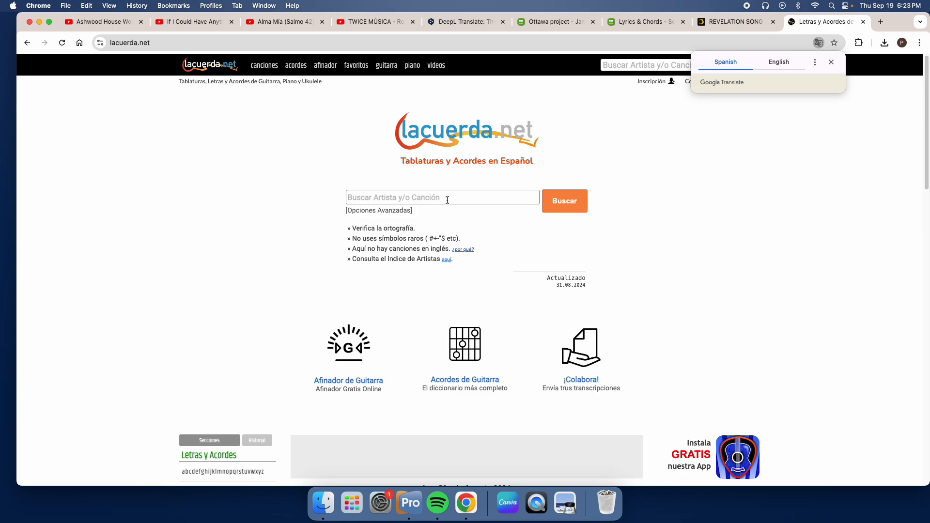
# Step: Search lacuerda.net for "revelation song"
pyautogui.click(447, 200)
pyautogui.write('revela')
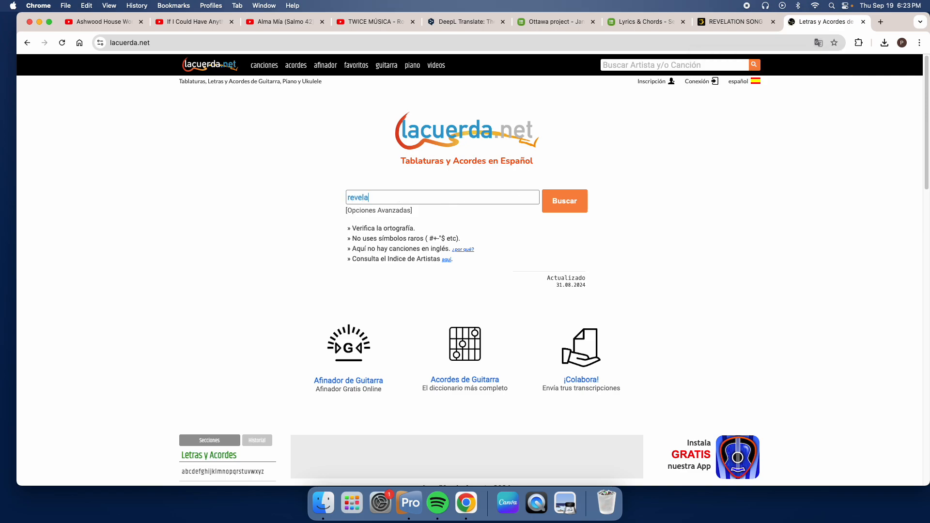
pyautogui.write('tion song')
pyautogui.press('Return')
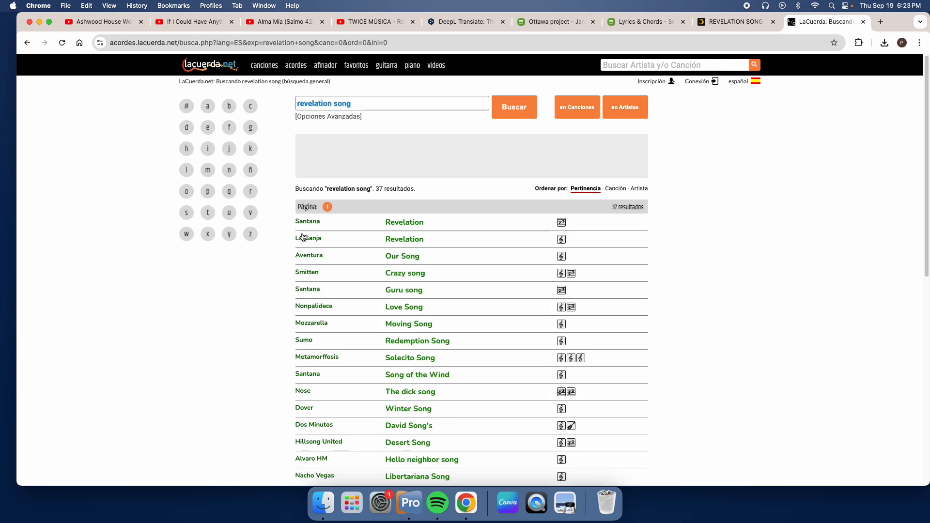
# Step: Narrow the lacuerda.net search to "revelation song kari"
pyautogui.click(411, 105)
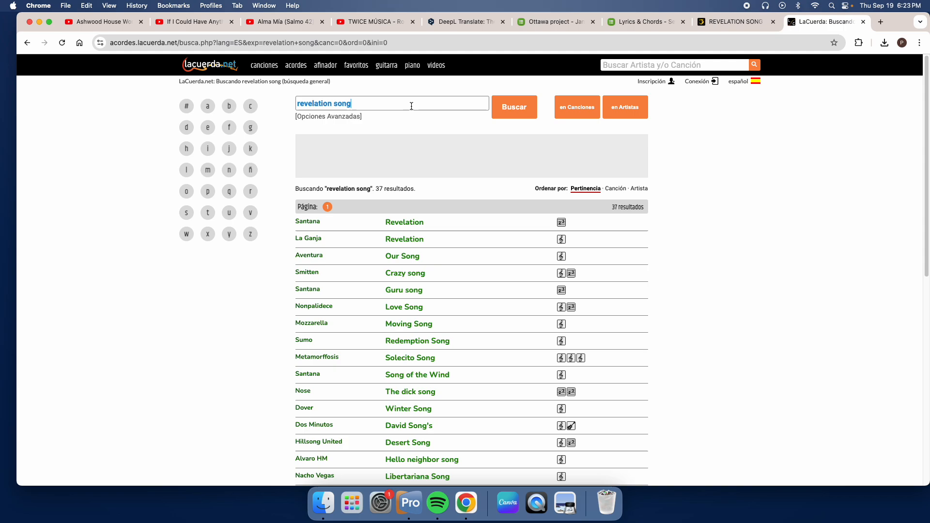
pyautogui.write('k')
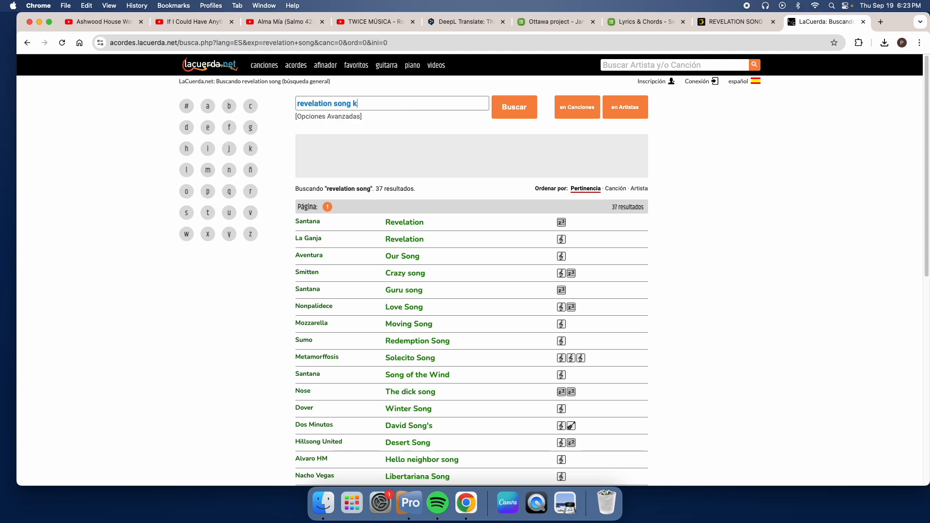
pyautogui.write('ari')
pyautogui.press('Return')
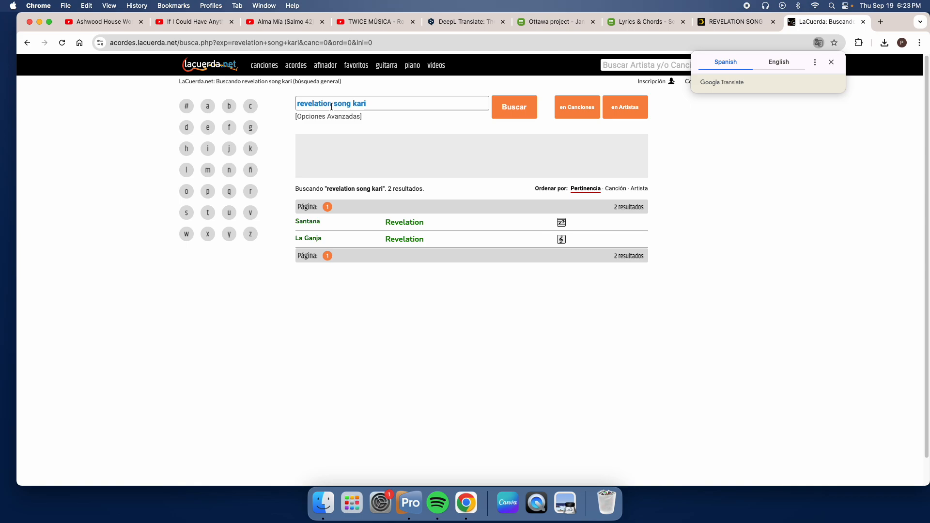
# Step: Search lacuerda.net for "revelacion kari" and open the first Letra y Acordes version of Kari Jobe's Revelación
pyautogui.moveTo(352, 103); pyautogui.dragTo(320, 104)
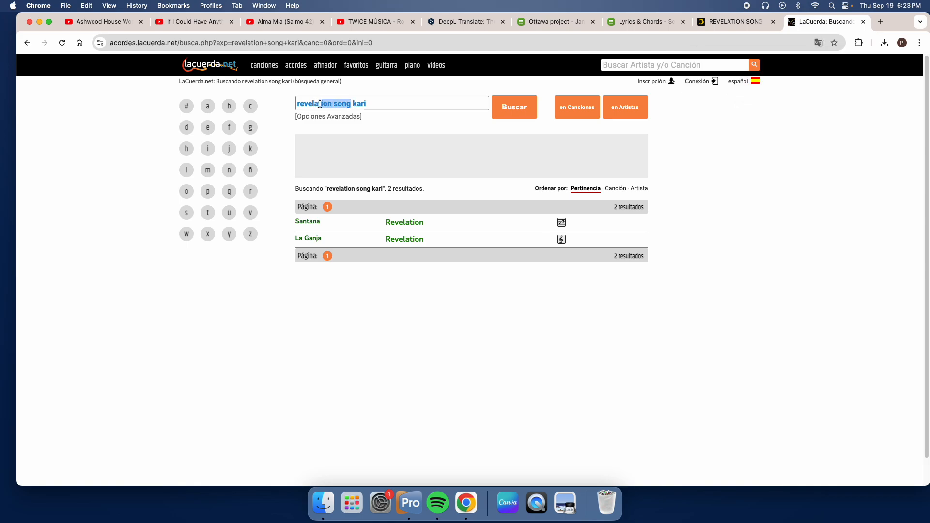
pyautogui.press('BackSpace')
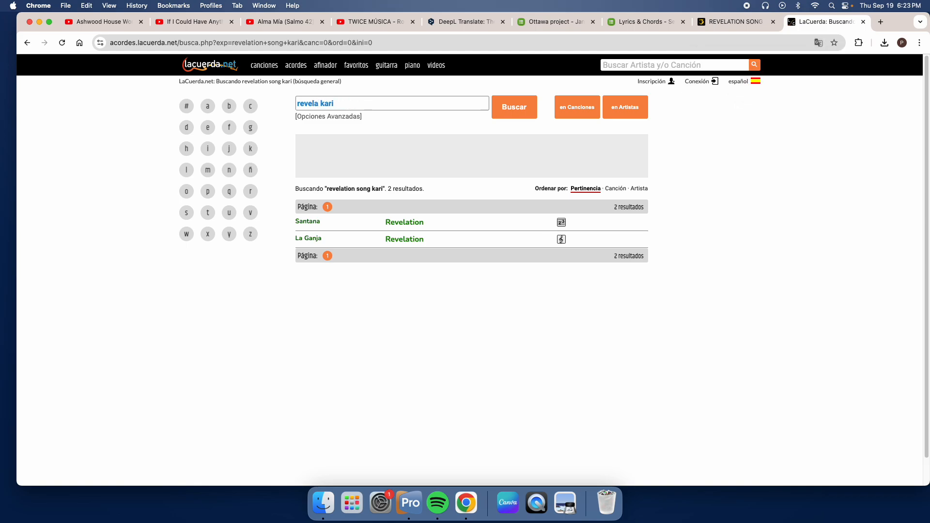
pyautogui.write('cion')
pyautogui.press('Return')
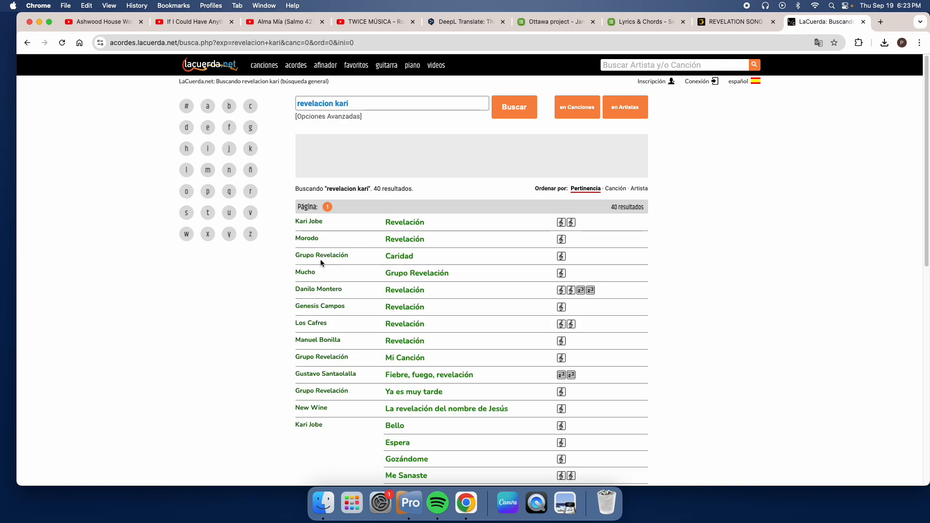
pyautogui.click(410, 224)
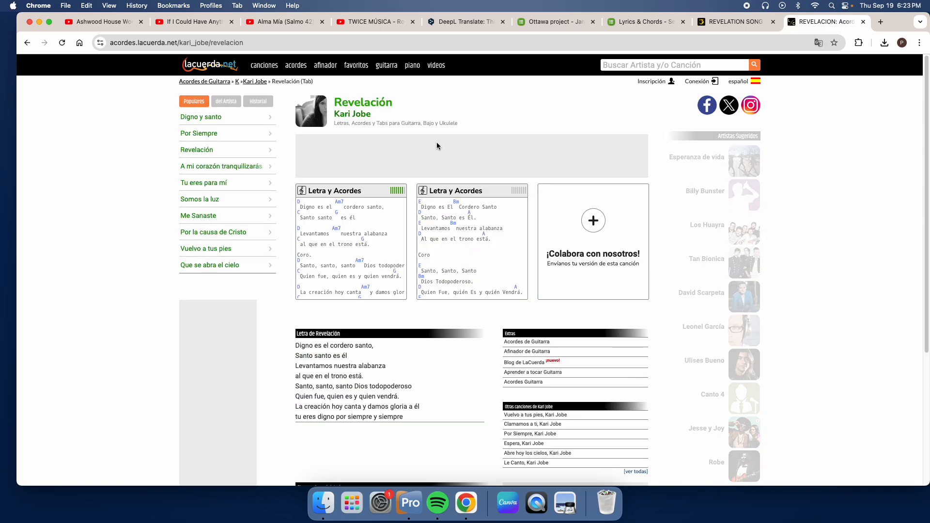
pyautogui.moveTo(397, 194)
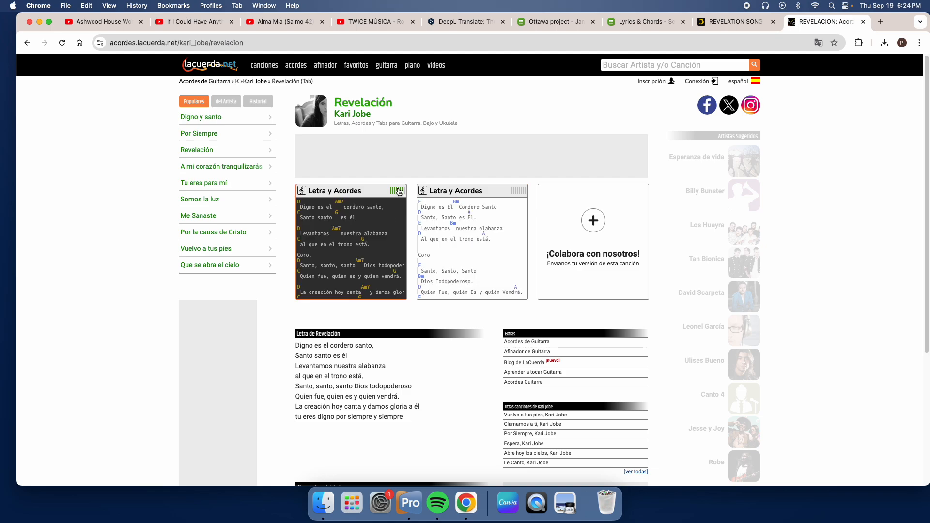
pyautogui.click(398, 190)
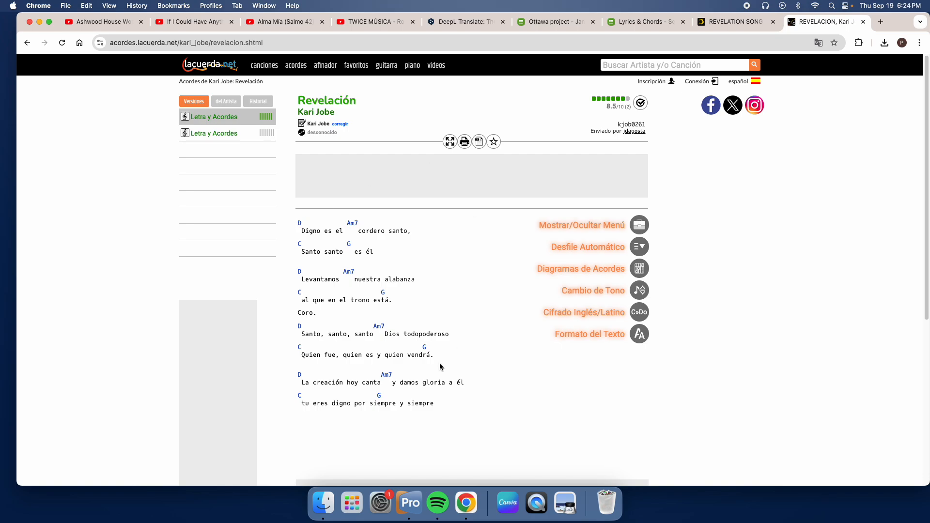
# Step: Return to the Ultimate Guitar page, dismiss the sign-up prompt and copy the selected Revelation Song chords and lyrics
pyautogui.click(717, 19)
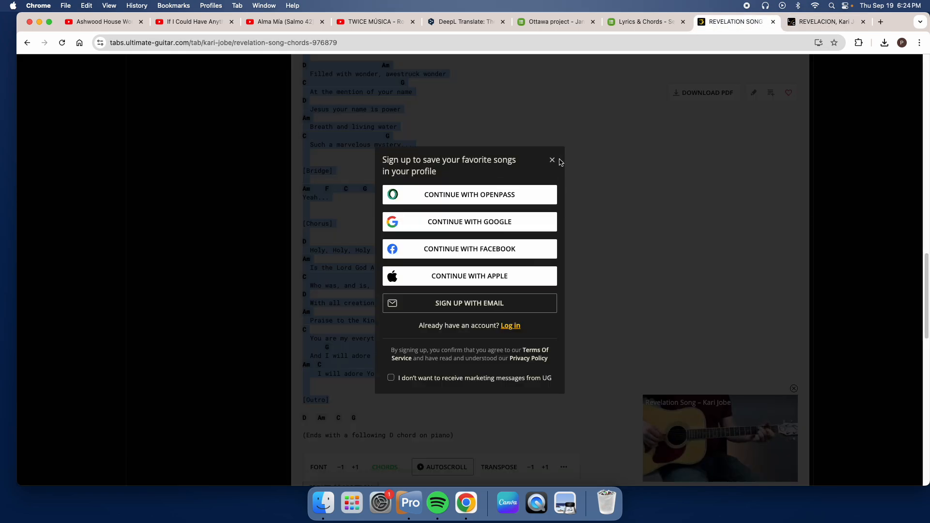
pyautogui.click(552, 160)
pyautogui.scroll(10, 518, 174)
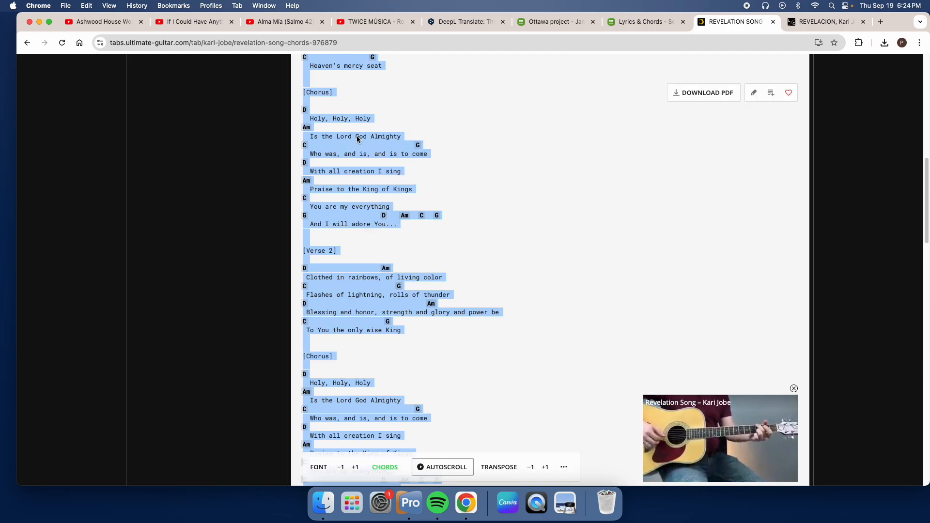
pyautogui.scroll(5, 358, 139)
pyautogui.rightClick(315, 169)
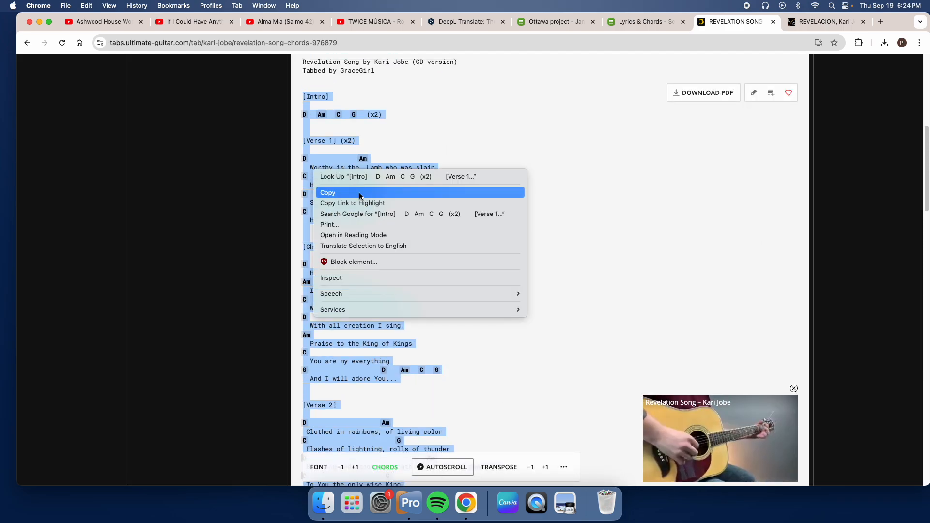
pyautogui.click(359, 193)
# Step: Paste the copied chords and lyrics into Planning Center's empty Lyrics & Chords editor for Revelation Song
pyautogui.click(625, 22)
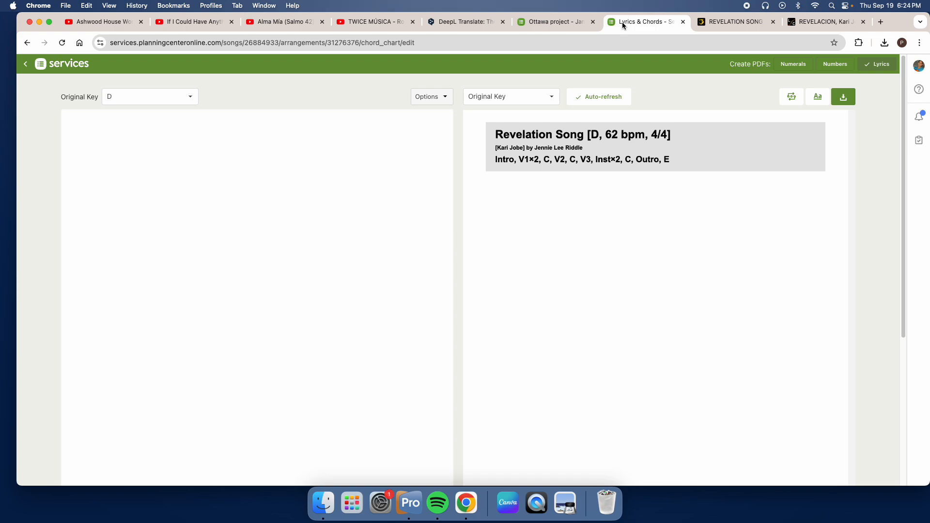
pyautogui.rightClick(206, 165)
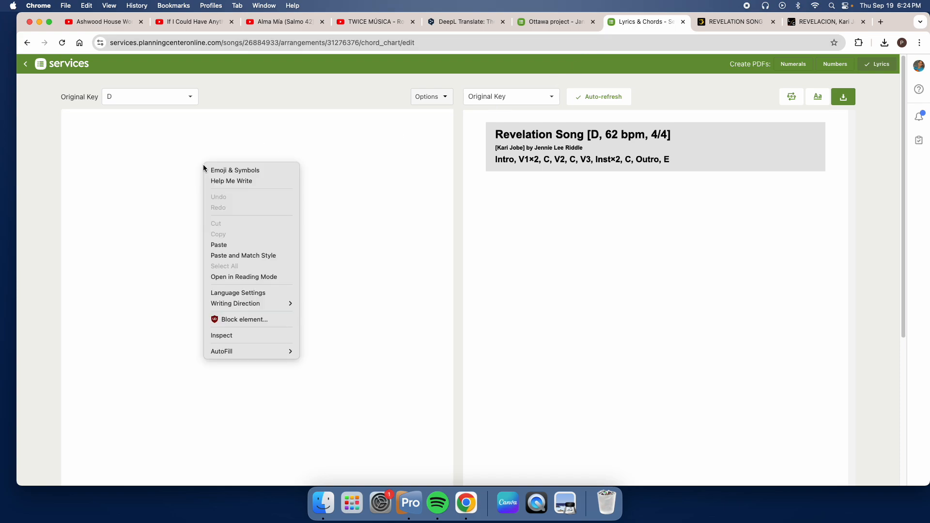
pyautogui.click(247, 248)
pyautogui.scroll(5, 164, 249)
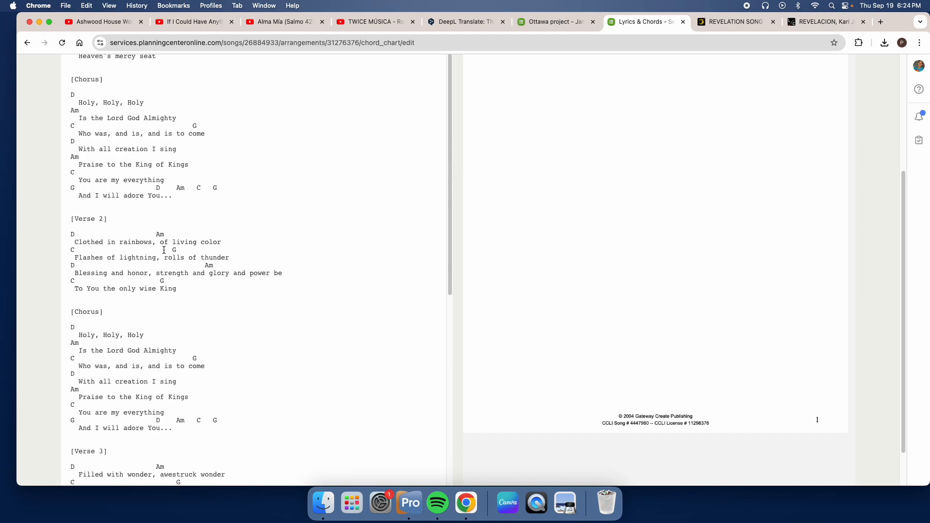
pyautogui.scroll(5, 139, 207)
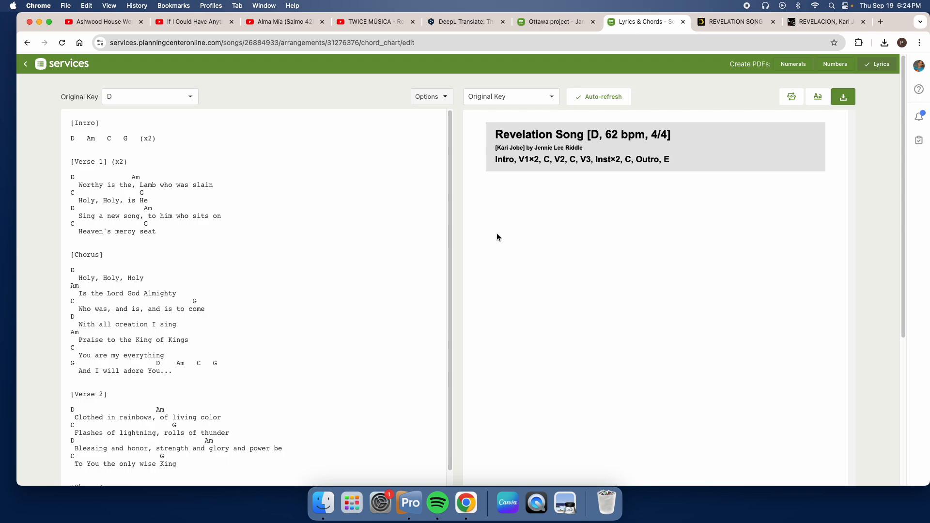
# Step: Remove the square brackets around the Intro and Verse 1 headings in the chord chart
pyautogui.press('BackSpace')
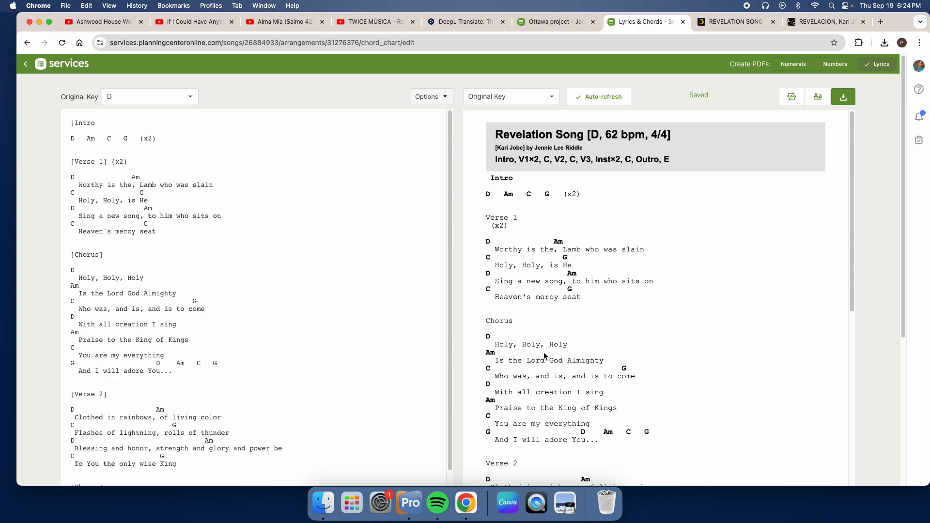
pyautogui.click(75, 124)
pyautogui.press('BackSpace')
pyautogui.press('BackSpace')
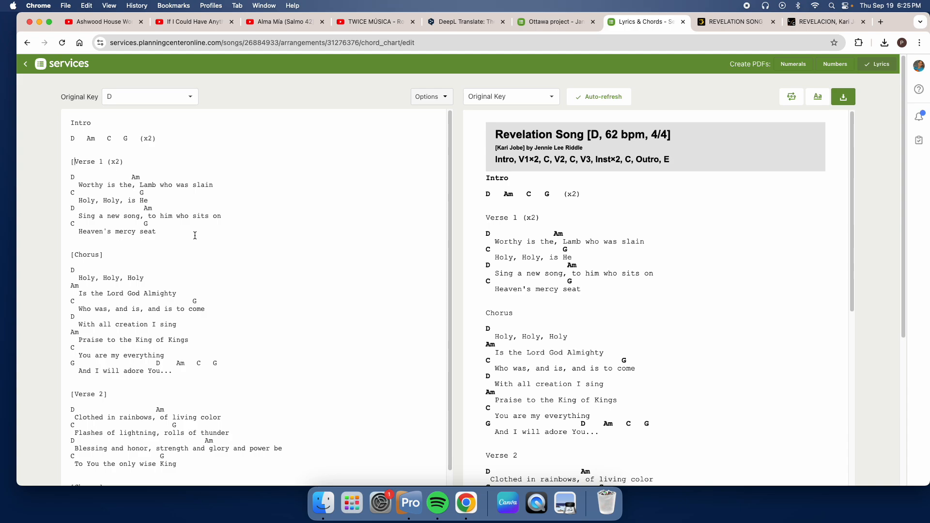
pyautogui.press('BackSpace')
# Step: Delete the closing bracket from the first Chorus heading and the Verse 2 heading
pyautogui.click(108, 257)
pyautogui.press('BackSpace')
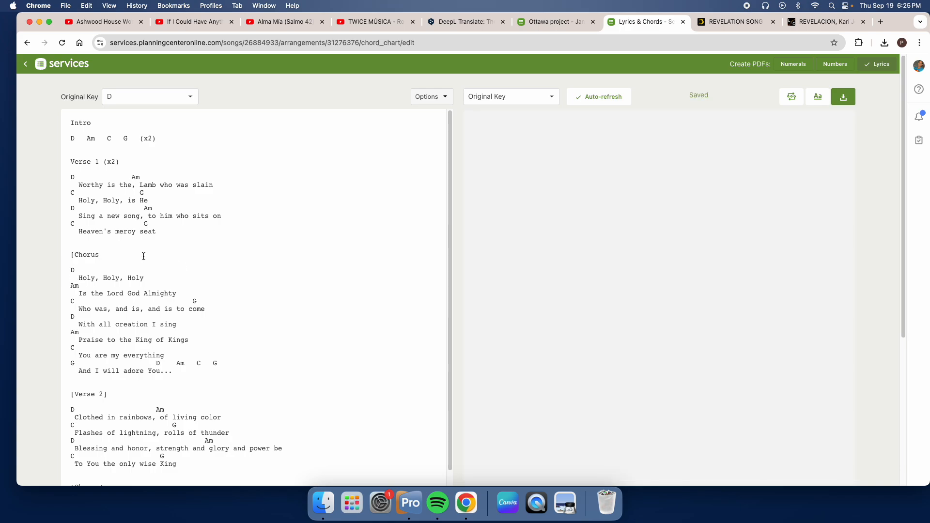
pyautogui.scroll(-5, 145, 256)
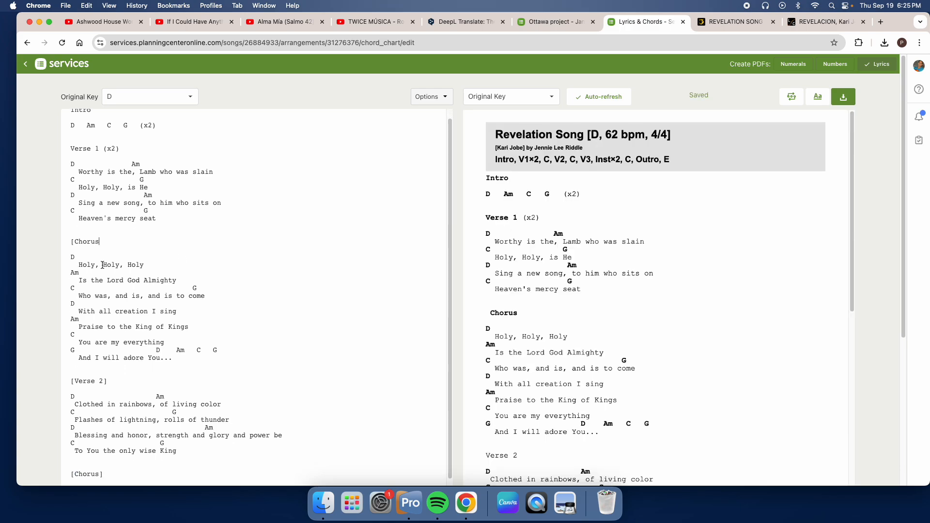
pyautogui.press('BackSpace')
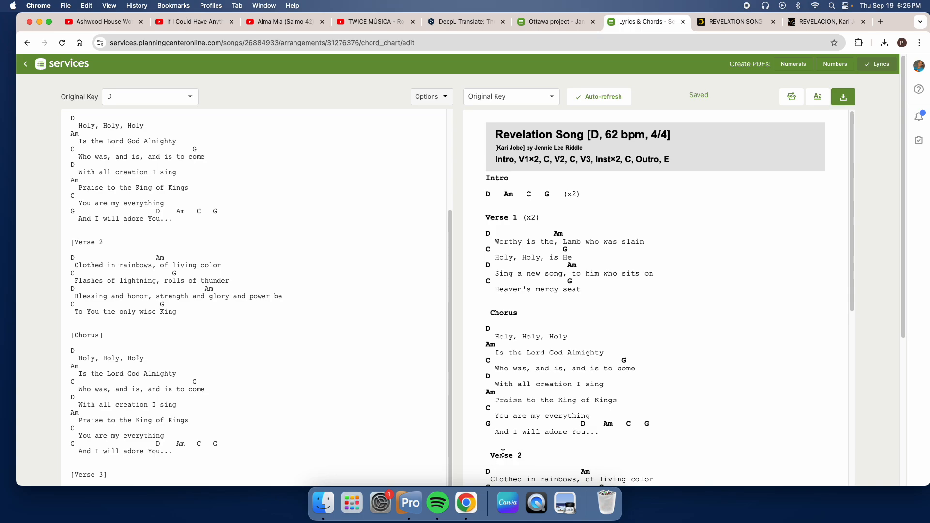
# Step: Delete the closing bracket from the Verse 3 heading
pyautogui.scroll(-5, 244, 300)
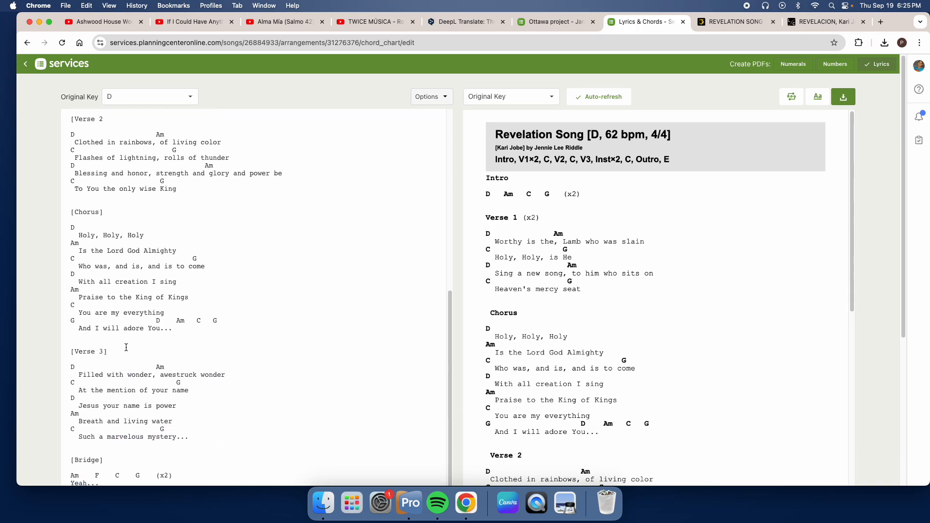
pyautogui.click(107, 351)
pyautogui.press('BackSpace')
# Step: Delete the closing bracket from the Chorus heading after Verse 2 and check the section headings in the preview
pyautogui.scroll(-5, 510, 345)
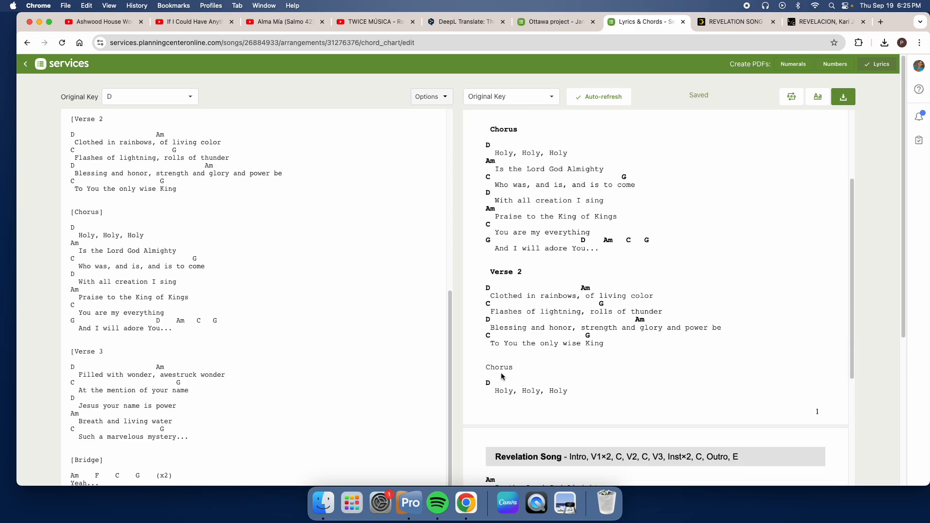
pyautogui.scroll(-4, 119, 413)
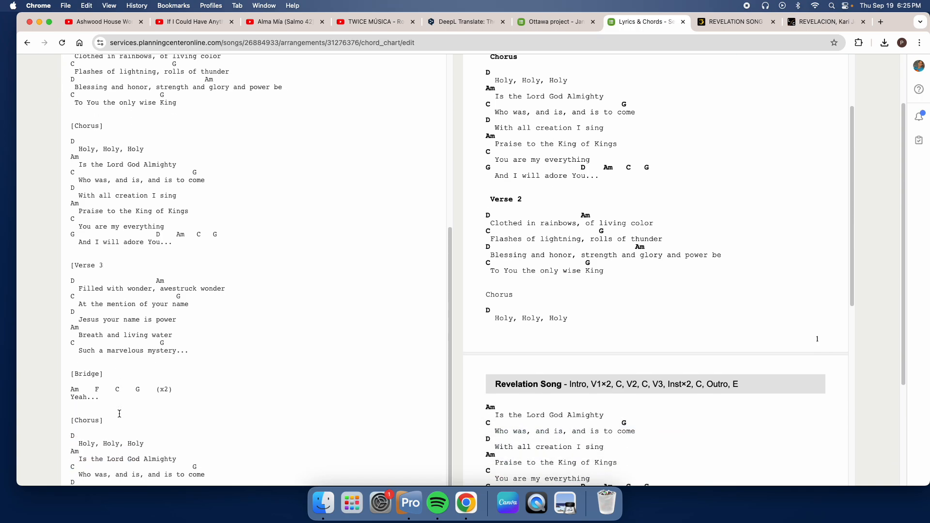
pyautogui.scroll(-1, 119, 414)
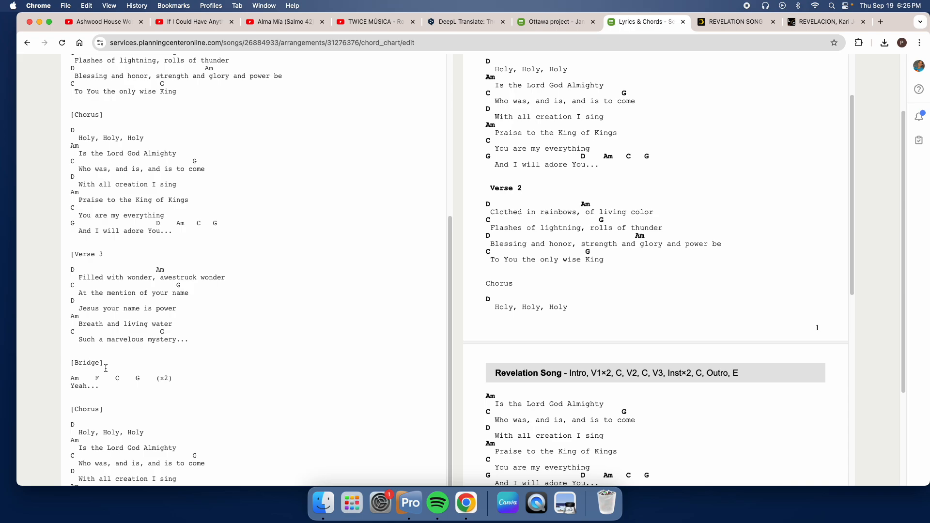
pyautogui.scroll(1, 122, 352)
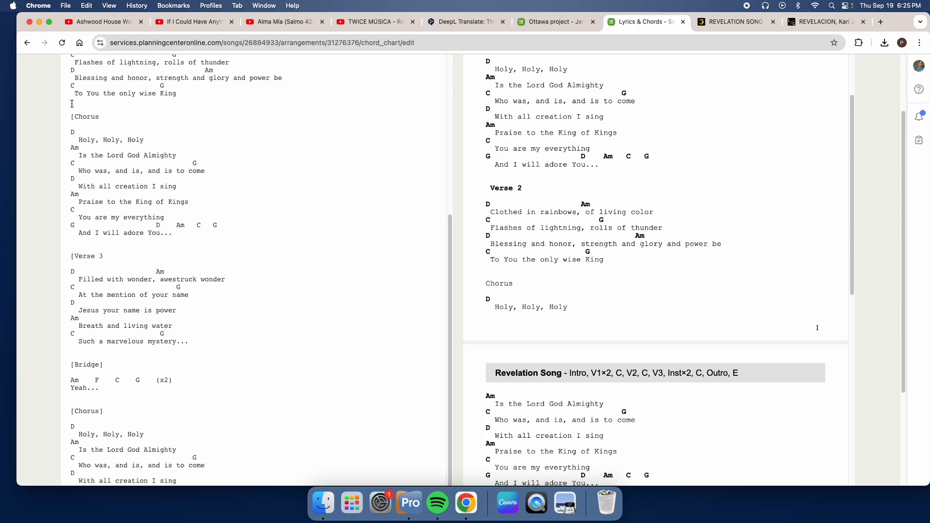
pyautogui.scroll(-2, 527, 366)
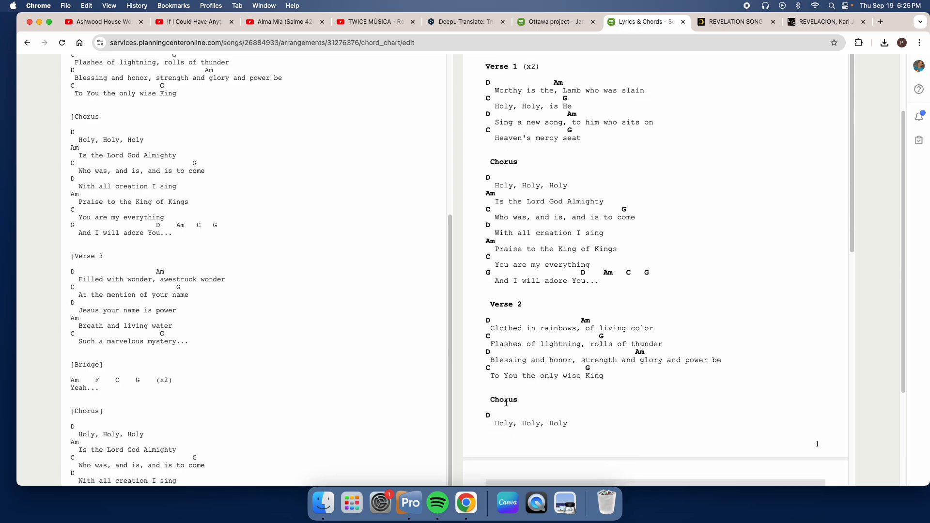
pyautogui.scroll(-3, 515, 410)
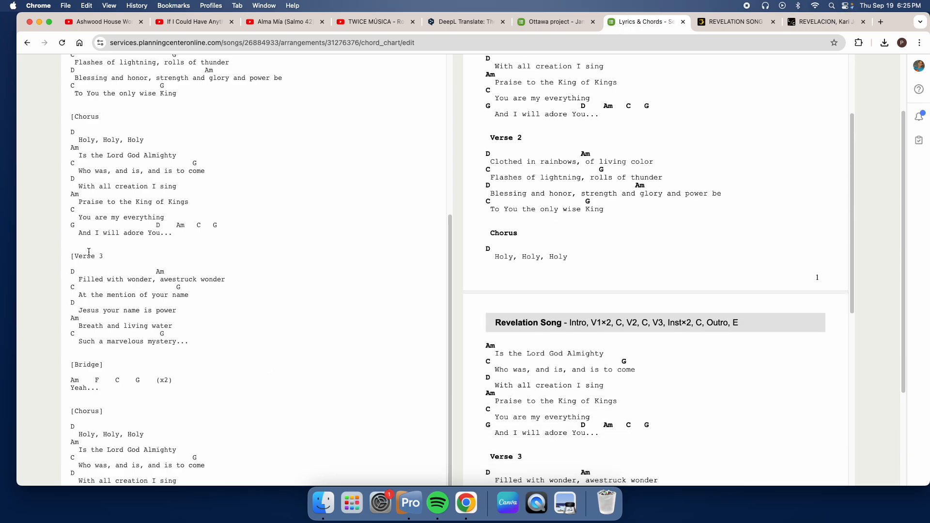
# Step: Delete the closing bracket from the Bridge heading
pyautogui.moveTo(95, 256); pyautogui.dragTo(78, 259)
pyautogui.moveTo(98, 116); pyautogui.dragTo(79, 117)
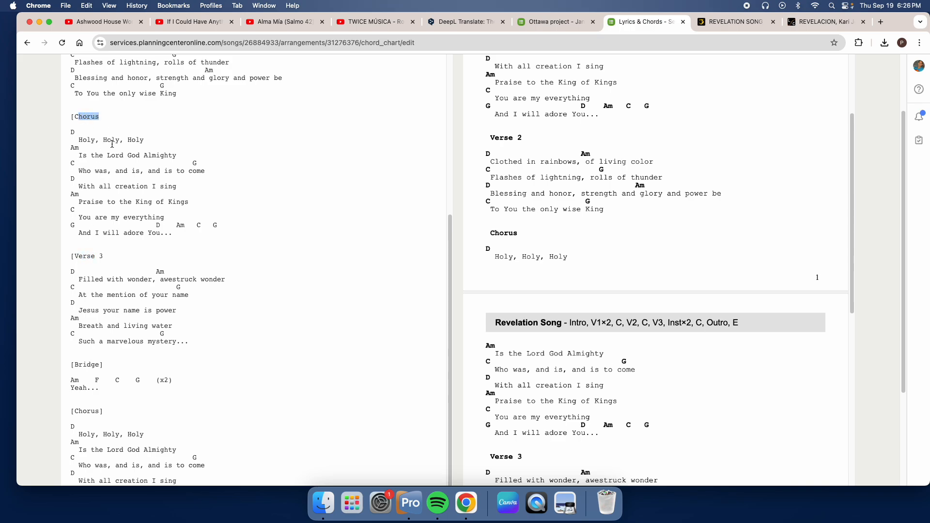
pyautogui.moveTo(100, 365); pyautogui.dragTo(83, 365)
pyautogui.click(106, 365)
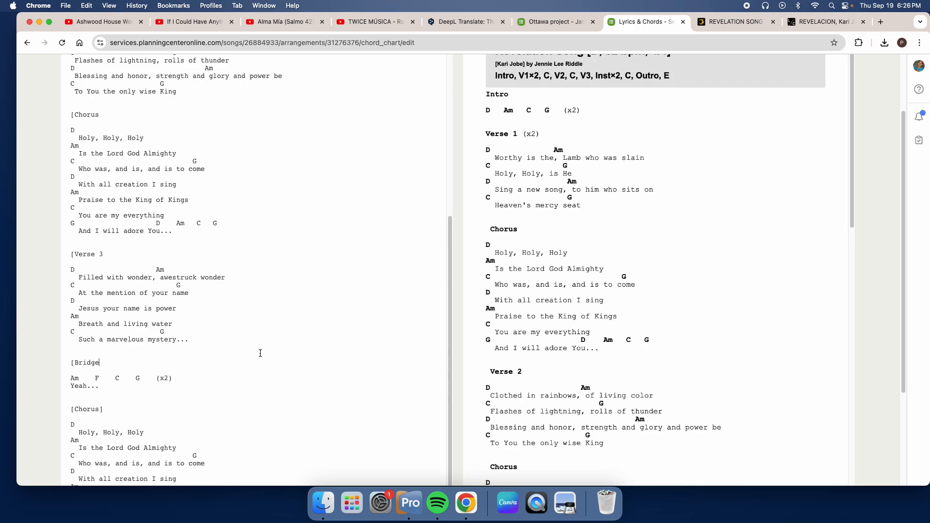
# Step: Delete the closing bracket from the last Chorus heading and the Outro heading and check the whole preview
pyautogui.scroll(-3, 66, 420)
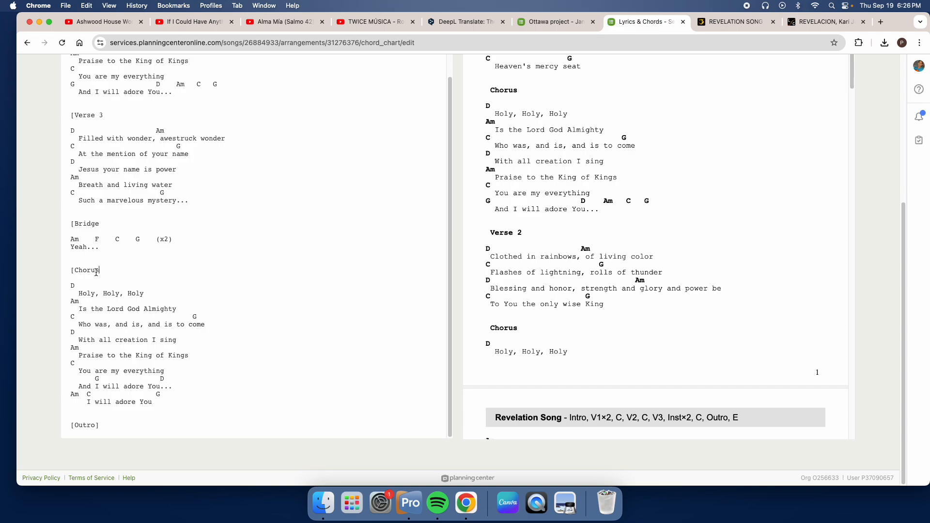
pyautogui.click(105, 427)
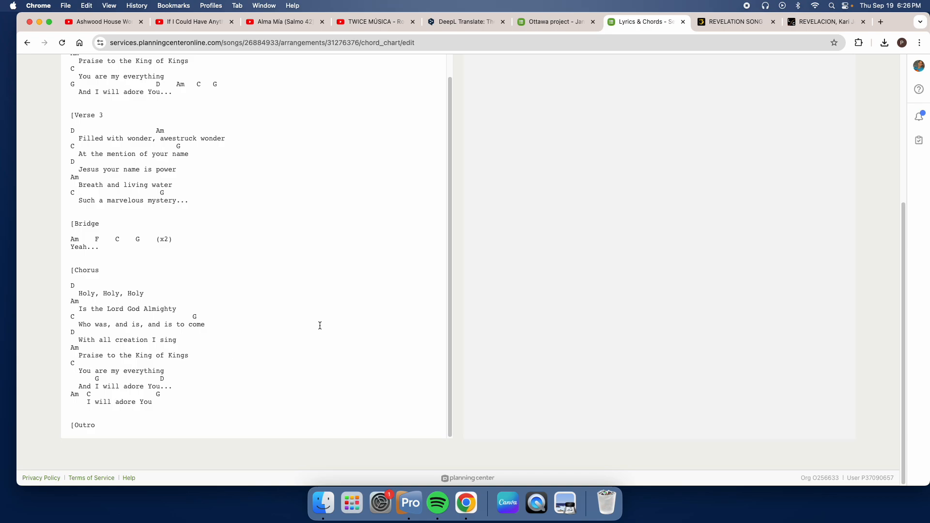
pyautogui.scroll(-6, 595, 351)
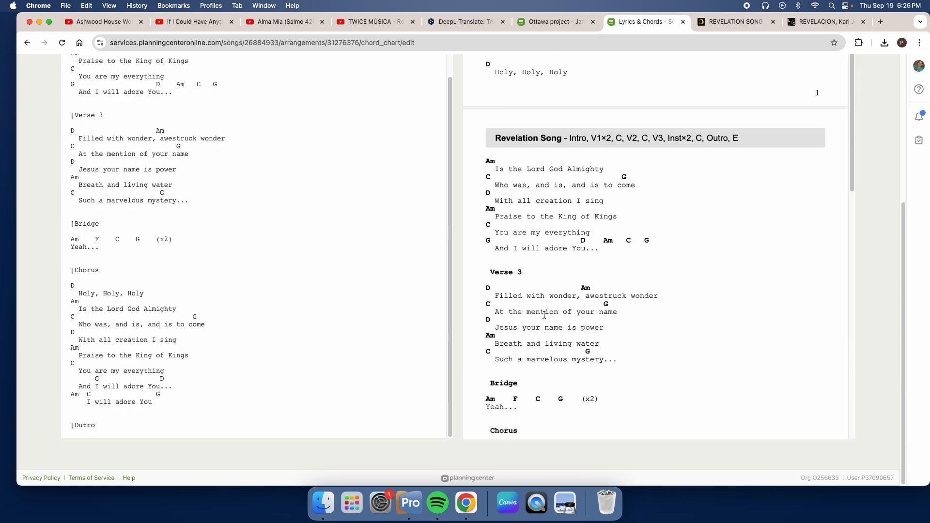
pyautogui.scroll(-1, 545, 315)
pyautogui.scroll(6, 508, 284)
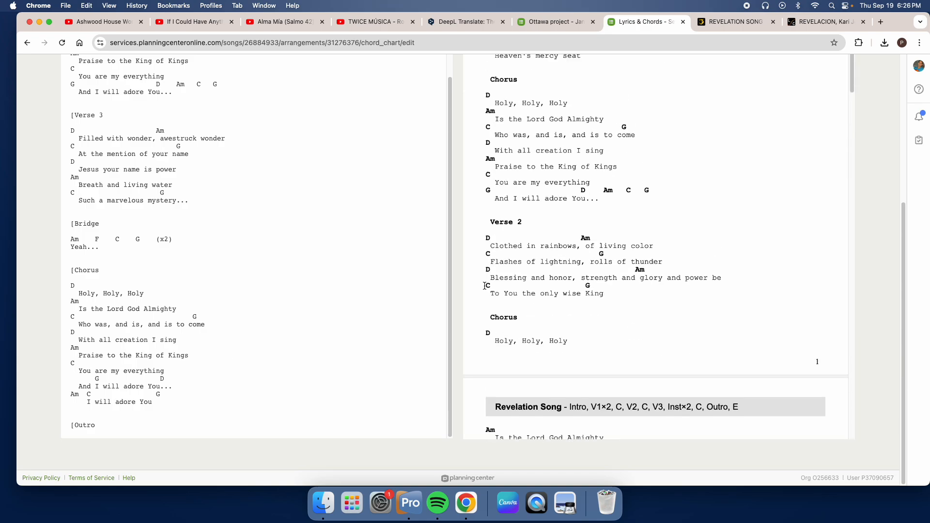
pyautogui.scroll(6, 438, 272)
pyautogui.scroll(3, 368, 293)
pyautogui.scroll(1, 622, 242)
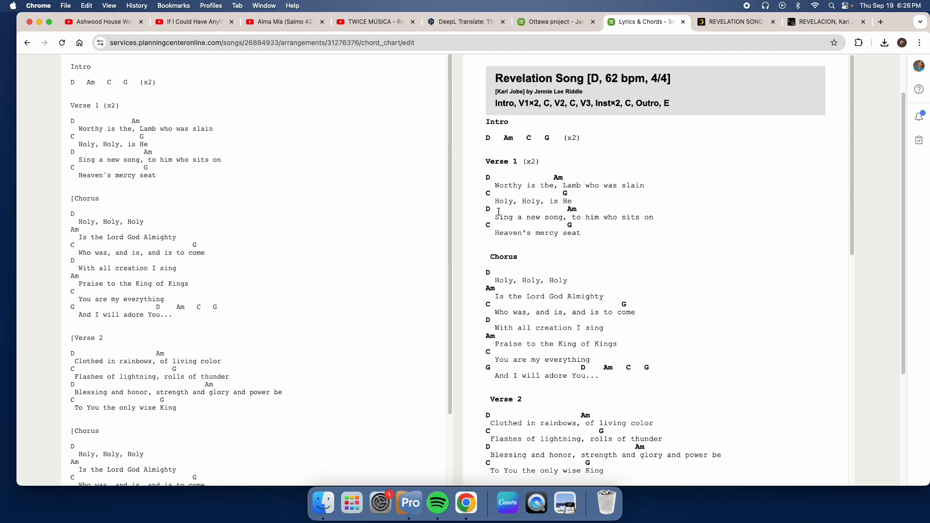
pyautogui.scroll(3, 162, 136)
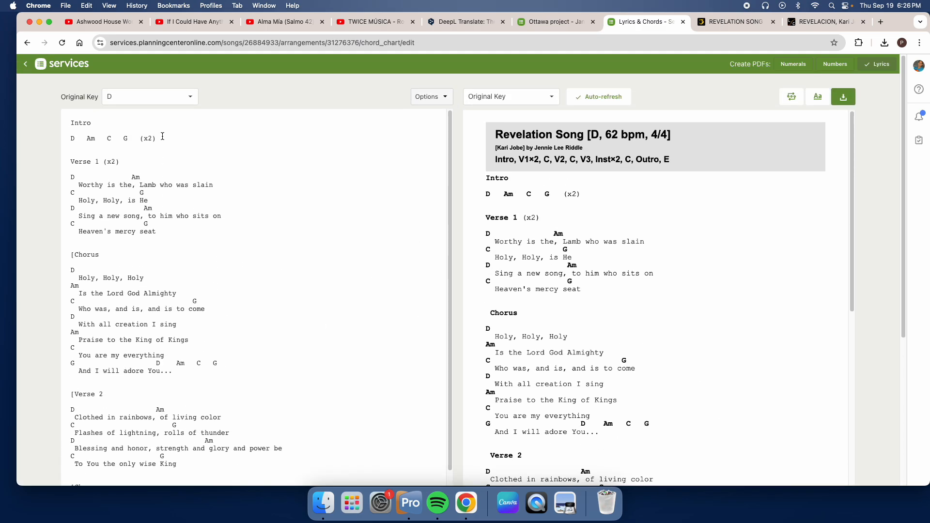
# Step: Delete the spaces between the G chord and (x2) in the Intro chord line
pyautogui.moveTo(139, 140); pyautogui.dragTo(128, 140)
pyautogui.moveTo(79, 122); pyautogui.dragTo(115, 151)
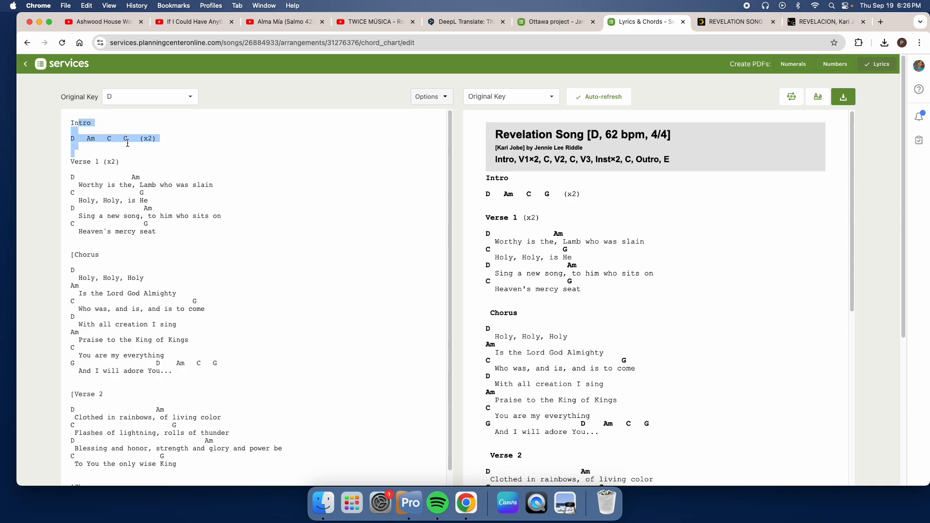
pyautogui.click(127, 143)
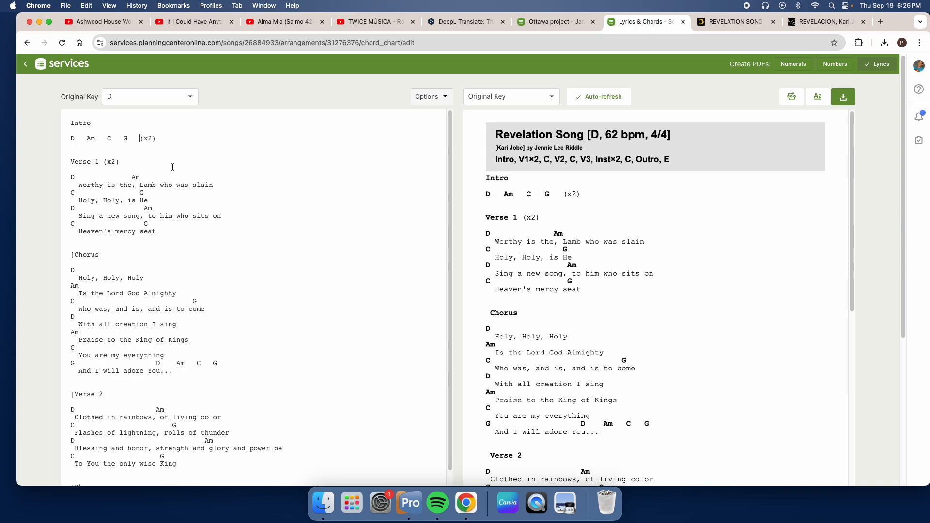
pyautogui.press('BackSpace')
pyautogui.press('BackSpace')
pyautogui.press('BackSpace')
# Step: Insert a 2 directly before the G in the Intro chord line and inspect that line in the preview
pyautogui.write('2')
pyautogui.click(113, 144)
pyautogui.moveTo(128, 139); pyautogui.dragTo(132, 139)
pyautogui.moveTo(543, 194); pyautogui.dragTo(567, 194)
pyautogui.click(577, 200)
# Step: Preview the chart transposed to the key of C and examine the Intro chords
pyautogui.click(523, 101)
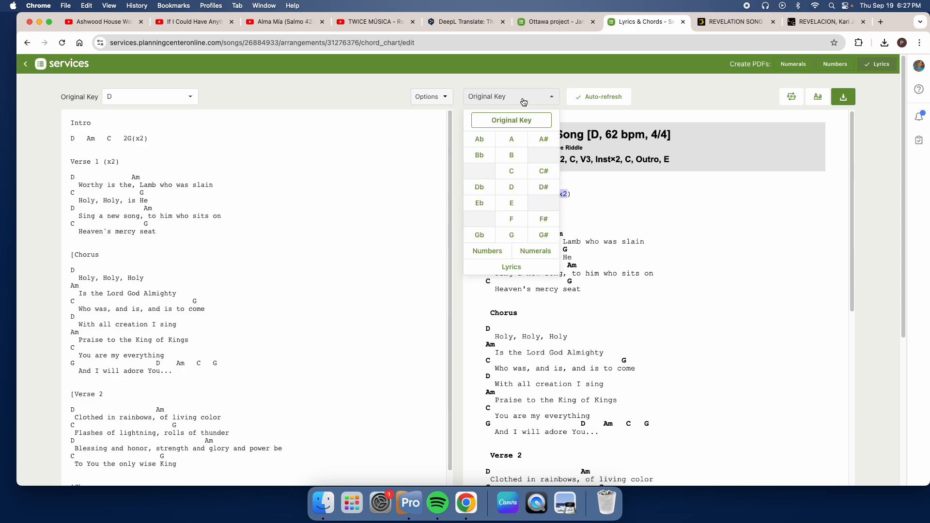
pyautogui.click(511, 172)
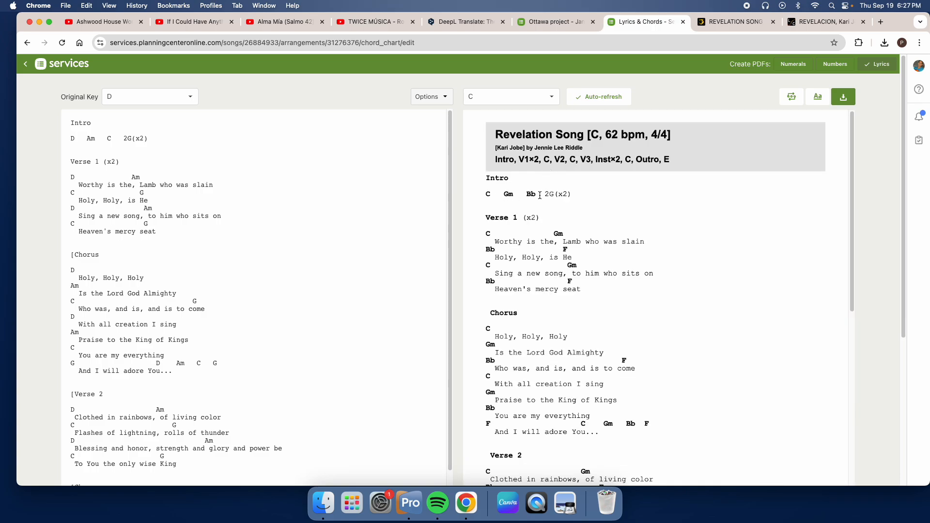
pyautogui.moveTo(485, 196); pyautogui.dragTo(527, 195)
pyautogui.click(553, 102)
pyautogui.click(650, 234)
# Step: Delete the 2 in front of the G in the Intro chord line and inspect the chord in the preview
pyautogui.moveTo(122, 141); pyautogui.dragTo(126, 144)
pyautogui.click(126, 142)
pyautogui.moveTo(550, 194); pyautogui.dragTo(469, 195)
pyautogui.click(551, 196)
pyautogui.click(549, 197)
pyautogui.moveTo(549, 194); pyautogui.dragTo(553, 197)
pyautogui.press('BackSpace')
pyautogui.moveTo(545, 194)
pyautogui.mouseDown()
pyautogui.moveTo(561, 196)
pyautogui.moveTo(550, 197)
pyautogui.mouseUp()
pyautogui.click(560, 195)
# Step: Switch the preview back to the original key and review every section down to the Outro
pyautogui.click(551, 97)
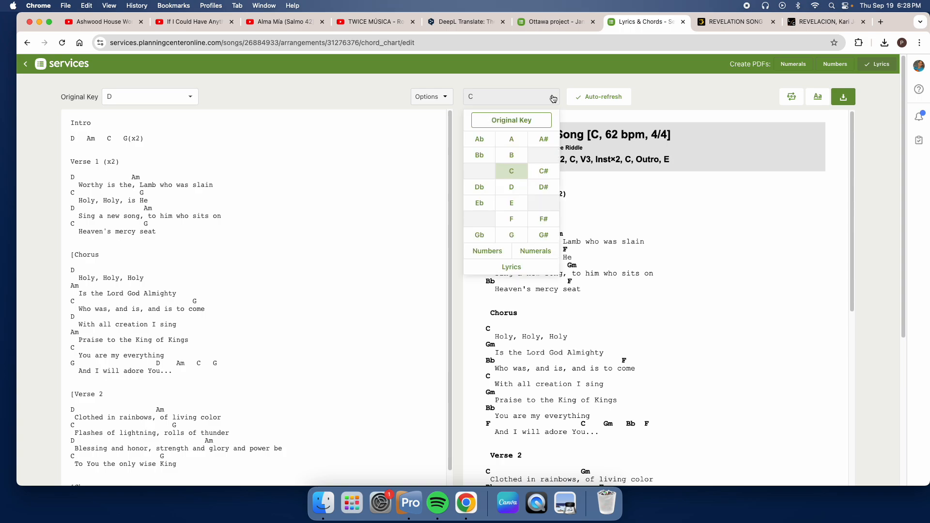
pyautogui.click(521, 125)
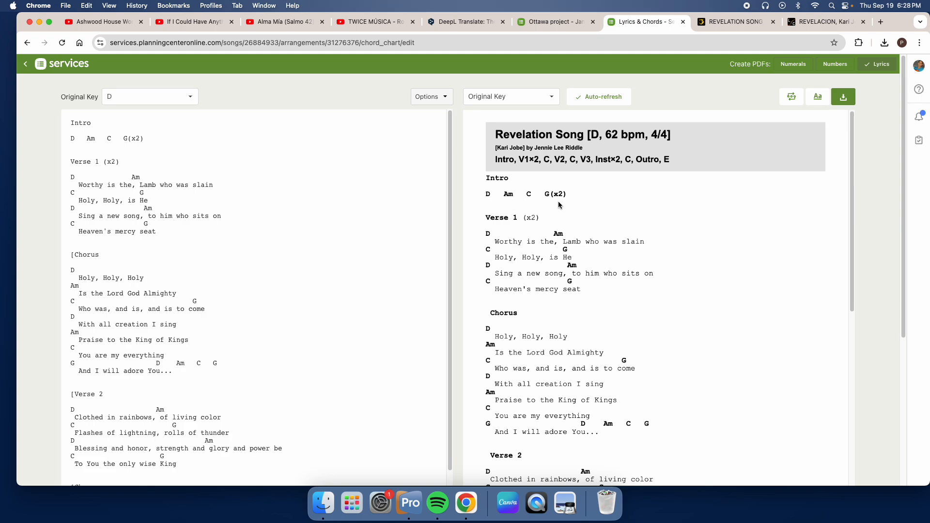
pyautogui.scroll(-2, 559, 206)
pyautogui.scroll(-3, 559, 206)
pyautogui.scroll(-15, 544, 222)
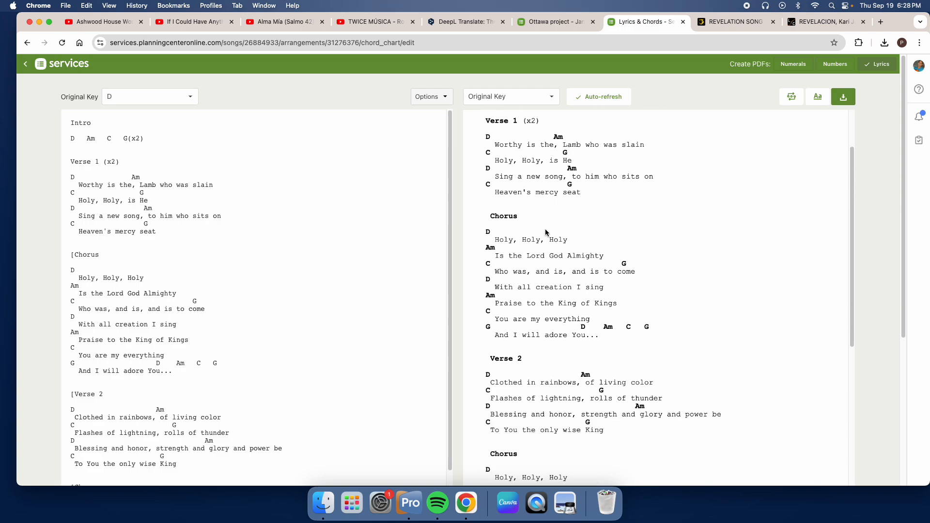
pyautogui.scroll(-20, 541, 217)
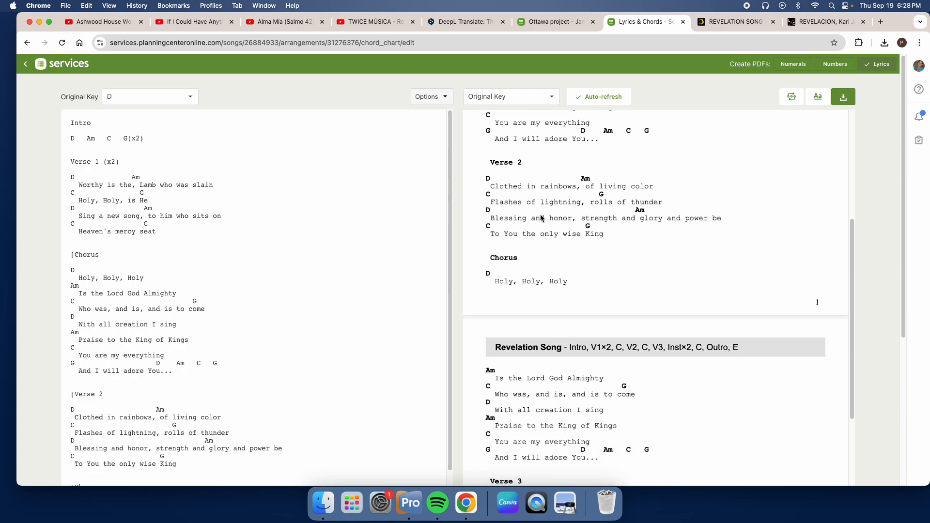
pyautogui.scroll(-4, 540, 216)
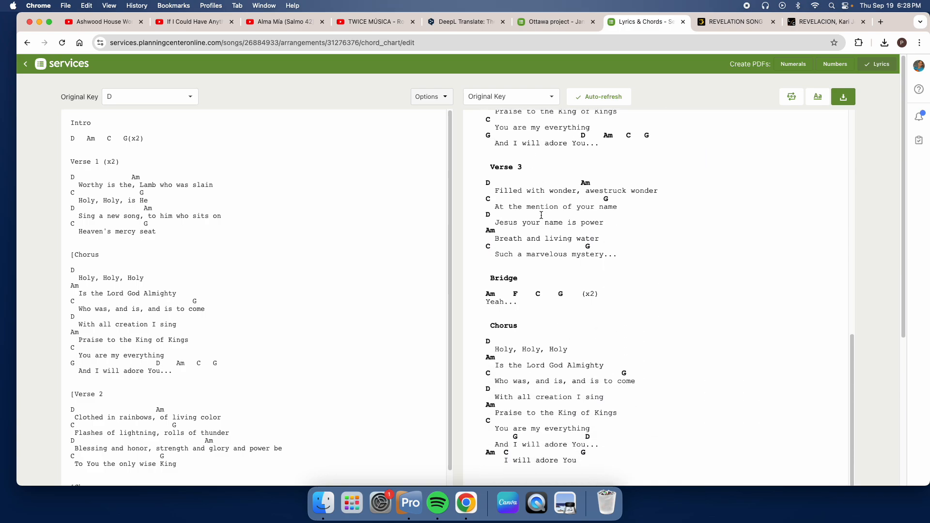
pyautogui.scroll(-14, 554, 282)
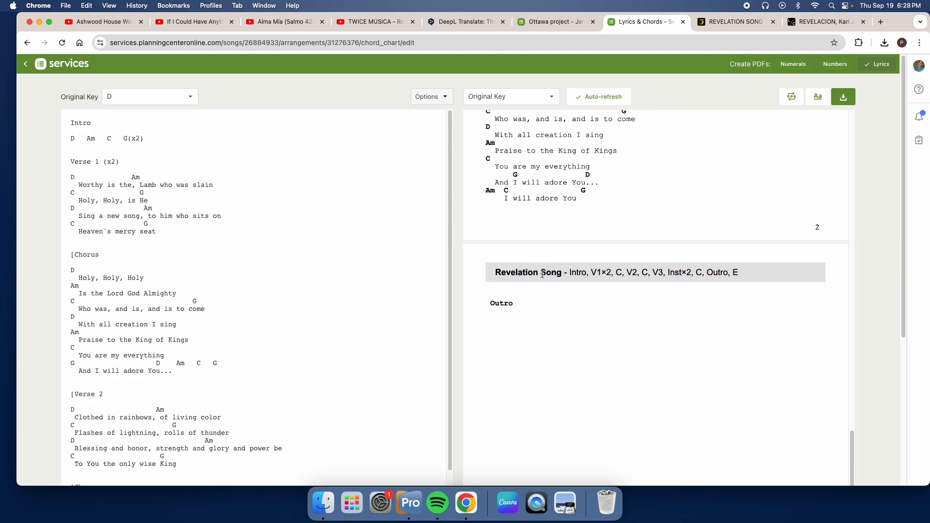
# Step: Delete the blank line above the Verse 1 heading and bring the Intro chords up onto the Intro heading's line
pyautogui.scroll(20, 542, 274)
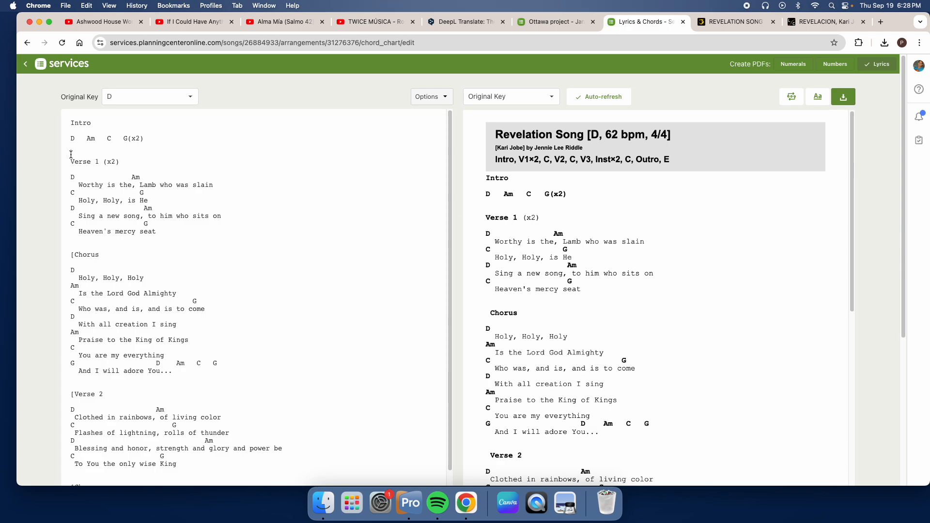
pyautogui.press('BackSpace')
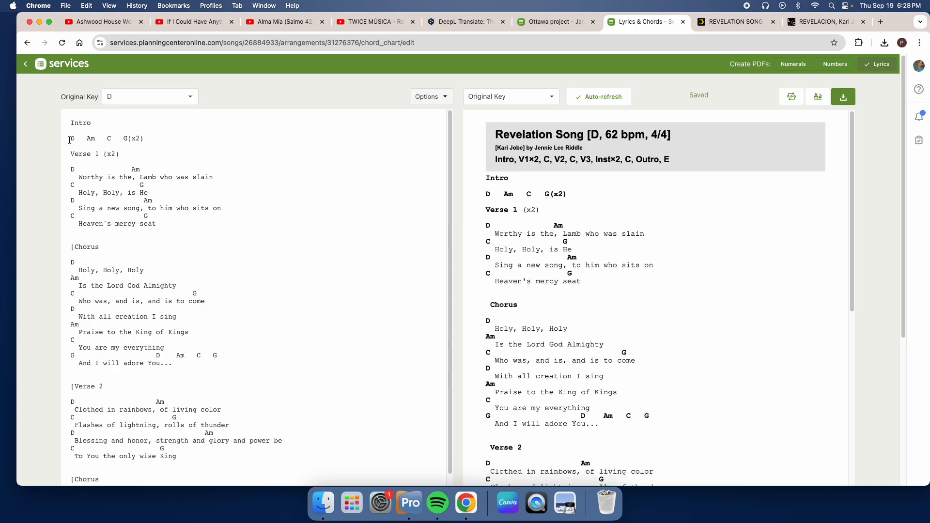
pyautogui.press('BackSpace')
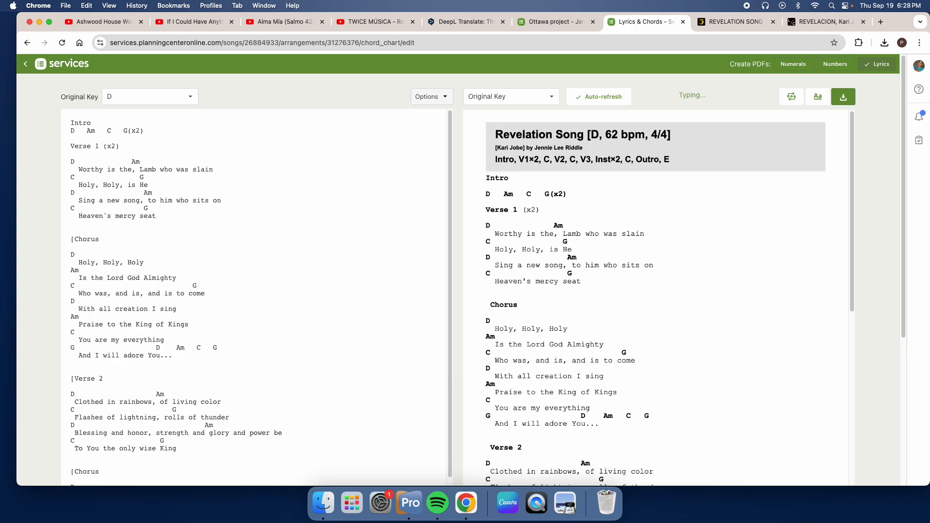
pyautogui.press('BackSpace')
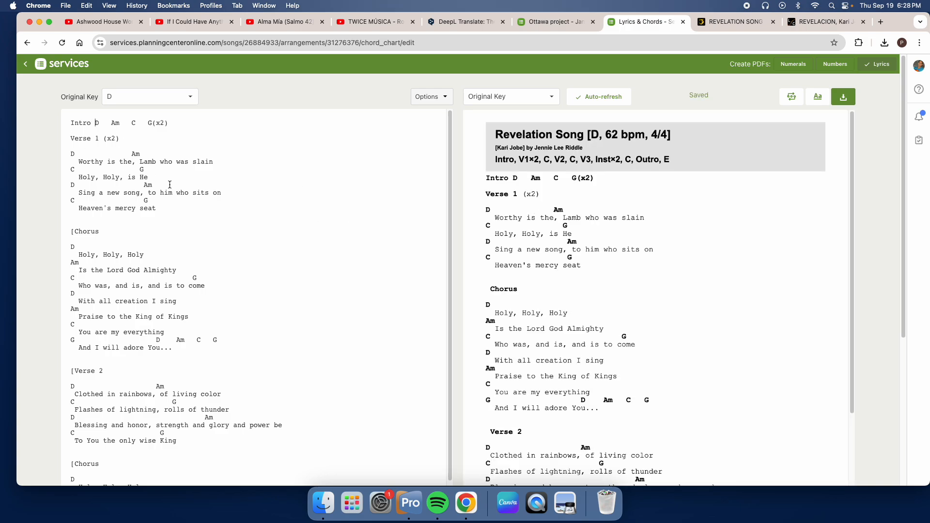
# Step: Delete the blank line under the Verse 1 heading
pyautogui.click(78, 149)
pyautogui.write('=')
pyautogui.press('BackSpace')
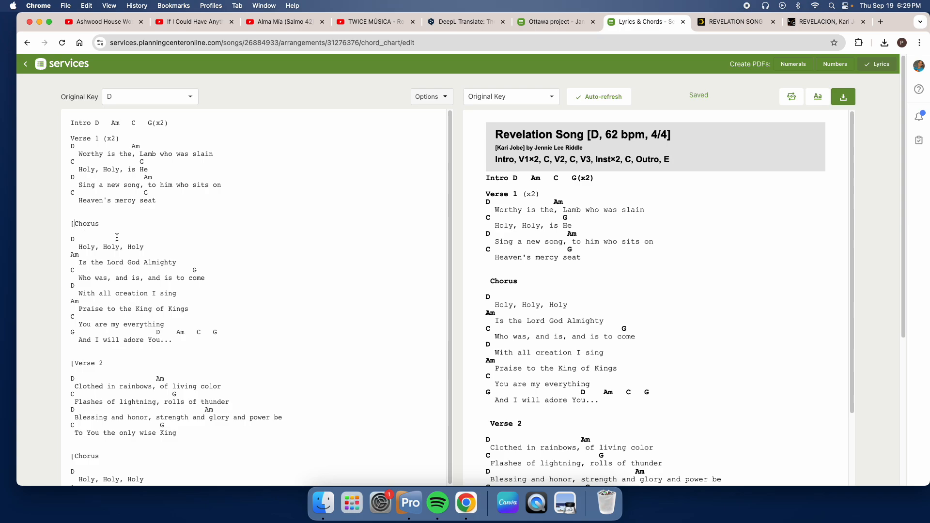
# Step: Delete the opening bracket of the first Chorus heading and the extra blank lines above and below it
pyautogui.press('BackSpace')
pyautogui.press('BackSpace')
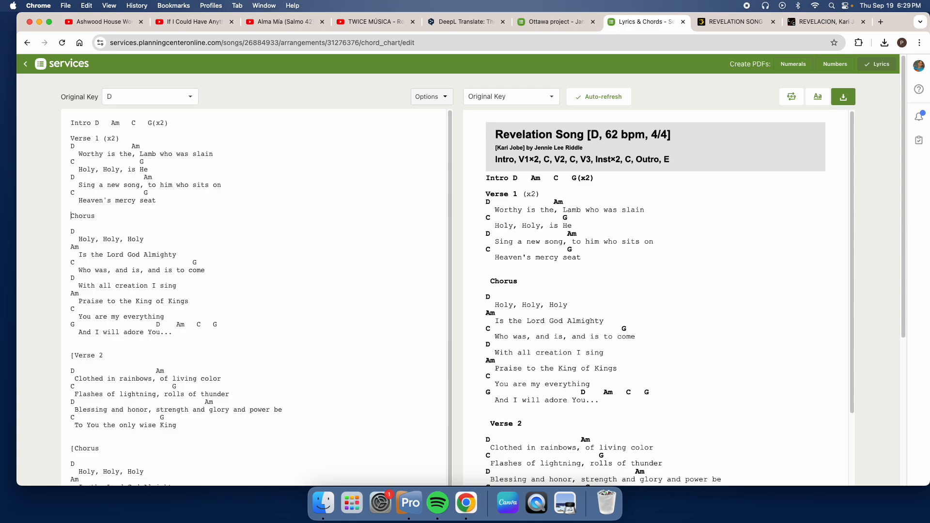
pyautogui.click(72, 231)
pyautogui.press('BackSpace')
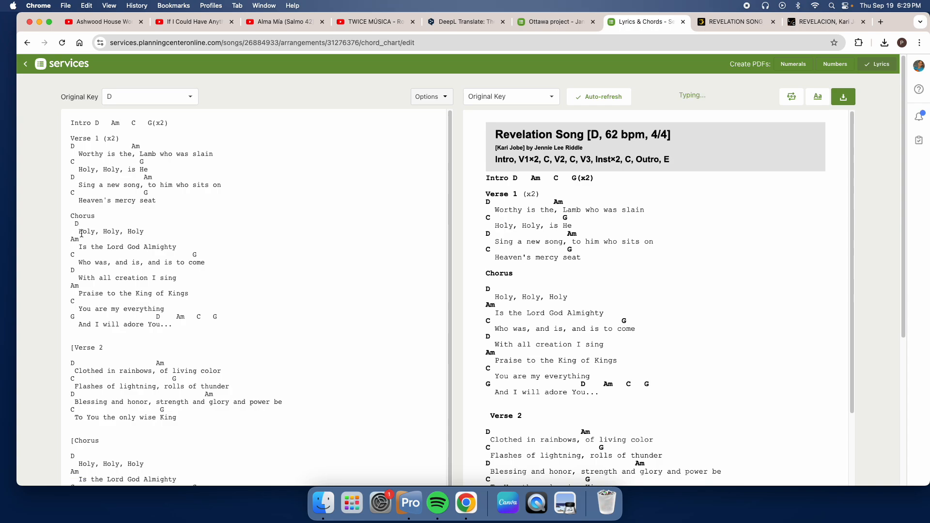
pyautogui.press('BackSpace')
# Step: Delete the extra blank line above the Verse 2 heading and the blank line below it
pyautogui.scroll(-1, 97, 278)
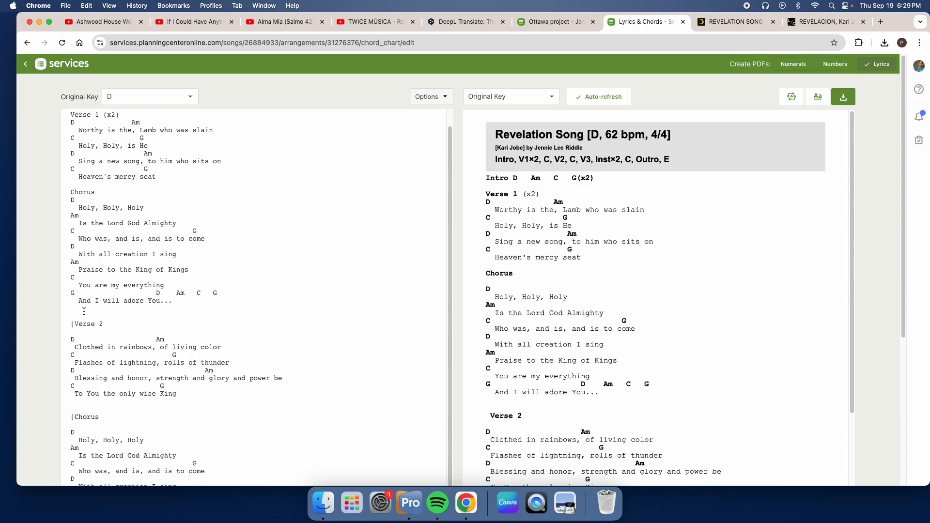
pyautogui.click(85, 310)
pyautogui.press('BackSpace')
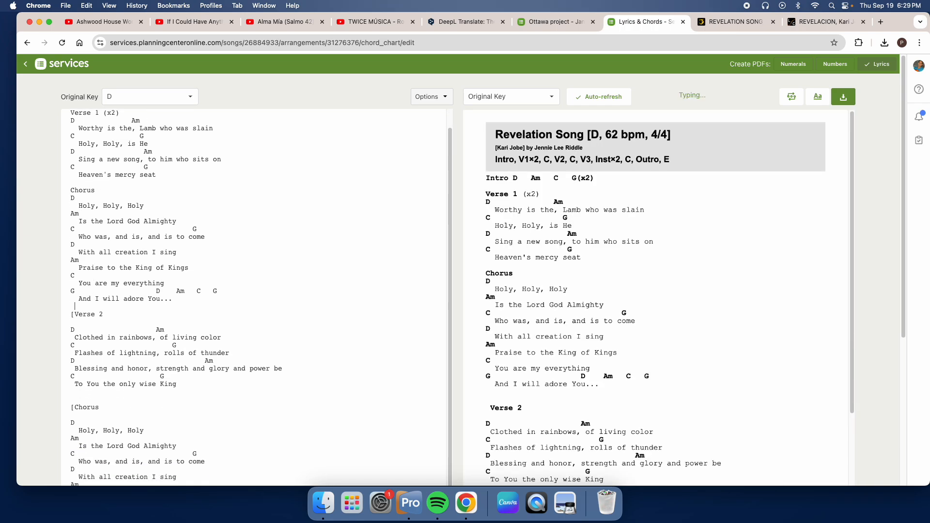
pyautogui.doubleClick(74, 329)
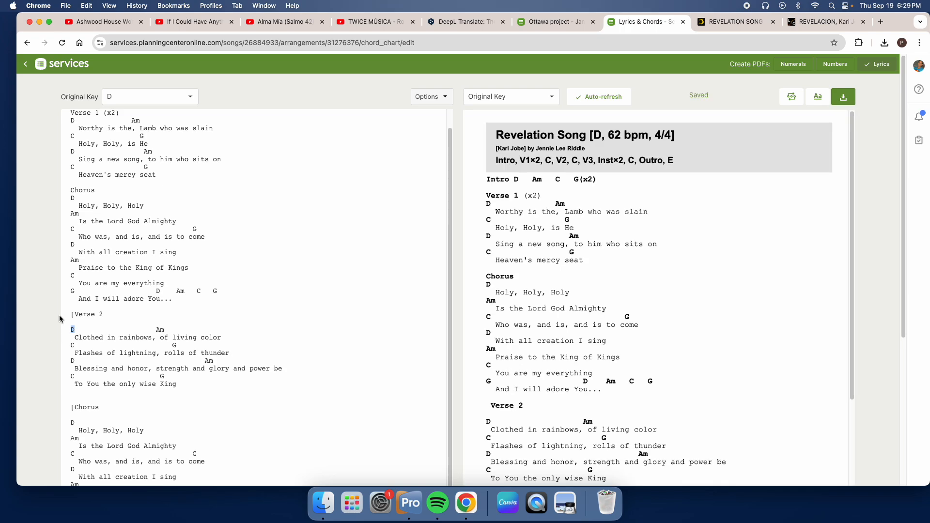
pyautogui.click(84, 323)
pyautogui.press('BackSpace')
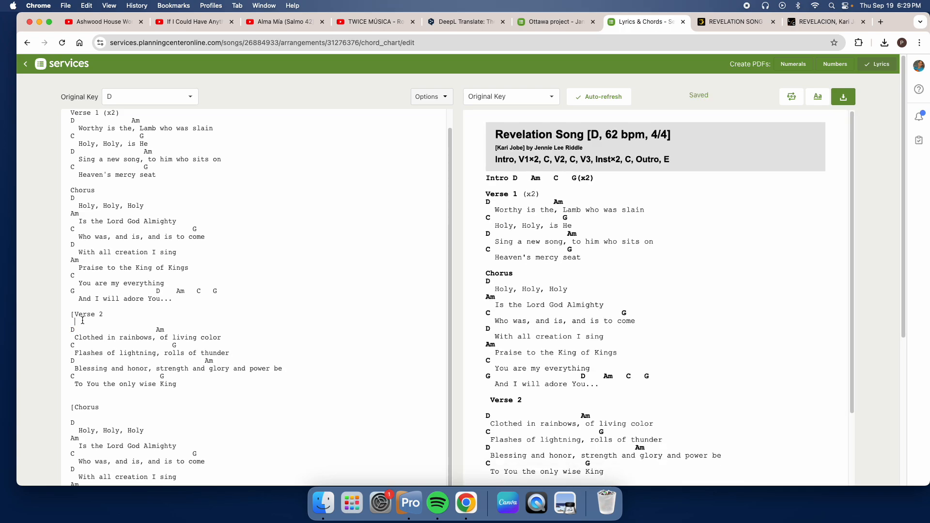
pyautogui.press('BackSpace')
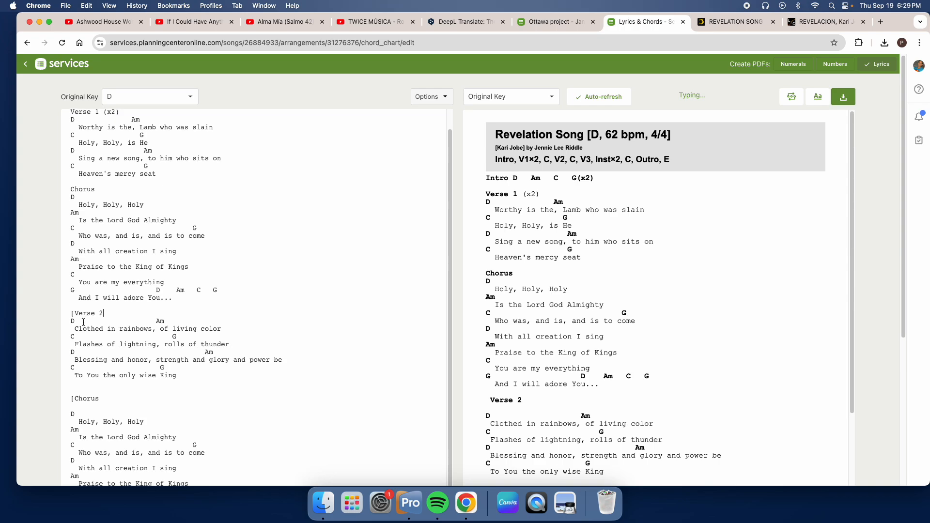
# Step: Delete the blank line below the Chorus heading that follows Verse 2 and the extra blank line above it
pyautogui.scroll(-3, 76, 347)
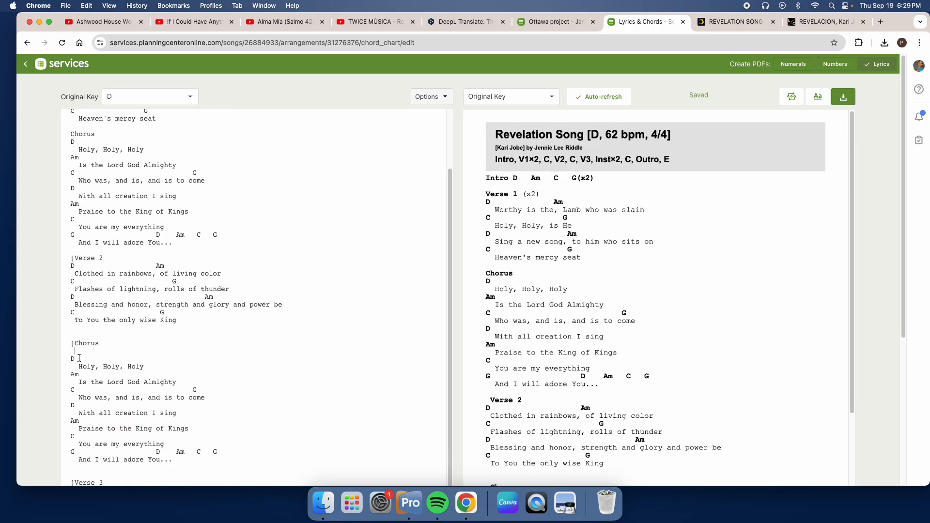
pyautogui.press('BackSpace')
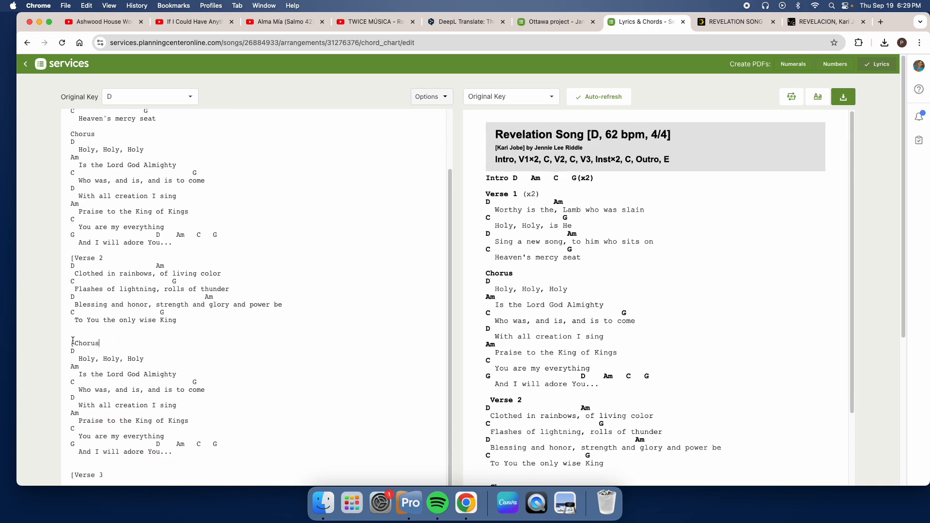
pyautogui.click(74, 336)
pyautogui.press('BackSpace')
pyautogui.press('BackSpace')
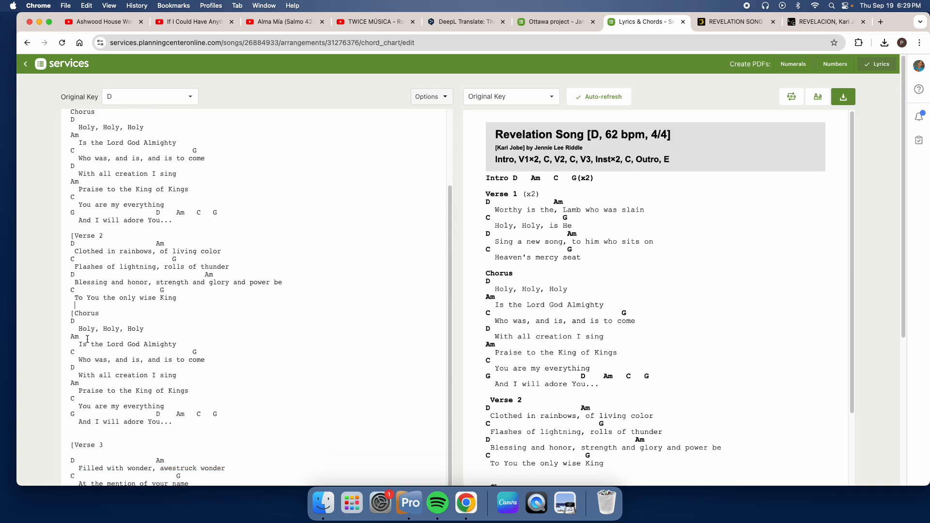
# Step: Delete the extra blank line above the Verse 3 heading and the blank line below it
pyautogui.scroll(-3, 85, 339)
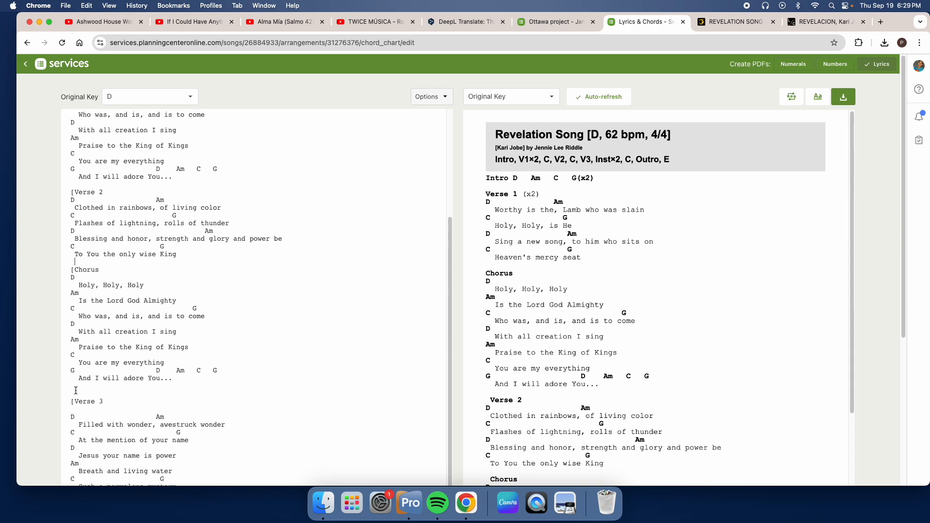
pyautogui.scroll(-1, 73, 385)
pyautogui.click(73, 383)
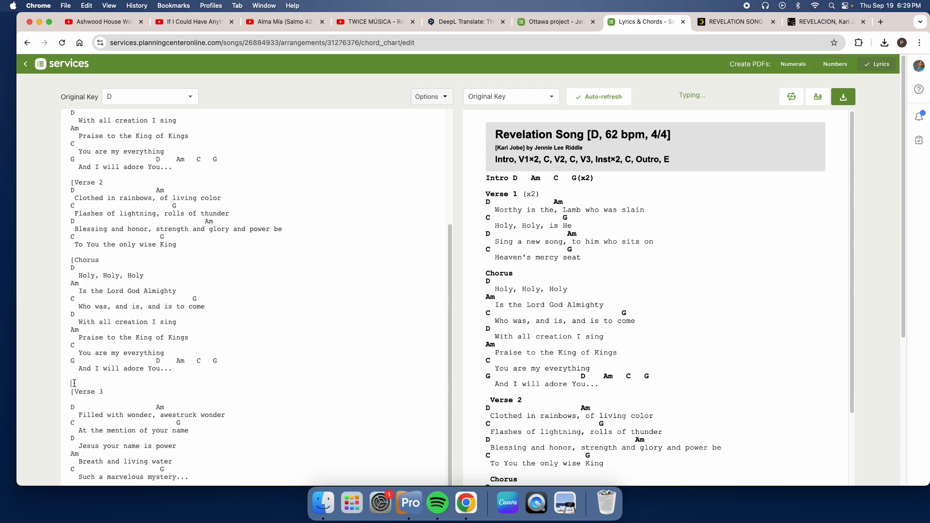
pyautogui.press('BackSpace')
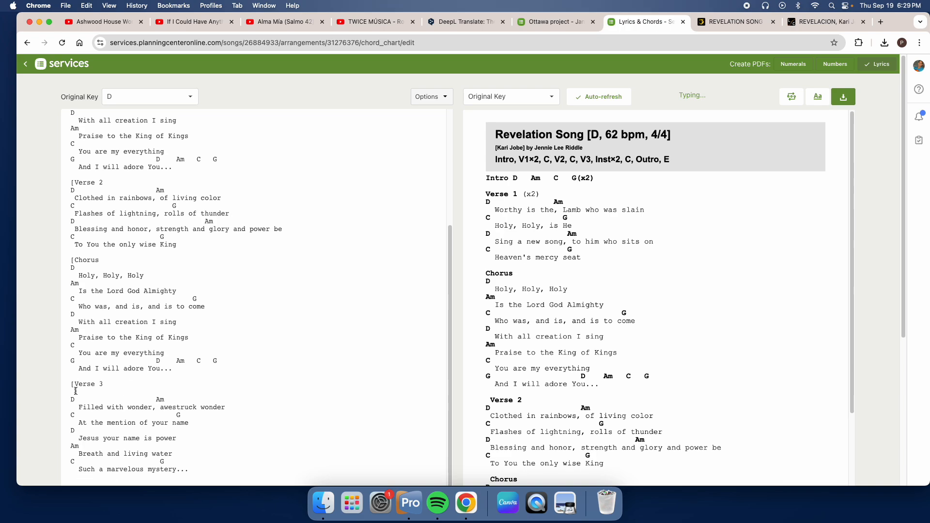
pyautogui.press('BackSpace')
# Step: Delete the extra blank lines around the Bridge heading and join its chord line Am F C G (x2) onto the heading line
pyautogui.press('BackSpace')
pyautogui.scroll(-2, 118, 406)
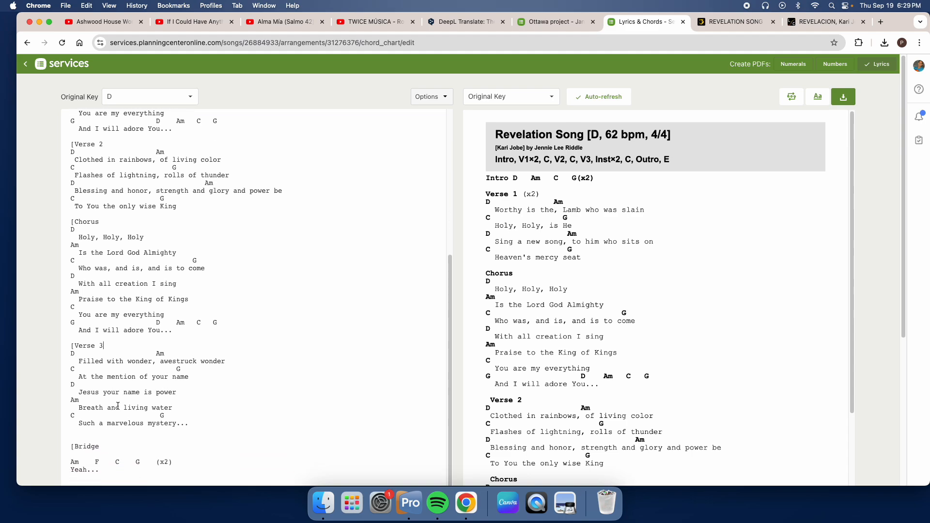
pyautogui.click(87, 439)
pyautogui.press('BackSpace')
pyautogui.scroll(-5, 101, 408)
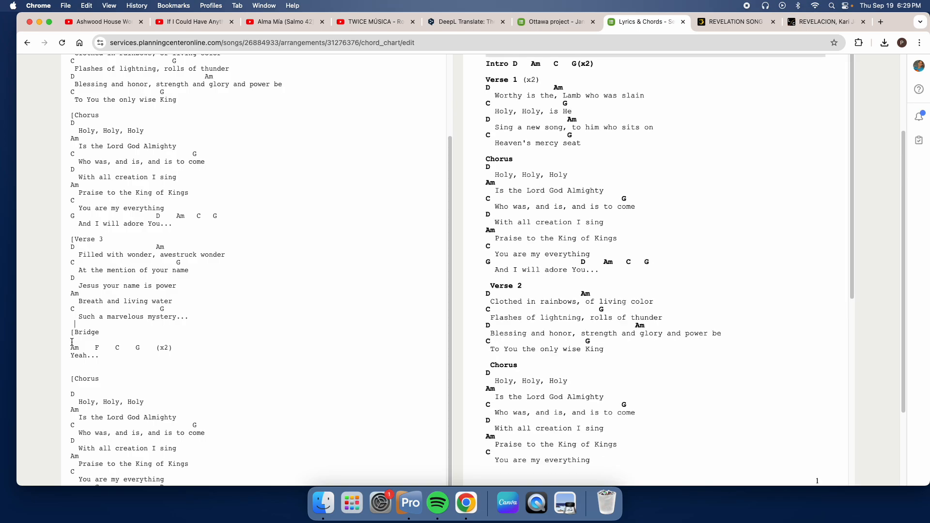
pyautogui.click(72, 340)
pyautogui.press('BackSpace')
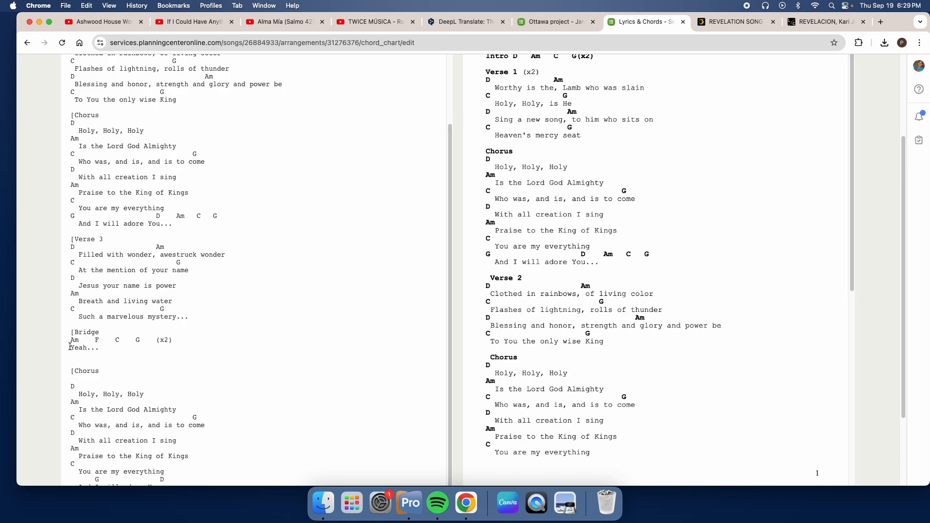
pyautogui.press('BackSpace')
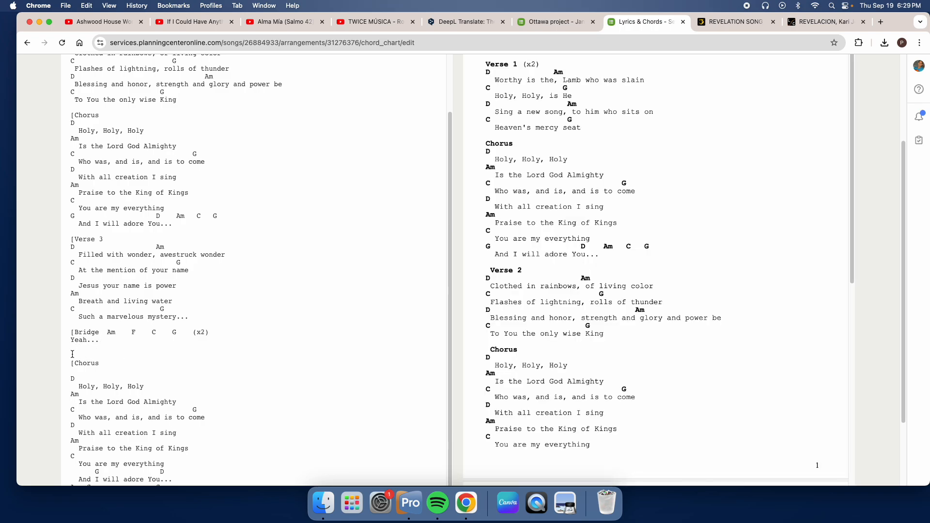
# Step: Delete the extra blank line above the Chorus heading that follows the Bridge and the blank line below it
pyautogui.click(72, 354)
pyautogui.press('BackSpace')
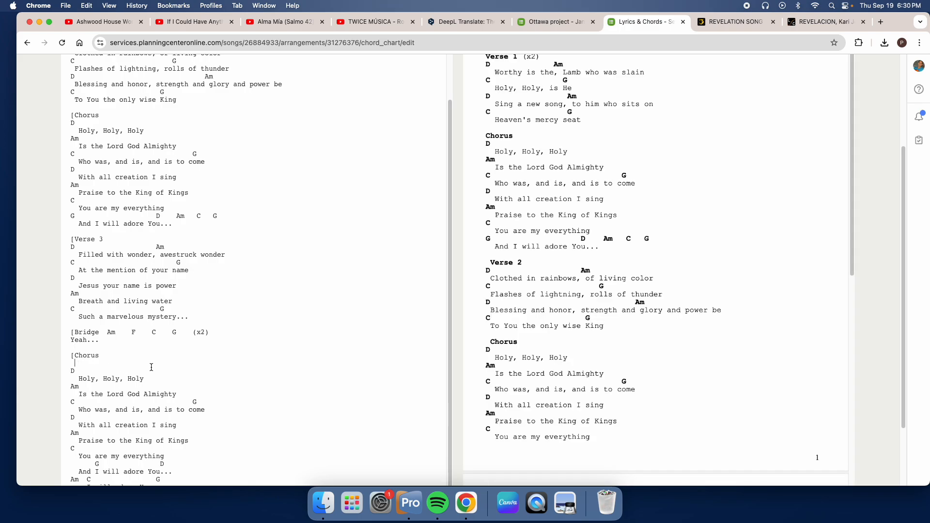
pyautogui.press('BackSpace')
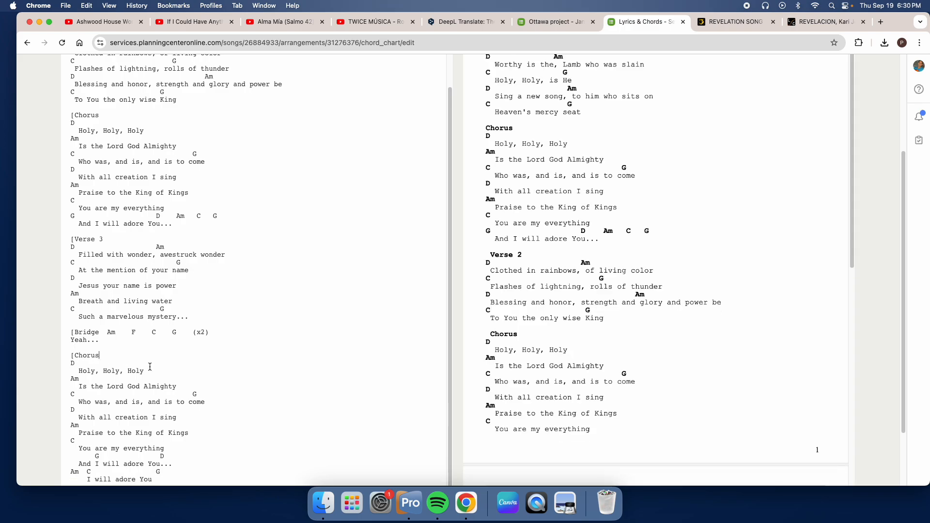
# Step: Delete the blank lines above the Outro heading and its opening bracket, joining Outro onto the last lyric line
pyautogui.scroll(-3, 149, 367)
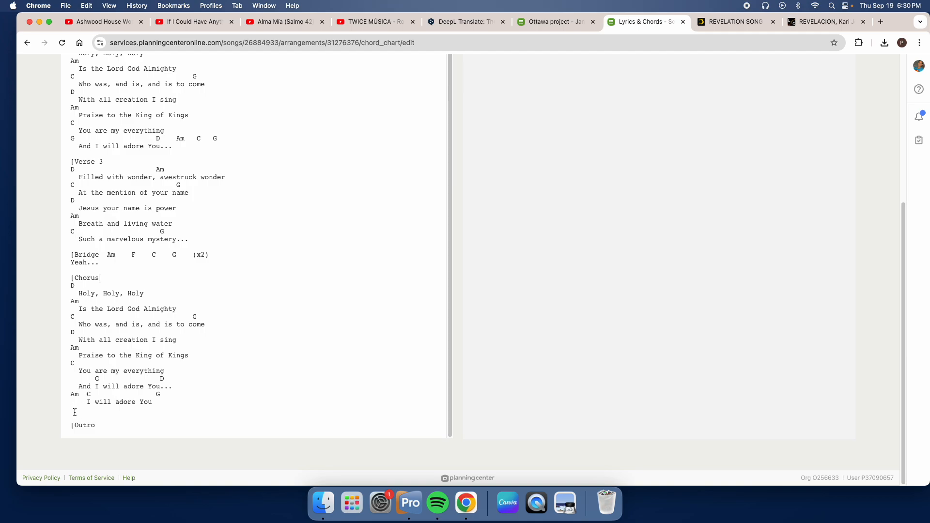
pyautogui.click(75, 412)
pyautogui.press('BackSpace')
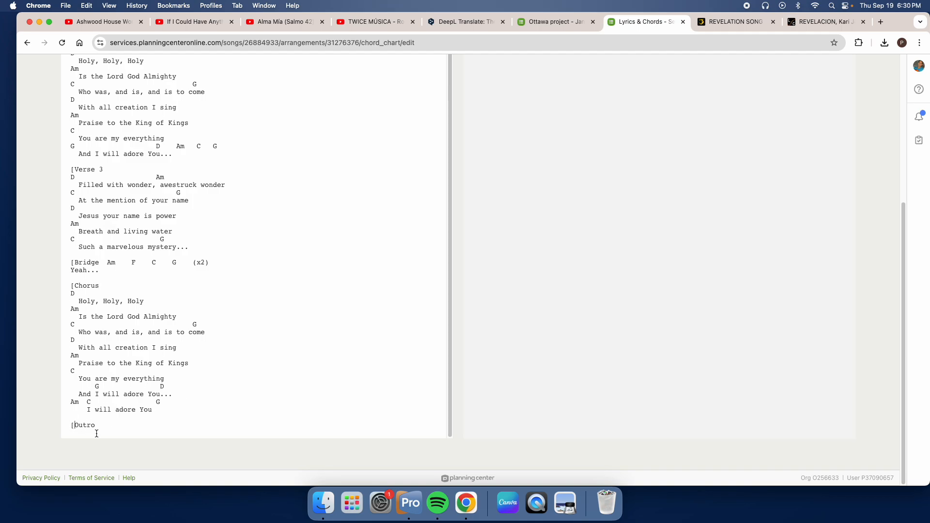
pyautogui.press('BackSpace')
pyautogui.press('BackSpace')
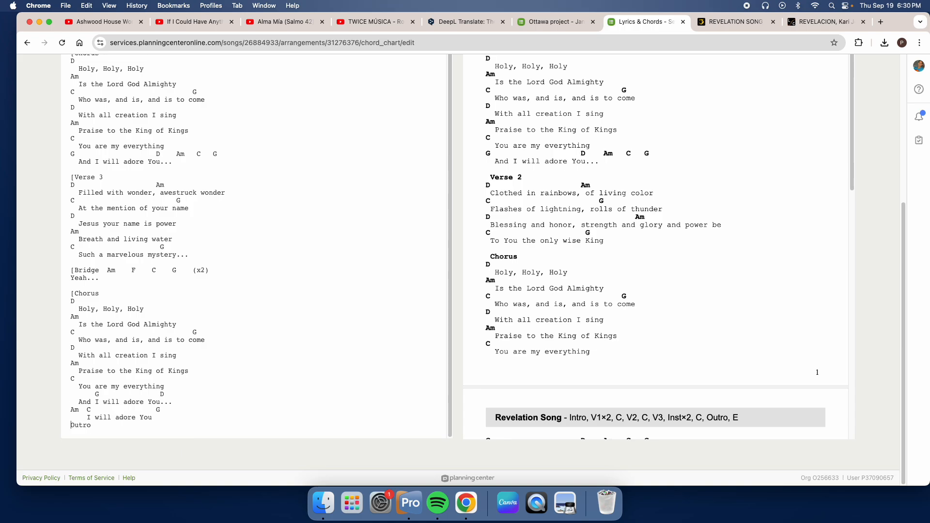
pyautogui.press('BackSpace')
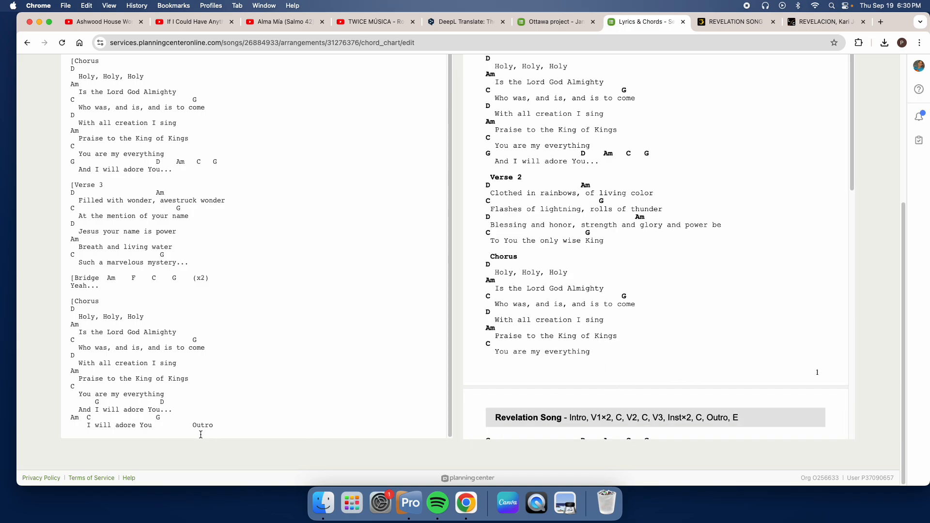
pyautogui.scroll(-10, 576, 328)
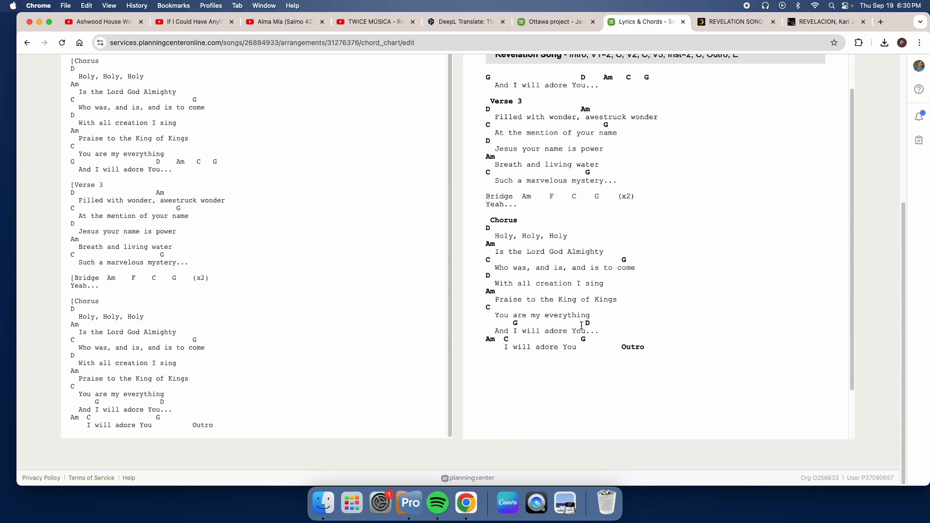
pyautogui.scroll(10, 578, 316)
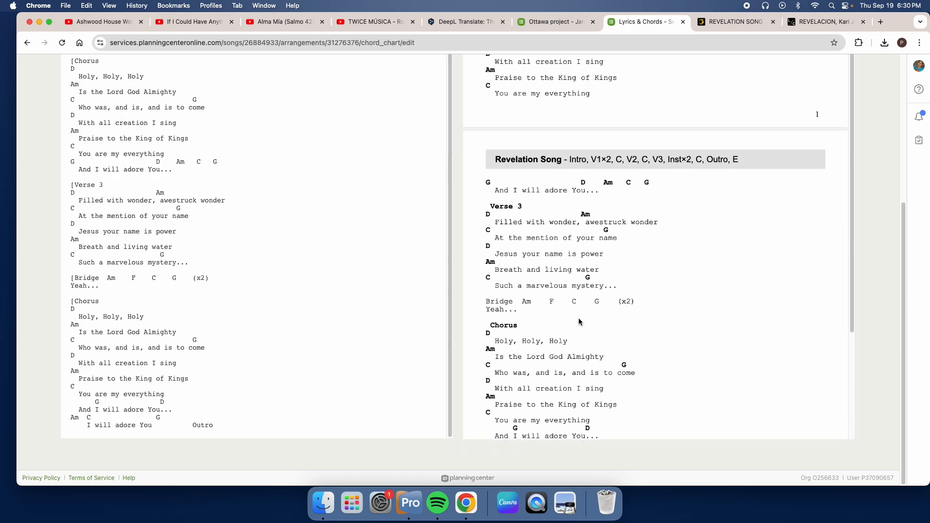
# Step: Format the chart with text size 14 and chord color Black, and save the formatting
pyautogui.scroll(5, 579, 284)
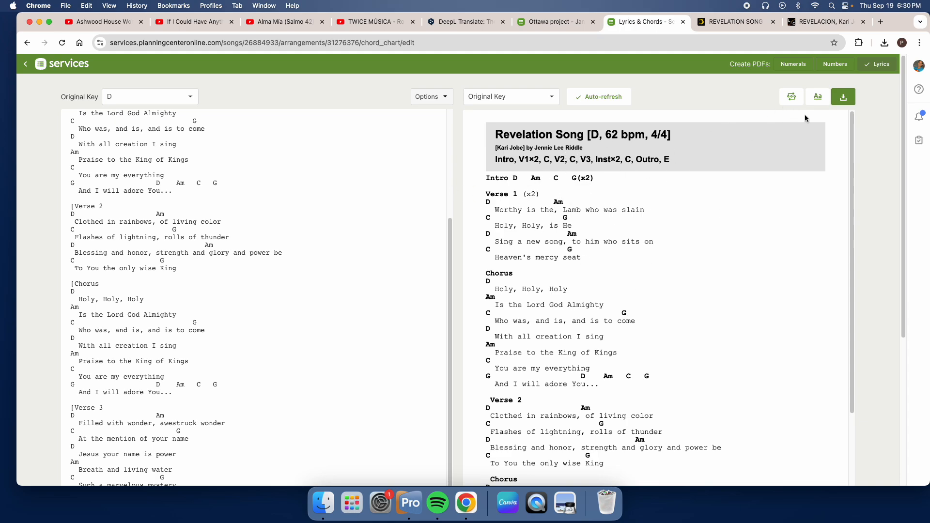
pyautogui.click(819, 101)
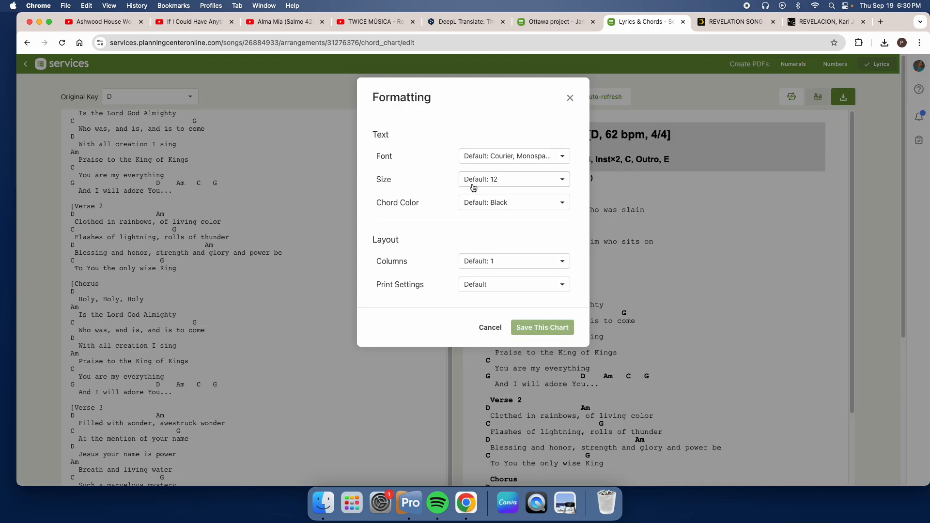
pyautogui.click(498, 187)
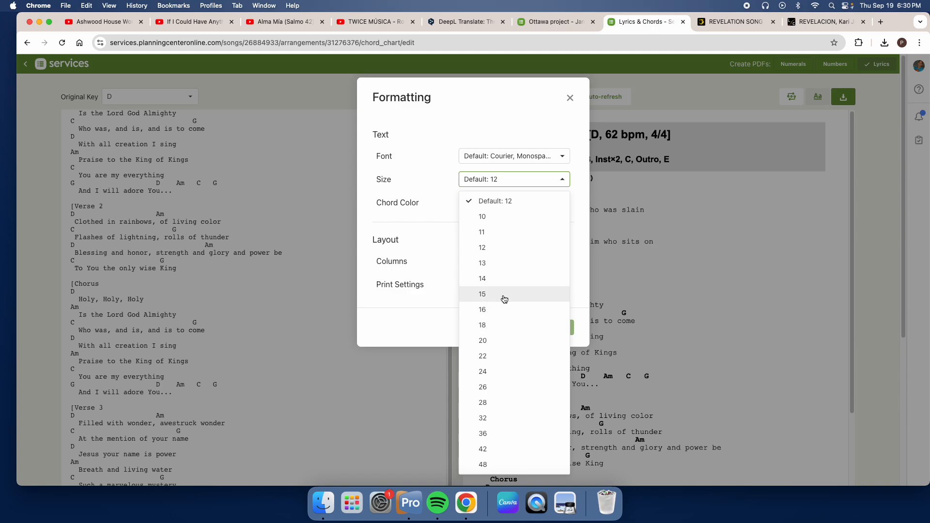
pyautogui.click(502, 279)
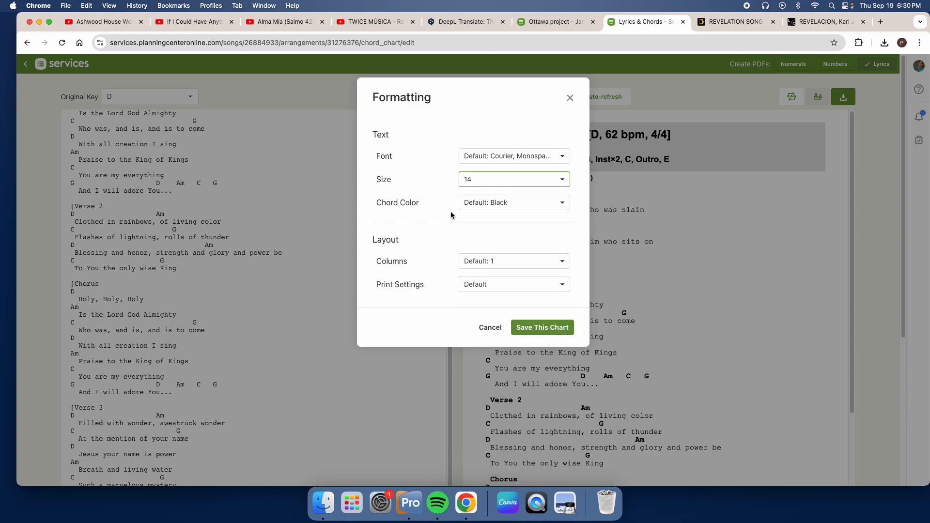
pyautogui.moveTo(376, 202); pyautogui.dragTo(429, 204)
pyautogui.click(475, 208)
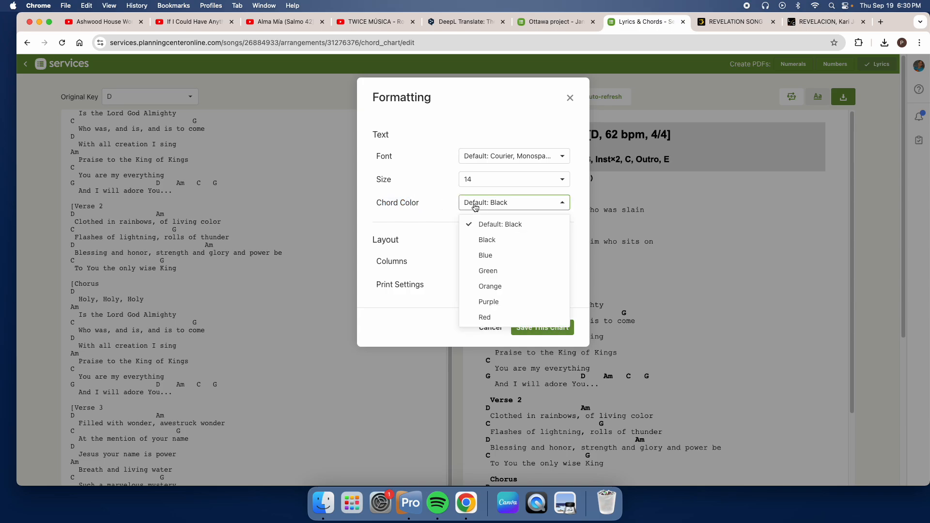
pyautogui.click(486, 239)
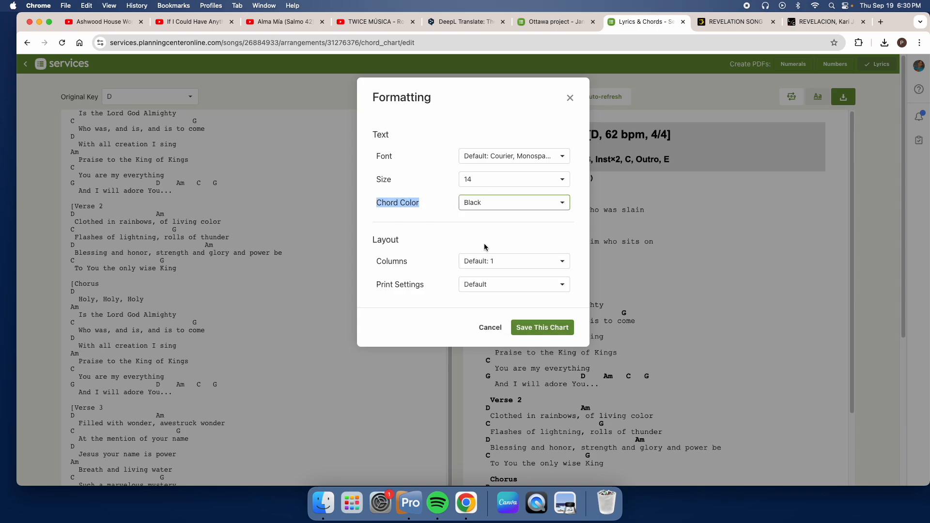
pyautogui.click(547, 328)
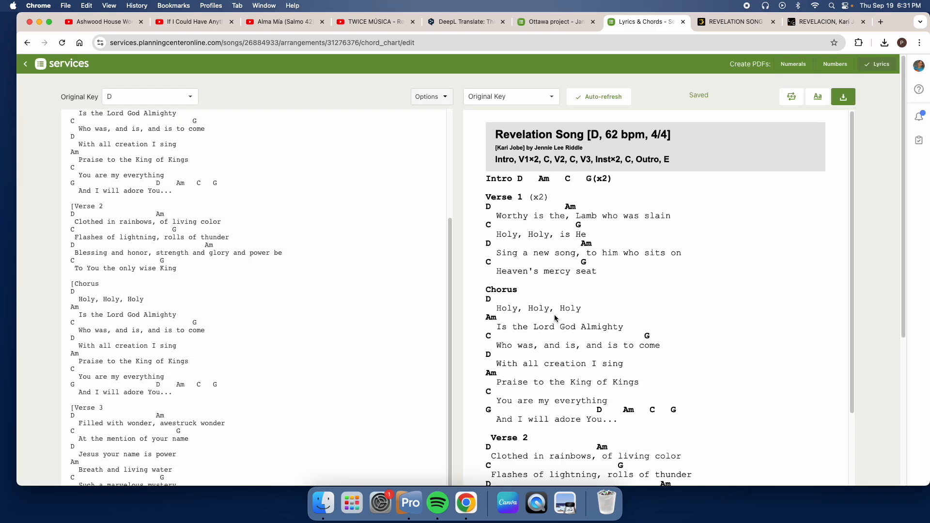
# Step: Change the chart's chord color to Blue and save the formatting
pyautogui.click(822, 101)
pyautogui.click(515, 205)
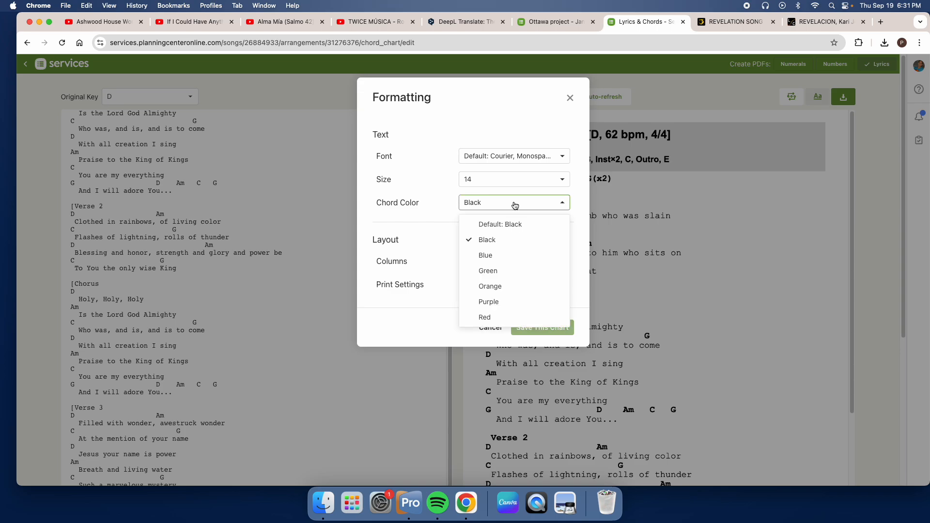
pyautogui.click(494, 253)
pyautogui.click(562, 326)
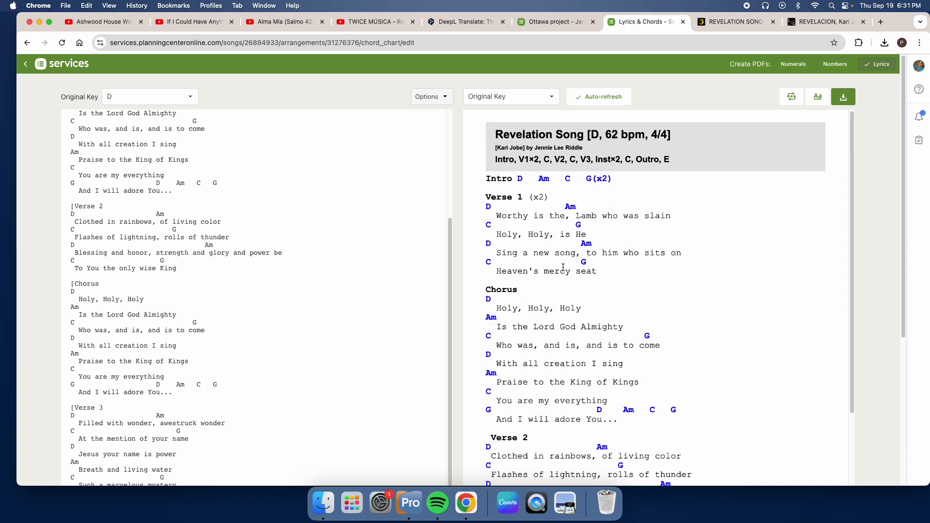
# Step: Review the chart preview to check how the song sections split across the page break
pyautogui.scroll(-4, 529, 270)
pyautogui.scroll(2, 541, 254)
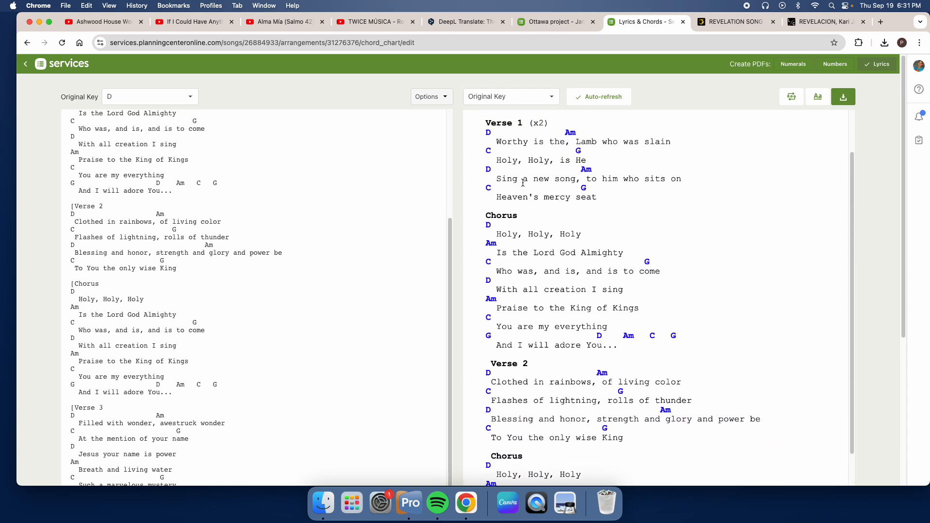
pyautogui.moveTo(524, 184); pyautogui.dragTo(649, 177)
pyautogui.scroll(-8, 625, 250)
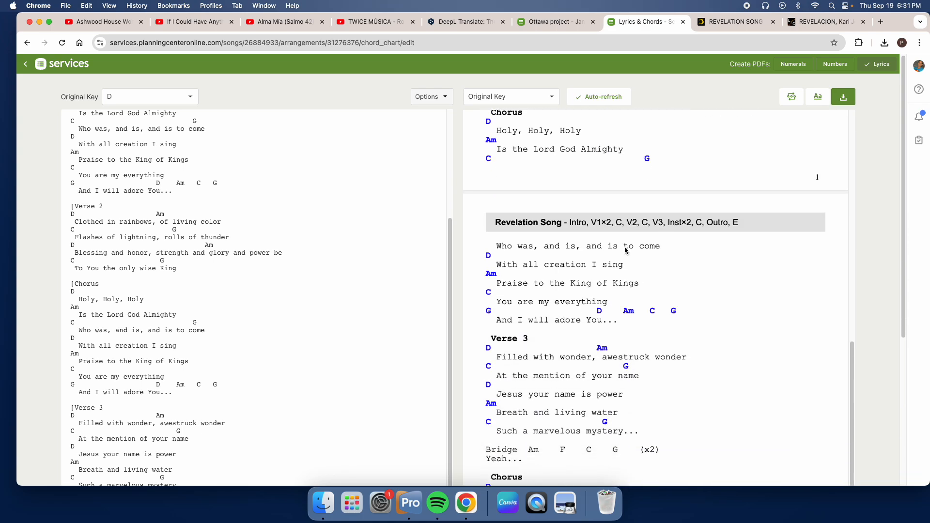
pyautogui.scroll(2, 625, 248)
pyautogui.scroll(2, 625, 247)
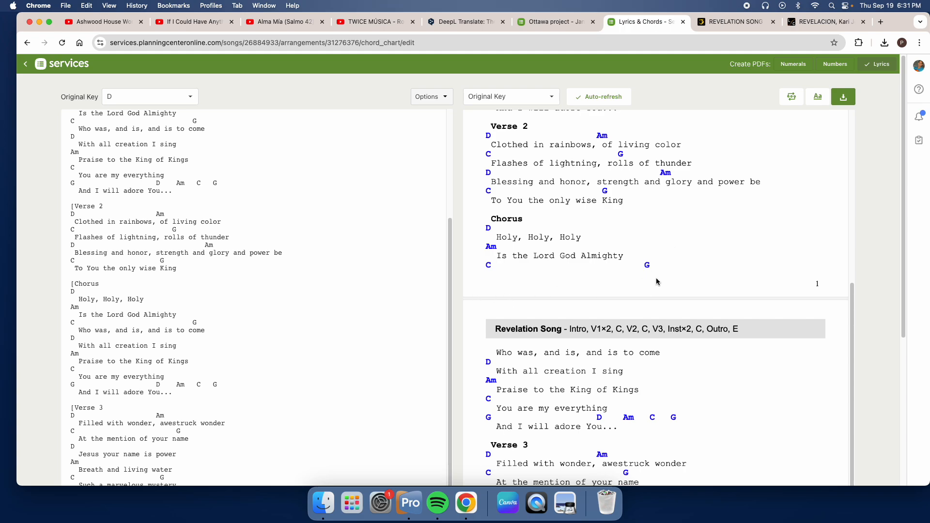
pyautogui.scroll(-6, 617, 303)
pyautogui.scroll(9, 615, 300)
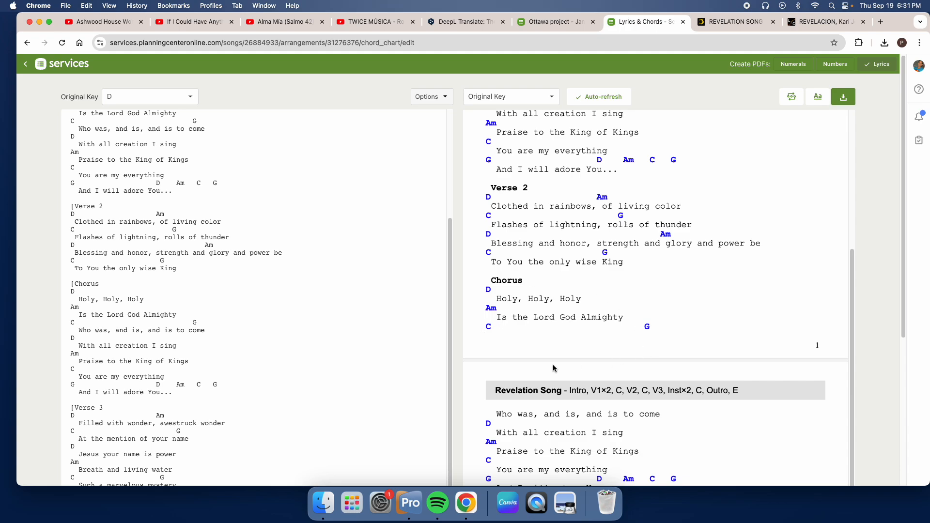
pyautogui.scroll(-5, 722, 398)
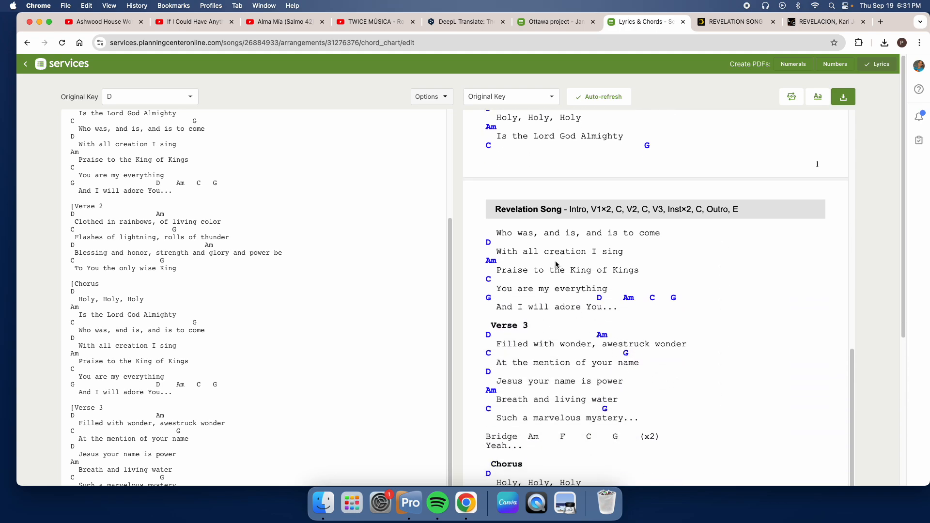
pyautogui.scroll(5, 556, 268)
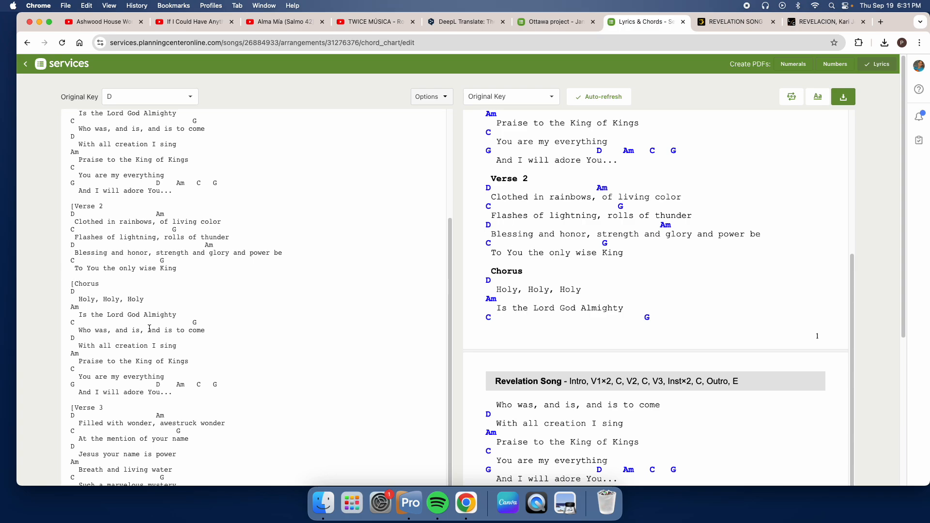
# Step: Insert two blank lines above the Chorus heading that follows Verse 2
pyautogui.press('Return')
pyautogui.press('Return')
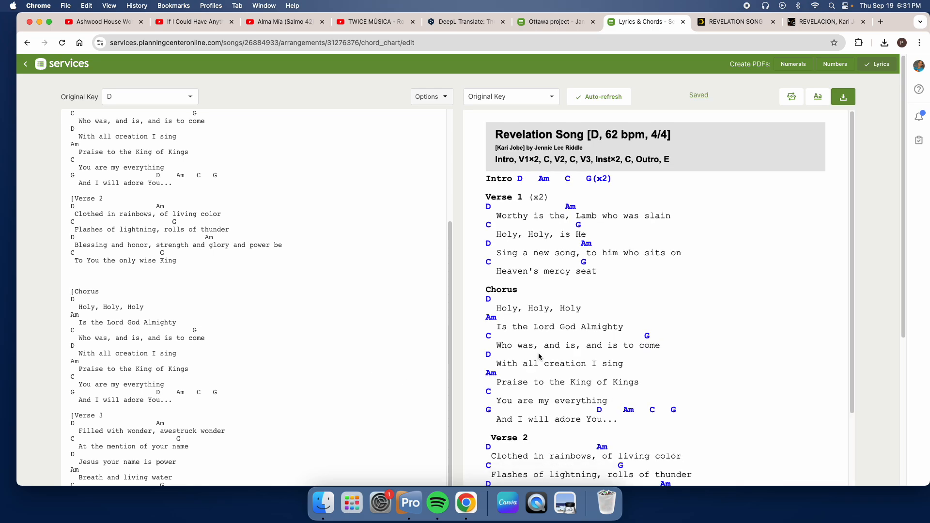
pyautogui.scroll(-4, 537, 359)
pyautogui.scroll(-4, 537, 359)
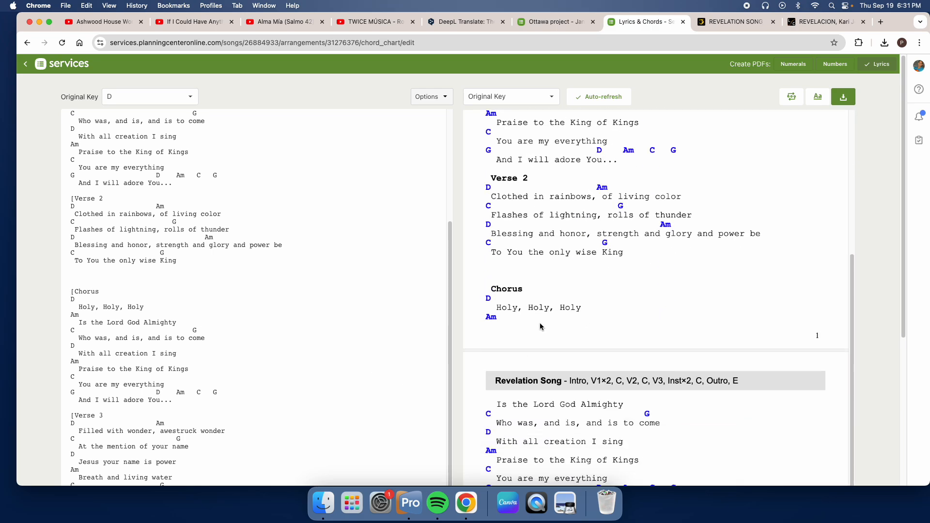
# Step: Delete the opening bracket before the Bridge heading so its chords are recognised
pyautogui.scroll(-4, 540, 324)
pyautogui.scroll(-5, 540, 328)
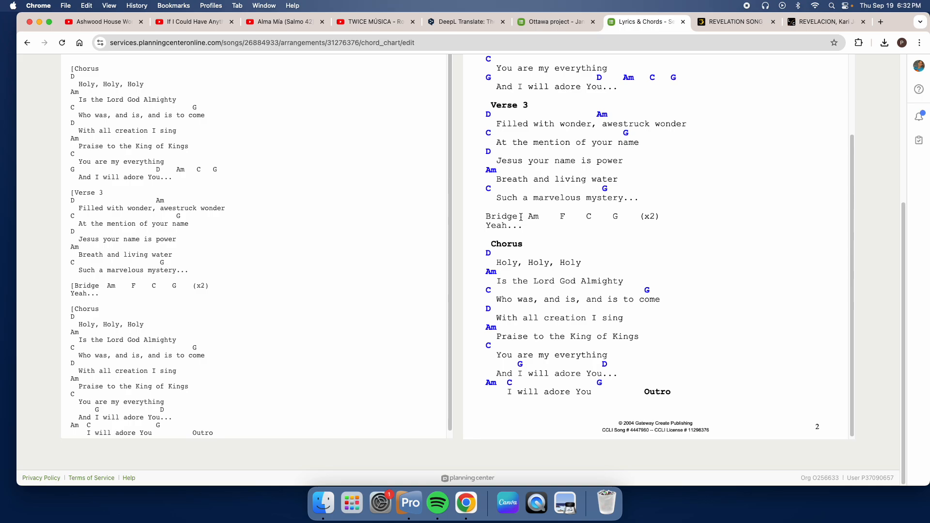
pyautogui.click(77, 286)
pyautogui.press('BackSpace')
pyautogui.scroll(-10, 570, 317)
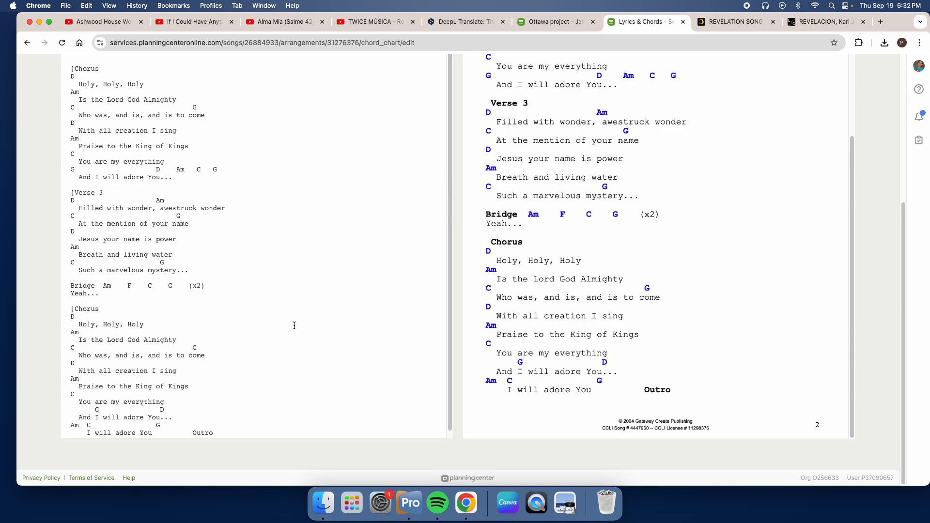
# Step: Add two more blank lines between Verse 2 and the Chorus heading after it, and check the page breaks in the preview
pyautogui.scroll(5, 359, 350)
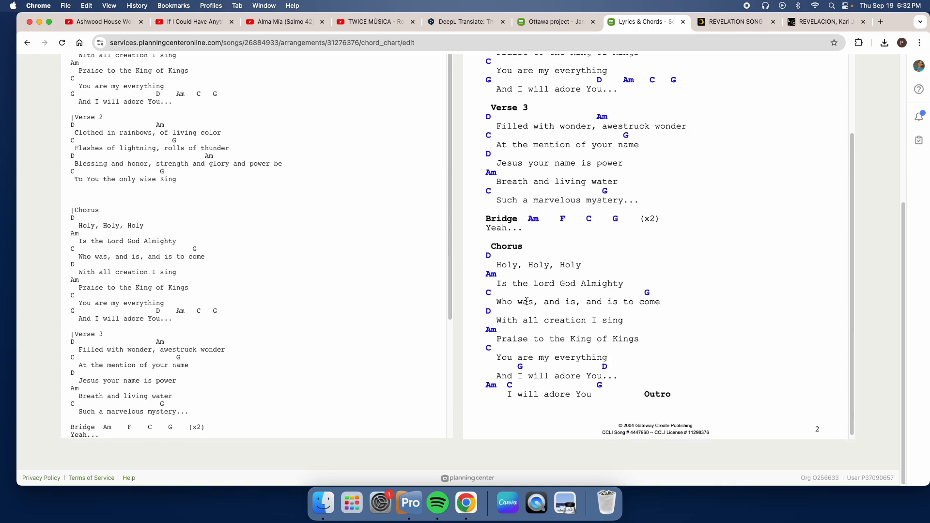
pyautogui.scroll(8, 530, 304)
pyautogui.scroll(2, 530, 304)
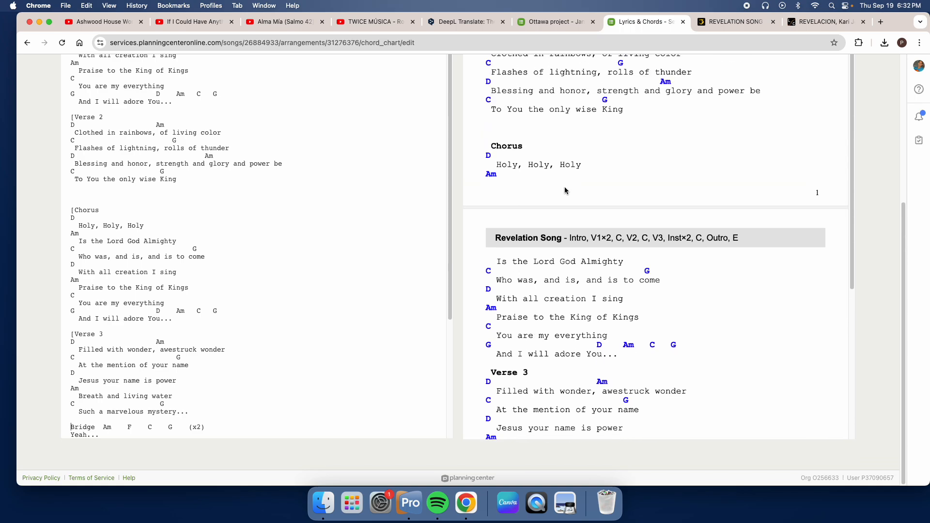
pyautogui.click(121, 192)
pyautogui.press('Return')
pyautogui.press('Return')
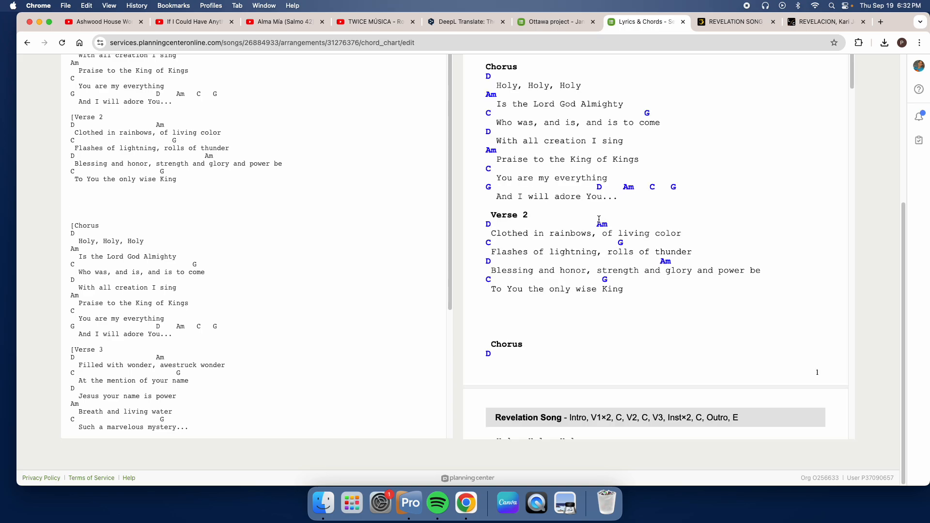
pyautogui.scroll(-10, 599, 220)
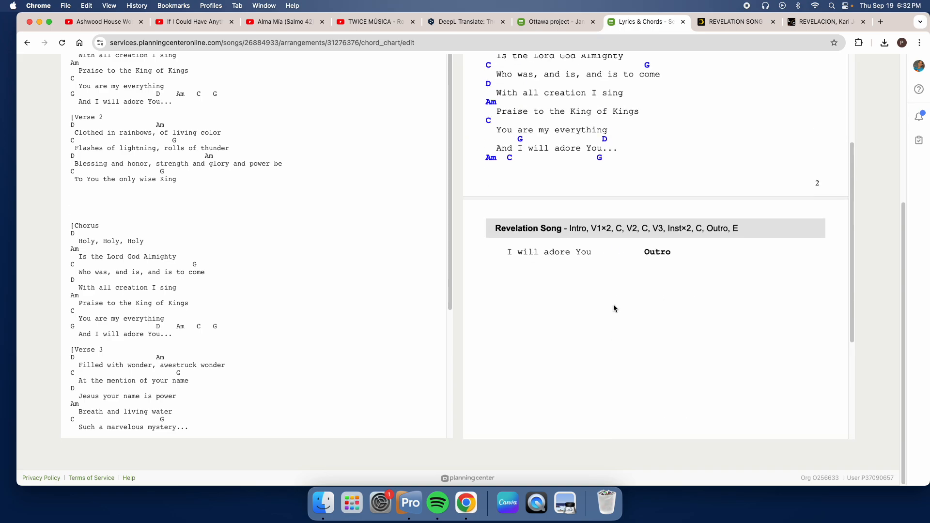
pyautogui.scroll(3, 613, 308)
pyautogui.scroll(8, 613, 305)
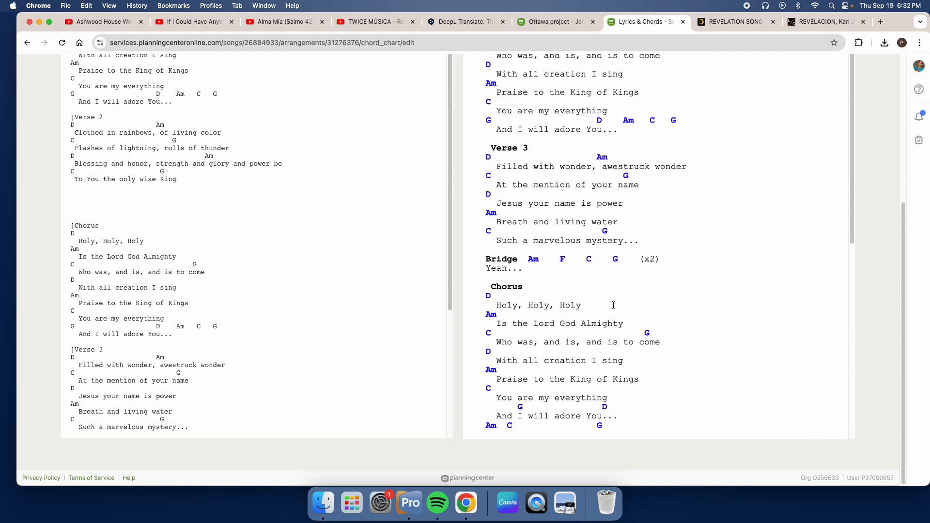
# Step: Review the chart preview around the page break between Verse 2 and the Chorus that follows it
pyautogui.scroll(4, 613, 308)
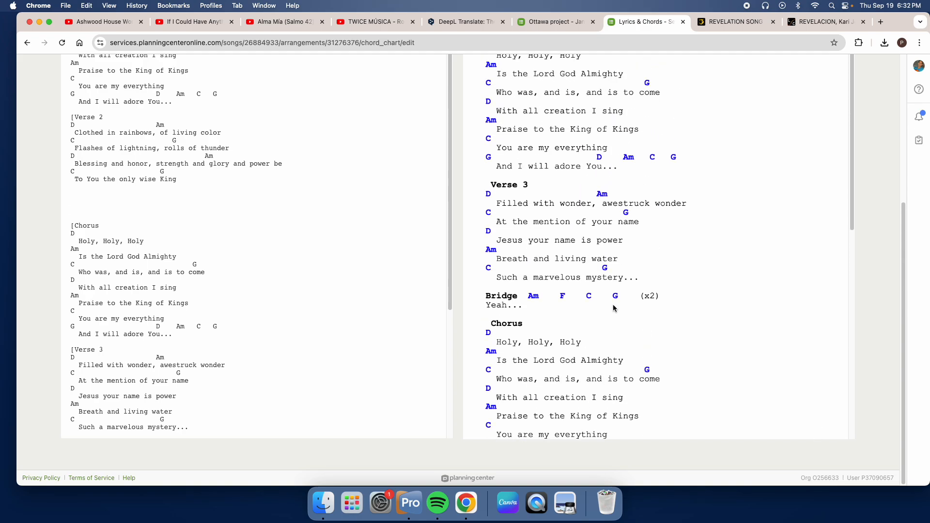
pyautogui.scroll(12, 613, 305)
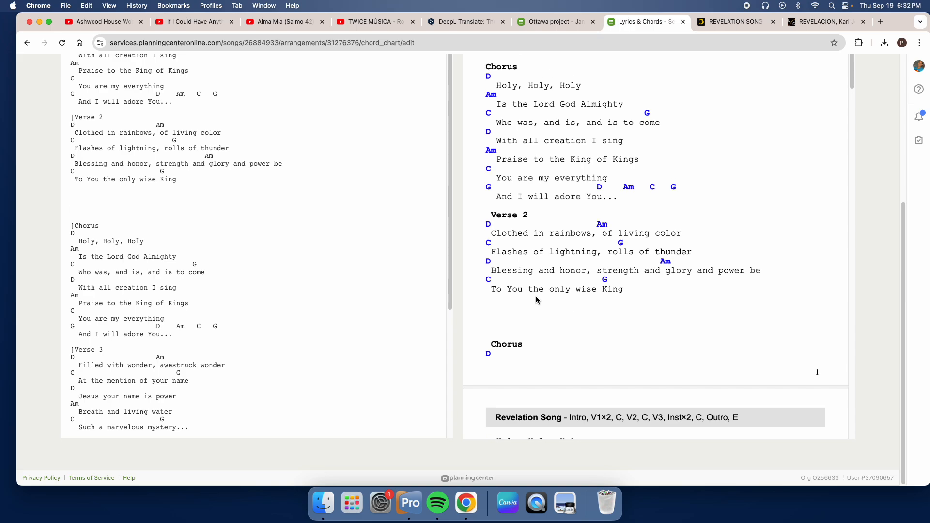
pyautogui.scroll(10, 535, 295)
pyautogui.scroll(-11, 547, 272)
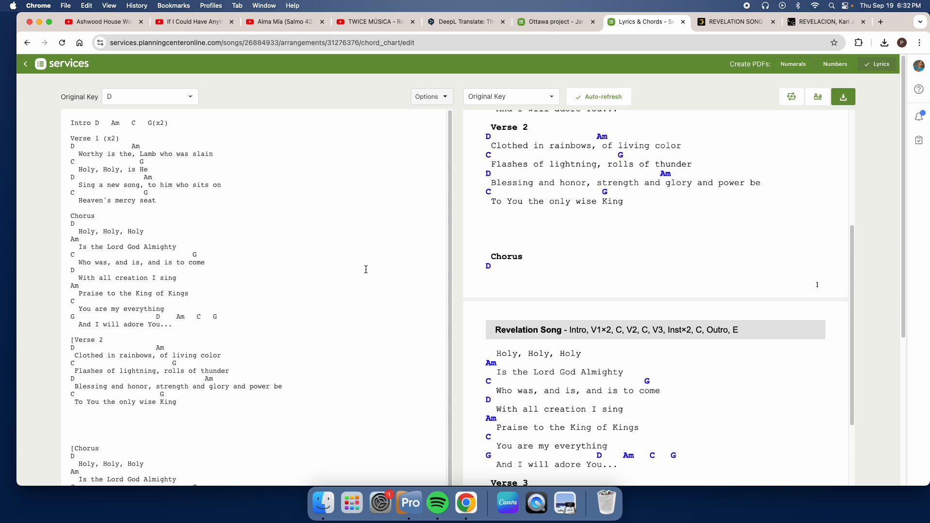
pyautogui.scroll(10, 511, 175)
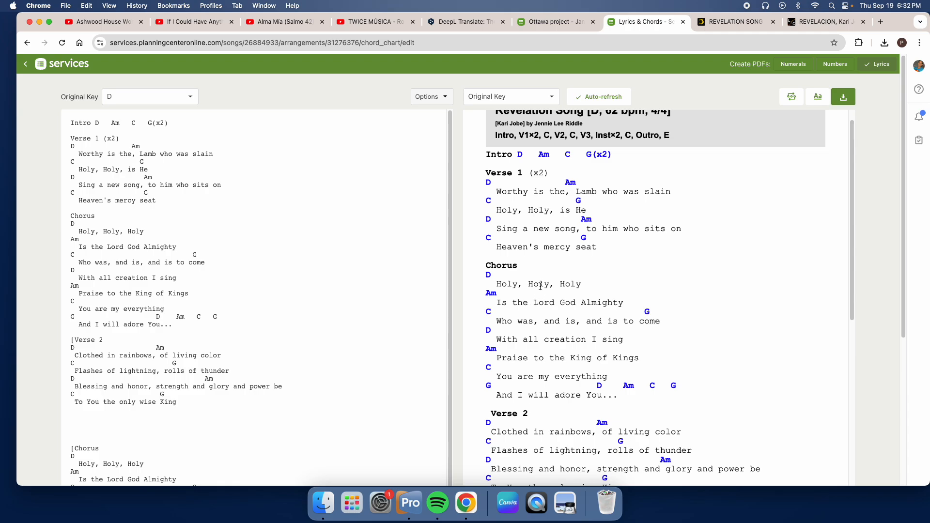
pyautogui.scroll(-5, 540, 286)
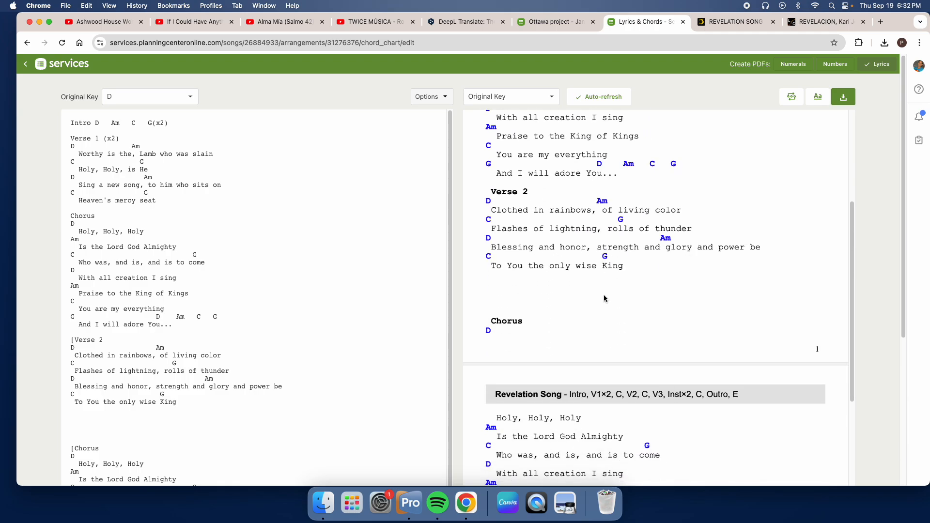
pyautogui.scroll(6, 604, 299)
pyautogui.scroll(-4, 516, 411)
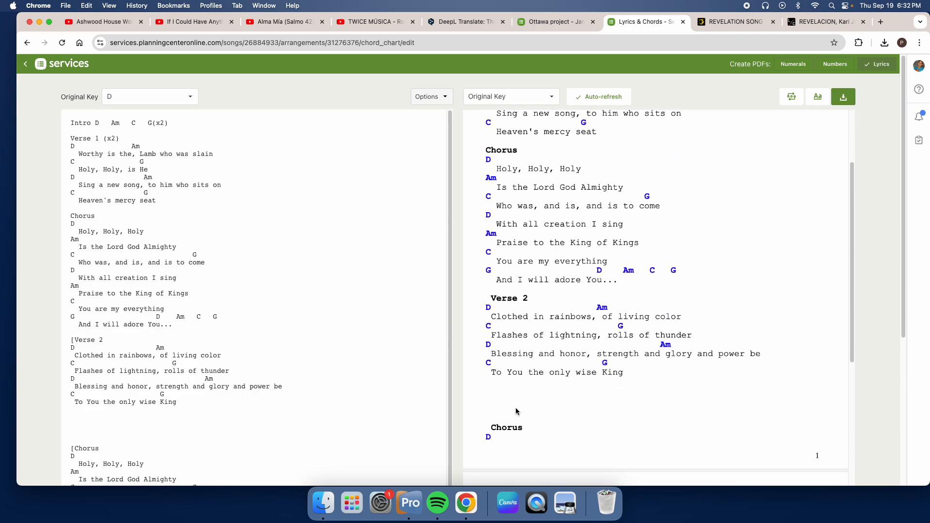
# Step: Delete the extra blank lines between Verse 2 and the following Chorus heading, keeping a single blank line
pyautogui.scroll(-1, 197, 325)
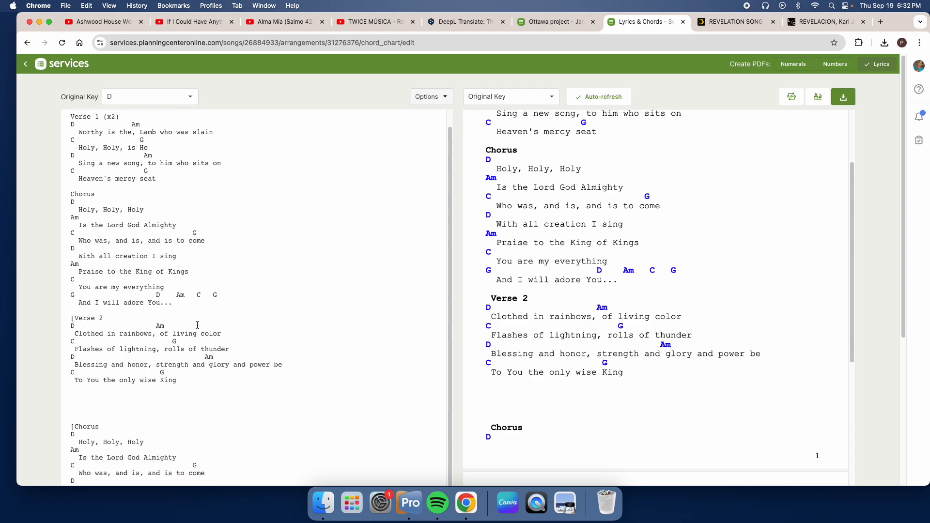
pyautogui.scroll(-4, 198, 325)
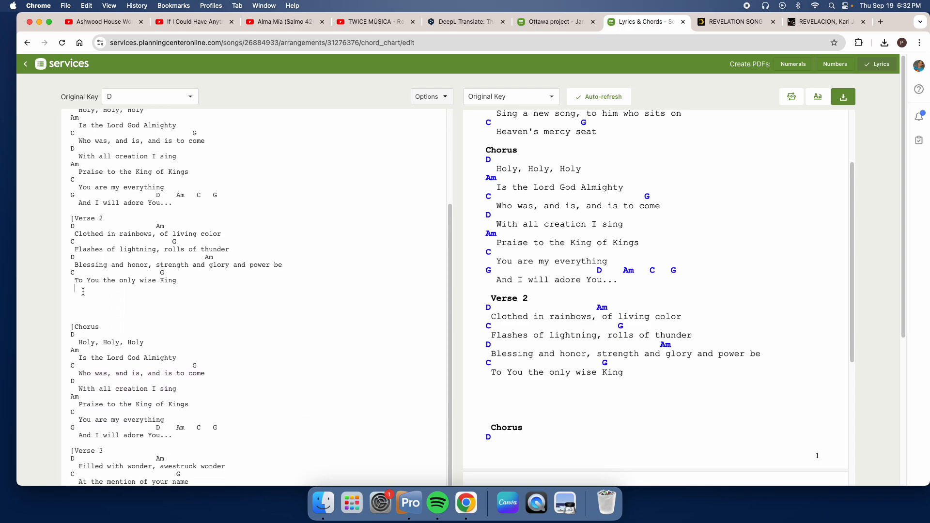
pyautogui.moveTo(83, 291); pyautogui.dragTo(115, 316)
pyautogui.press('BackSpace')
pyautogui.press('BackSpace')
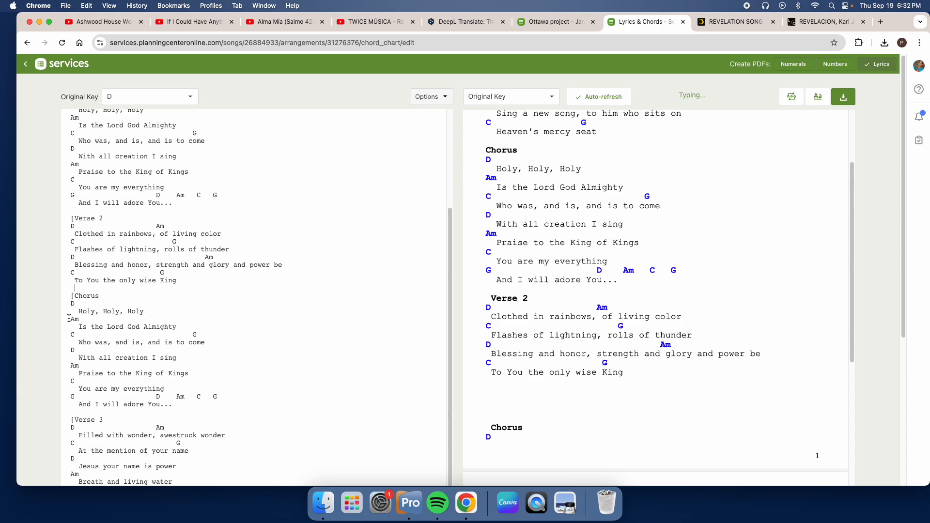
# Step: Delete the chords and lyrics of the Chorus after Verse 2 and change its heading to "... Chorus x2"
pyautogui.moveTo(71, 302); pyautogui.dragTo(199, 411)
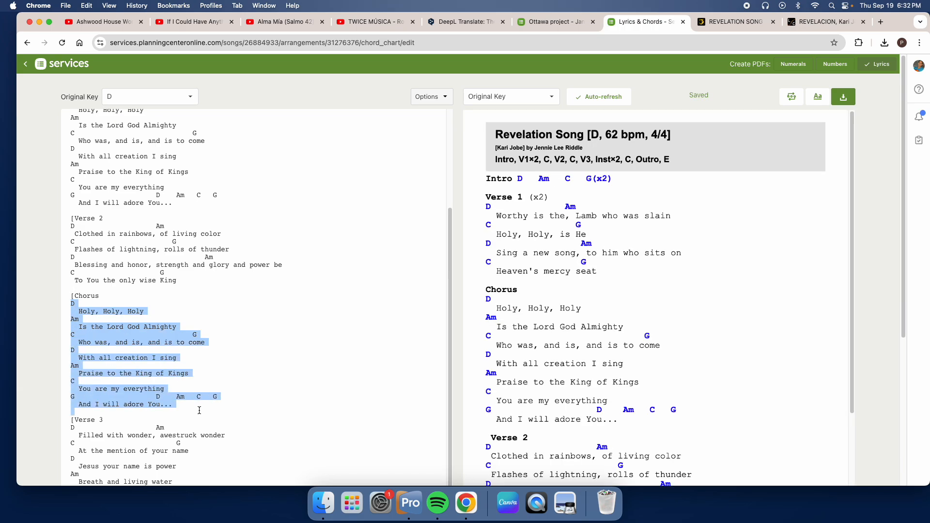
pyautogui.press('BackSpace')
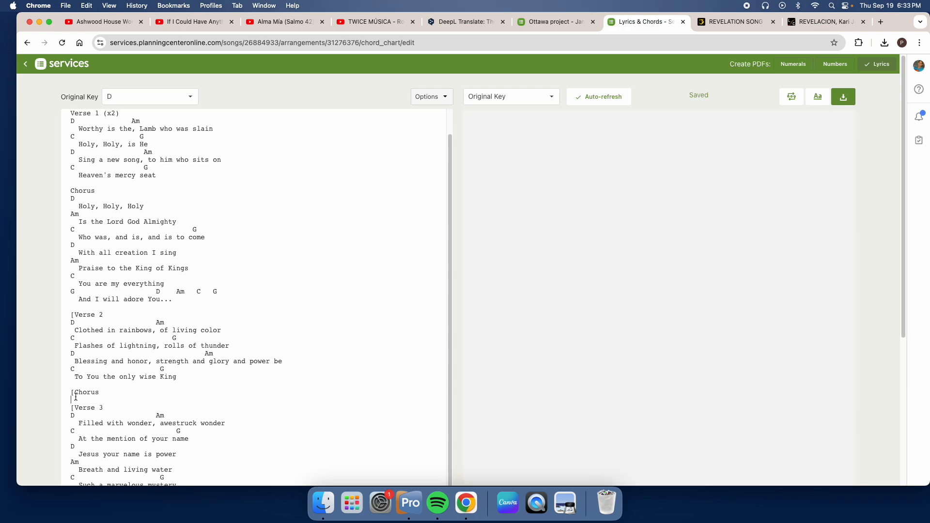
pyautogui.press('BackSpace')
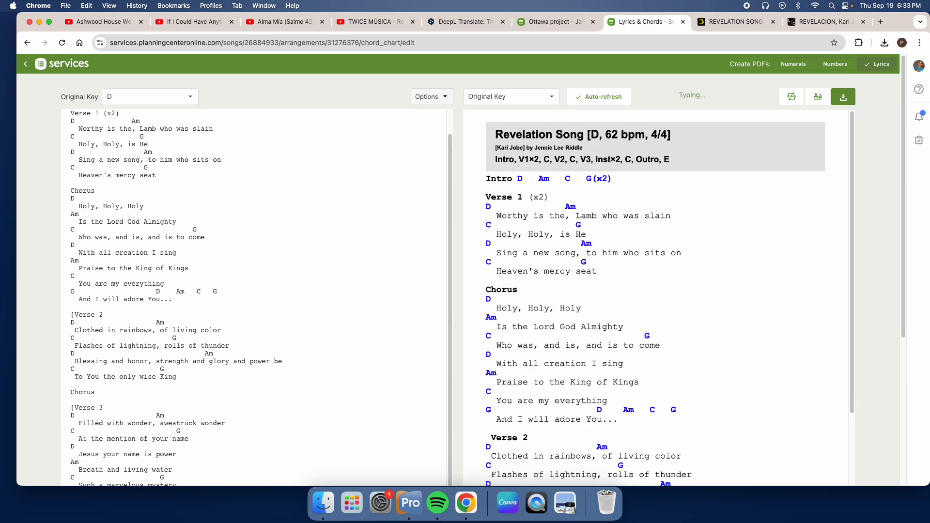
pyautogui.write('...')
pyautogui.click(214, 395)
pyautogui.scroll(-1, 637, 301)
pyautogui.scroll(-5, 609, 301)
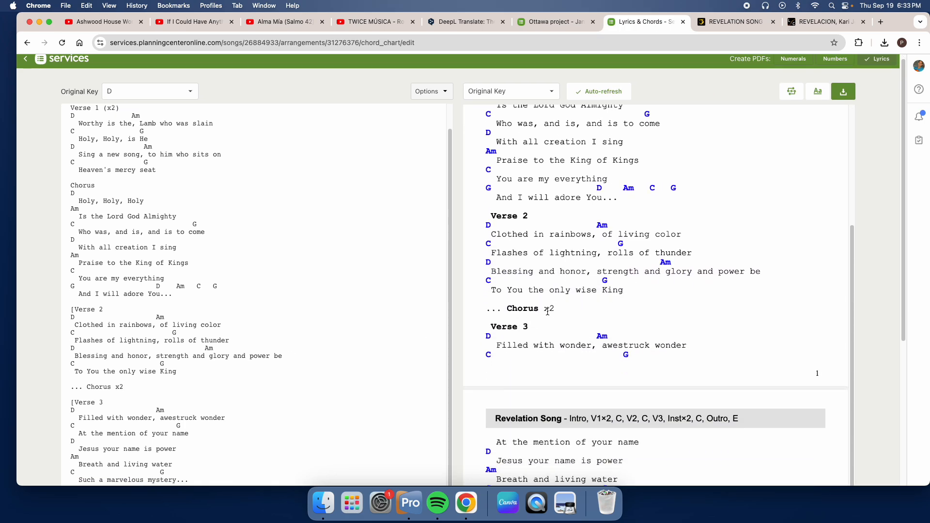
# Step: Insert four blank lines above the Verse 3 heading so the verse starts on the second page
pyautogui.scroll(2, 580, 277)
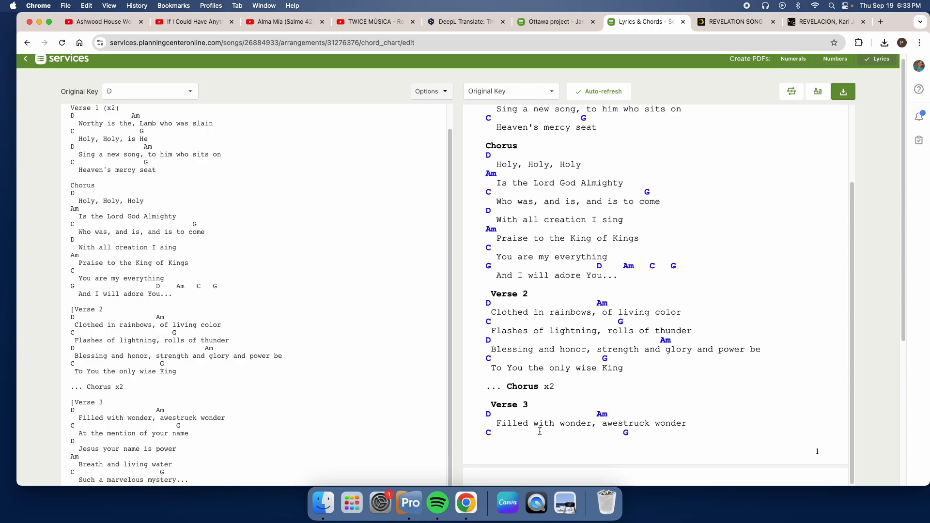
pyautogui.scroll(-3, 140, 368)
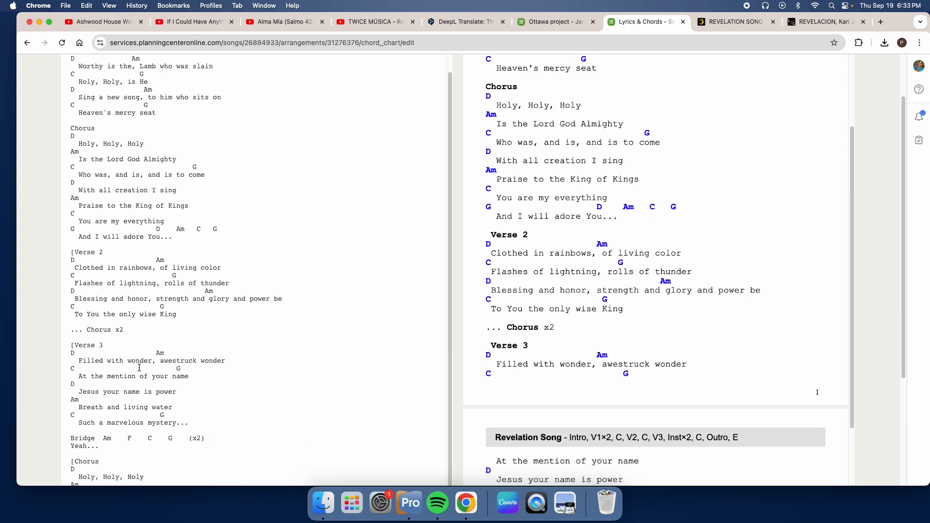
pyautogui.click(163, 328)
pyautogui.press('Return')
pyautogui.press('Return')
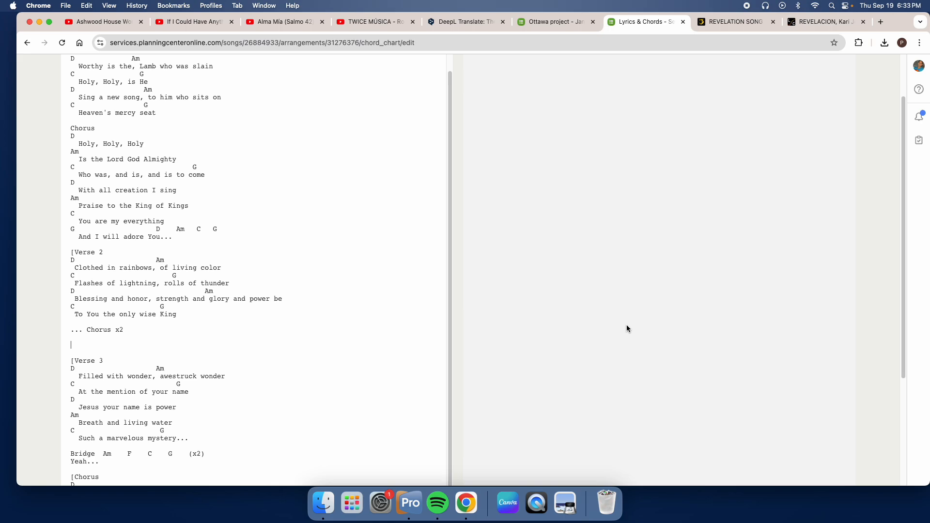
pyautogui.scroll(-3, 629, 332)
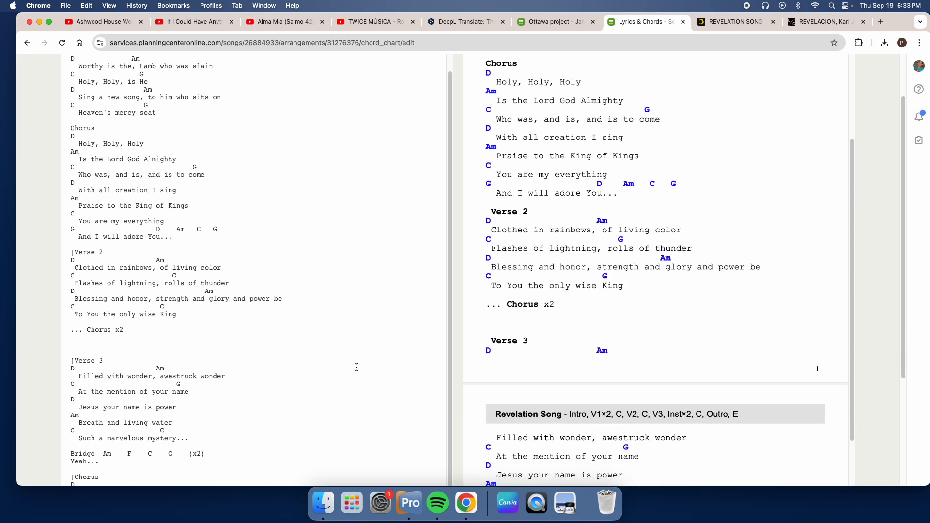
pyautogui.press('Return')
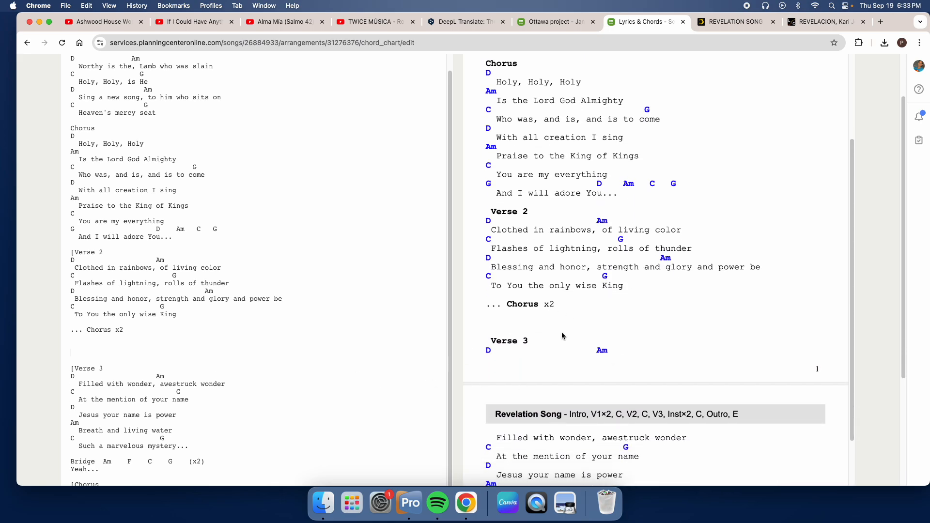
pyautogui.press('Return')
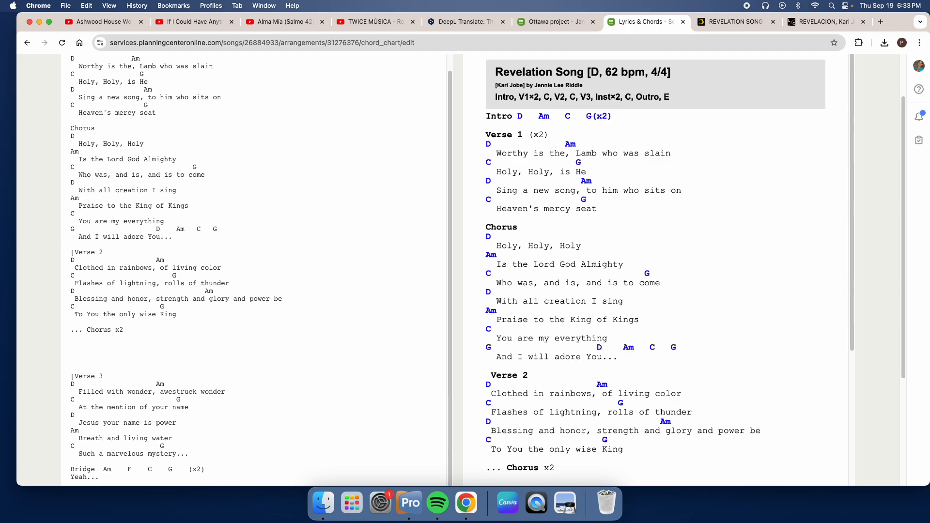
pyautogui.scroll(-1, 605, 310)
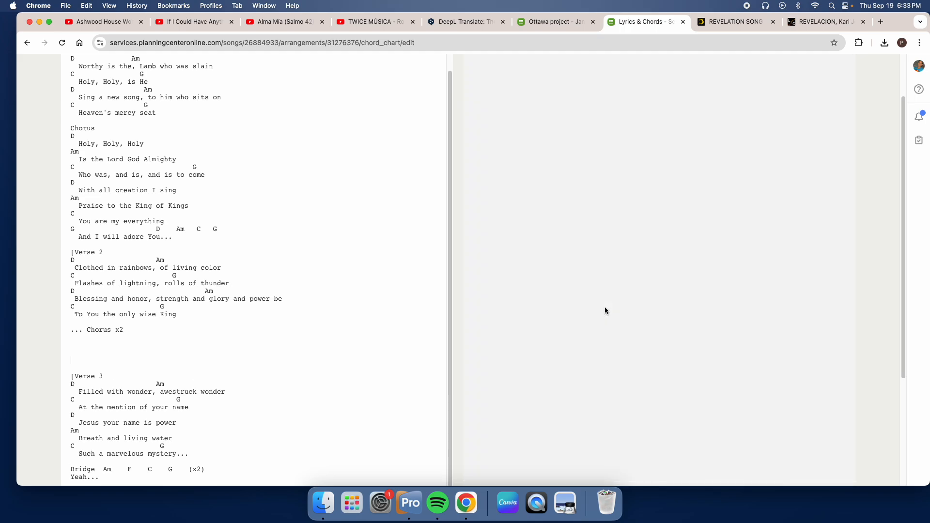
pyautogui.scroll(-1, 605, 311)
# Step: Remove the "x2" from the shortened Chorus line after Verse 2 so it reads "... Chorus"
pyautogui.scroll(2, 604, 310)
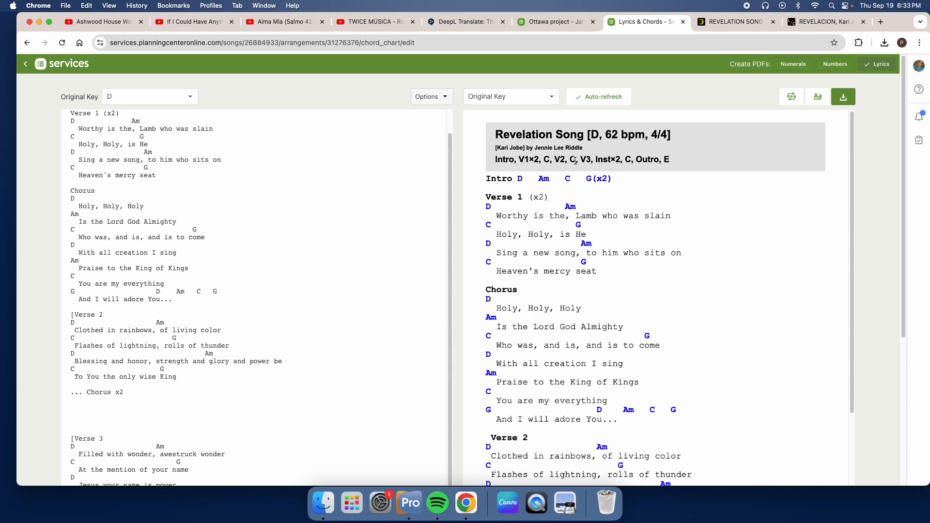
pyautogui.scroll(-1, 491, 191)
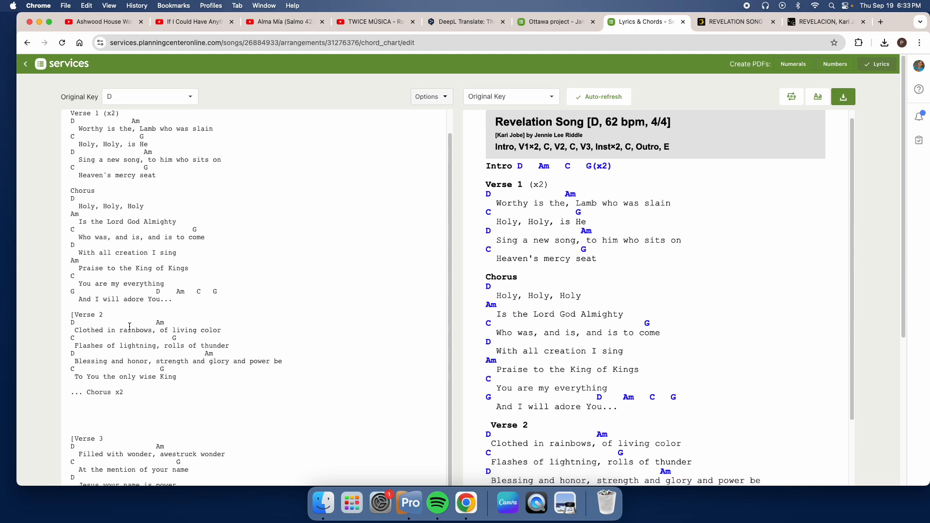
pyautogui.click(123, 393)
pyautogui.press('BackSpace')
pyautogui.scroll(-3, 577, 339)
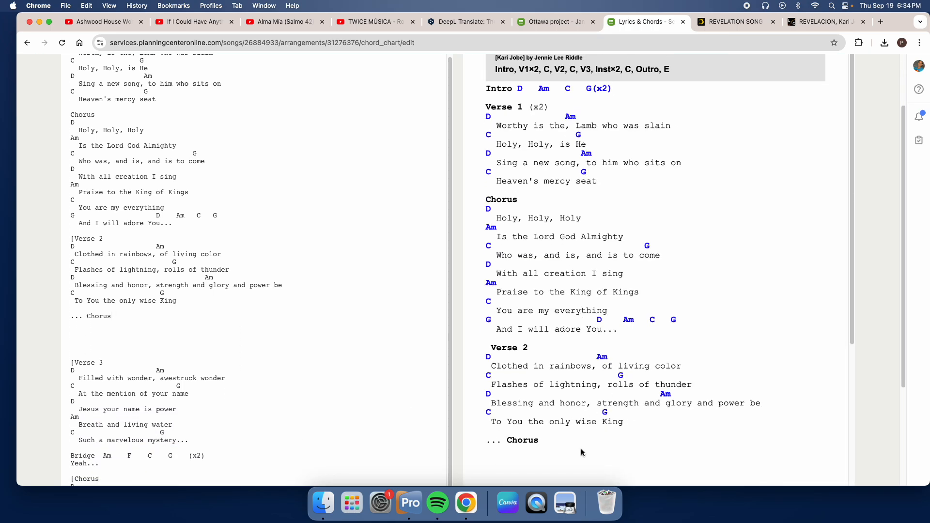
# Step: Review both pages of the chart preview, following the song order from Verse 1 to the final Chorus
pyautogui.scroll(-2, 583, 453)
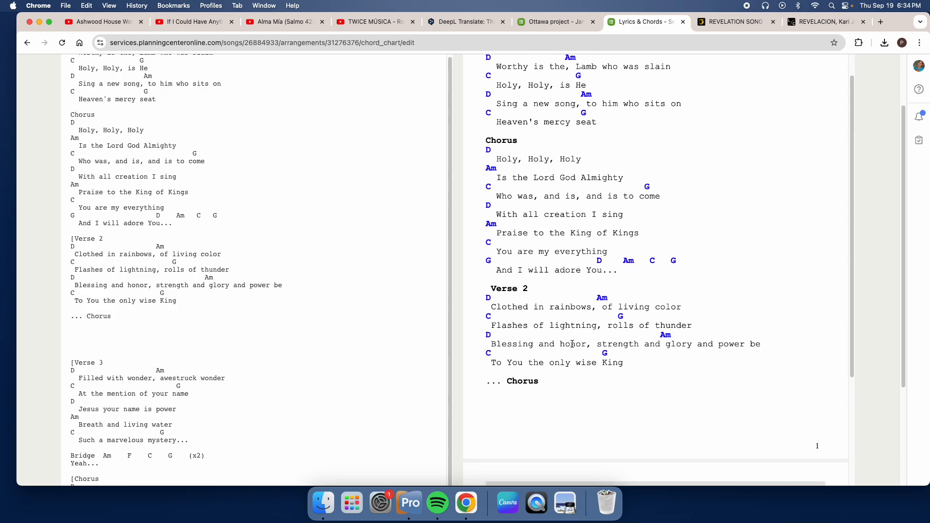
pyautogui.scroll(3, 564, 354)
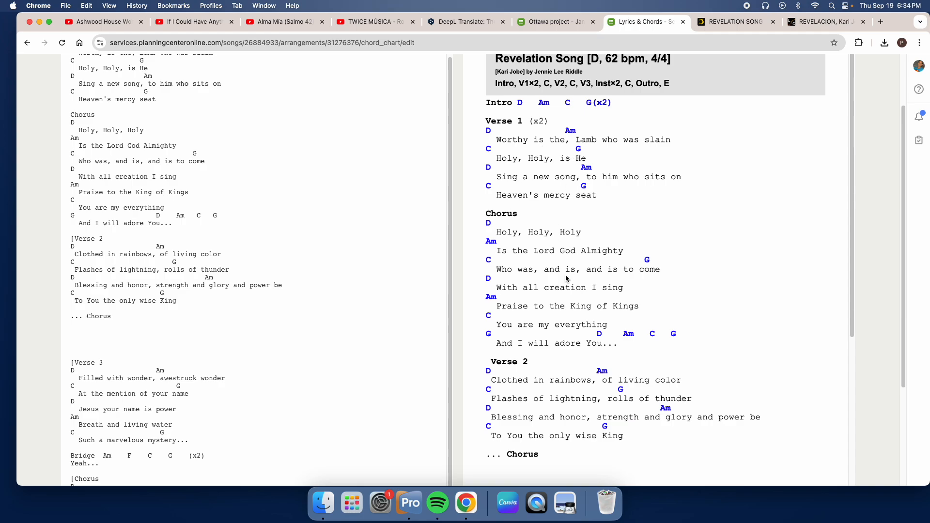
pyautogui.scroll(-2, 567, 284)
pyautogui.scroll(-5, 538, 328)
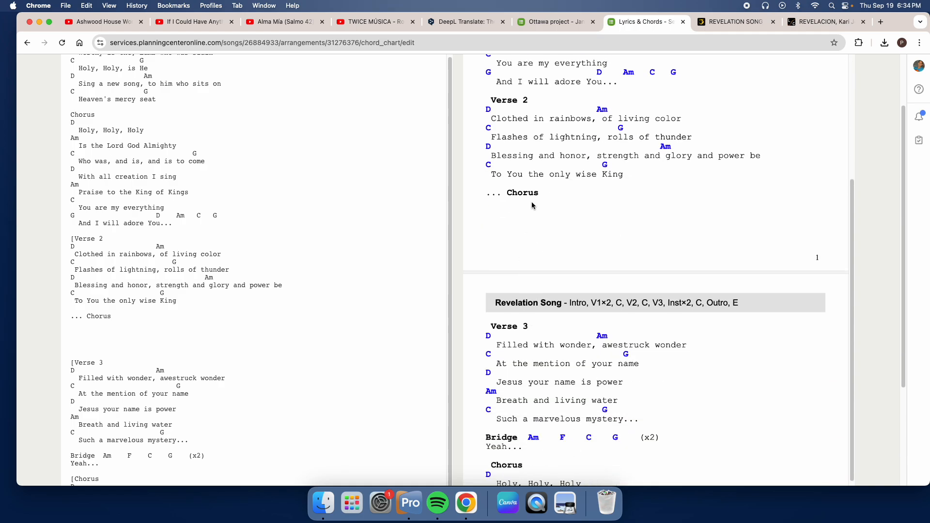
pyautogui.scroll(6, 531, 202)
pyautogui.scroll(-15, 519, 246)
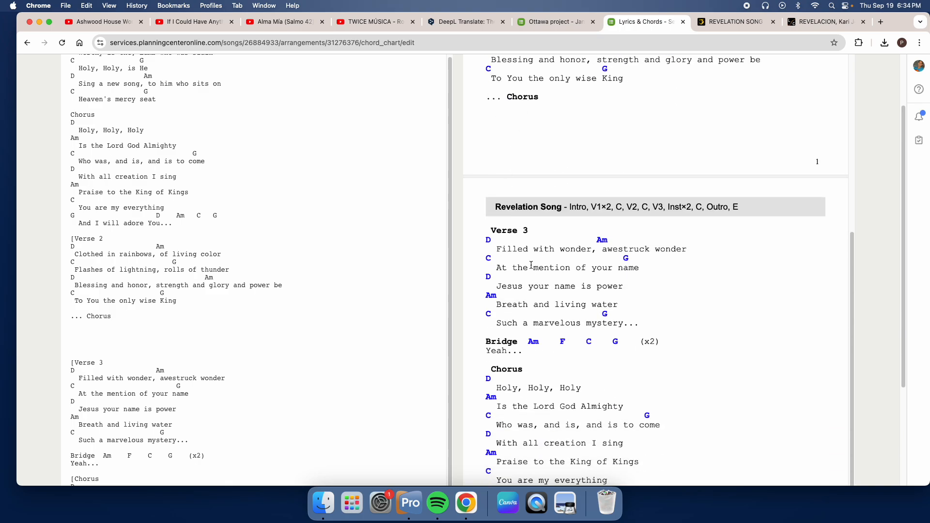
pyautogui.scroll(-1, 523, 251)
pyautogui.scroll(-4, 615, 236)
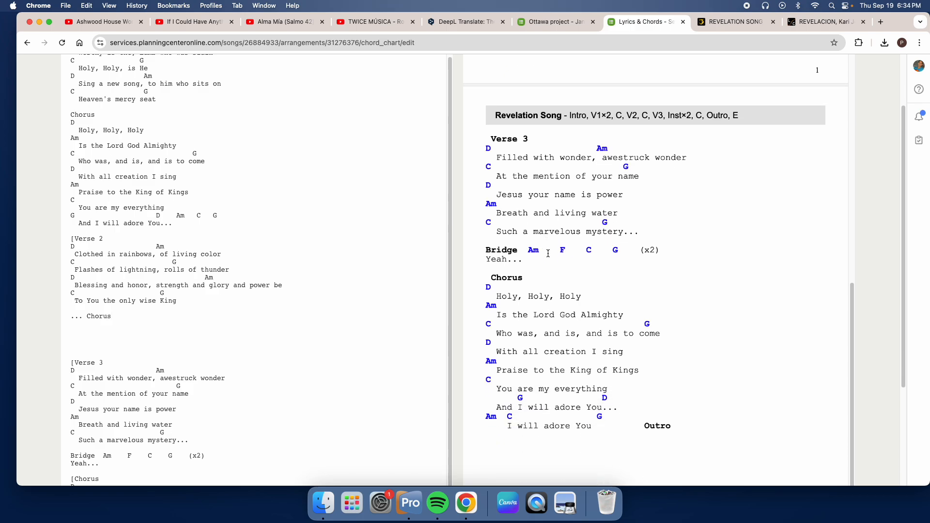
pyautogui.scroll(-1, 595, 254)
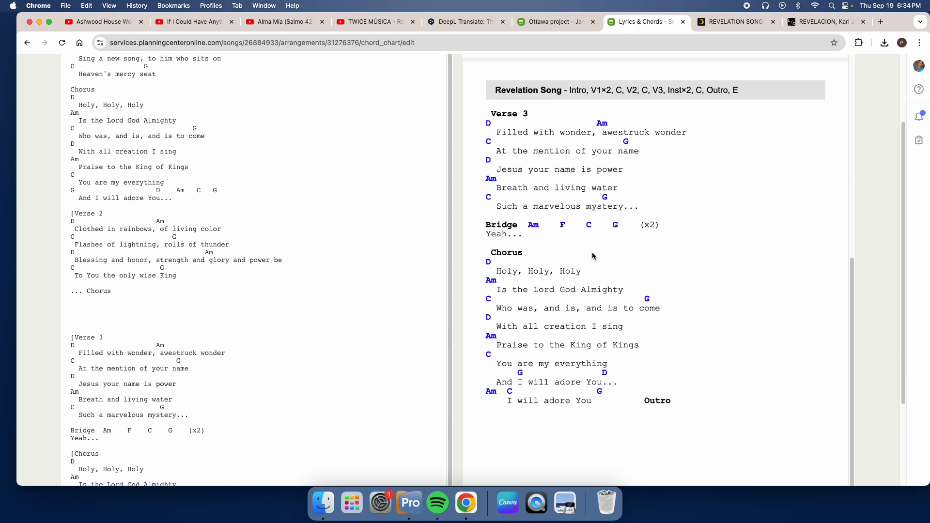
# Step: Delete the chords and lyrics under the final Chorus heading, including the Outro text, and check the layout in the preview
pyautogui.scroll(-3, 548, 293)
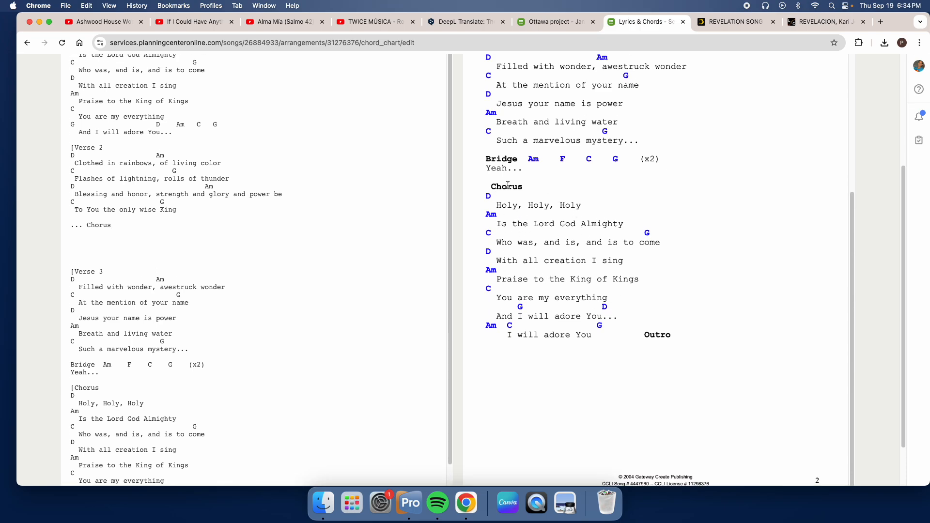
pyautogui.scroll(-5, 99, 384)
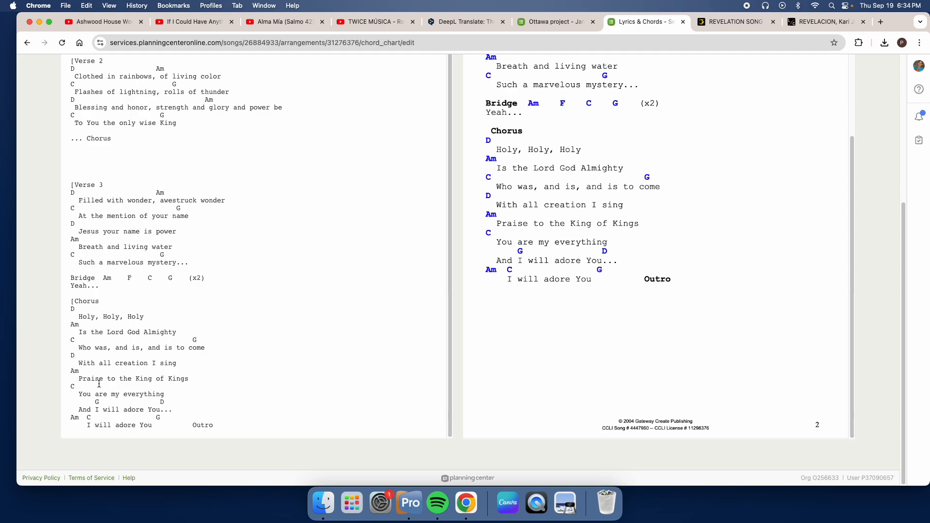
pyautogui.moveTo(70, 311); pyautogui.dragTo(263, 422)
pyautogui.press('BackSpace')
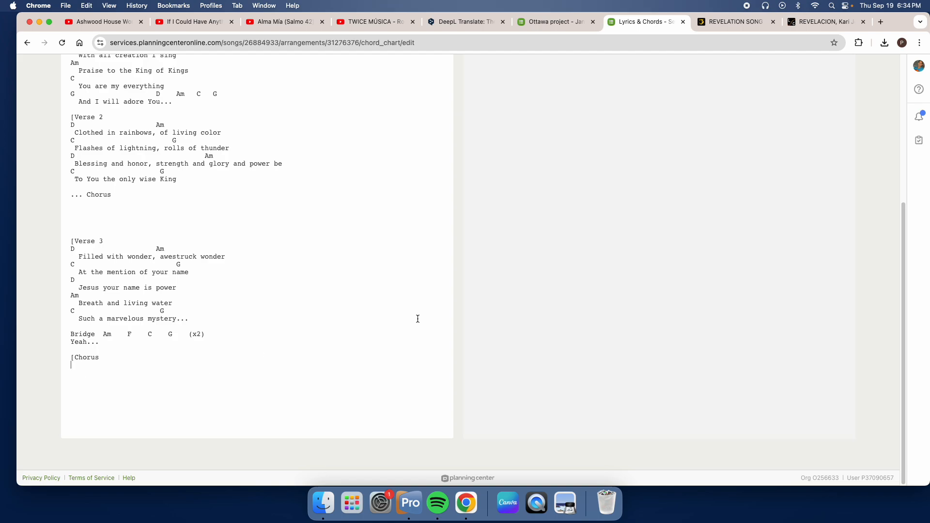
pyautogui.scroll(-10, 556, 280)
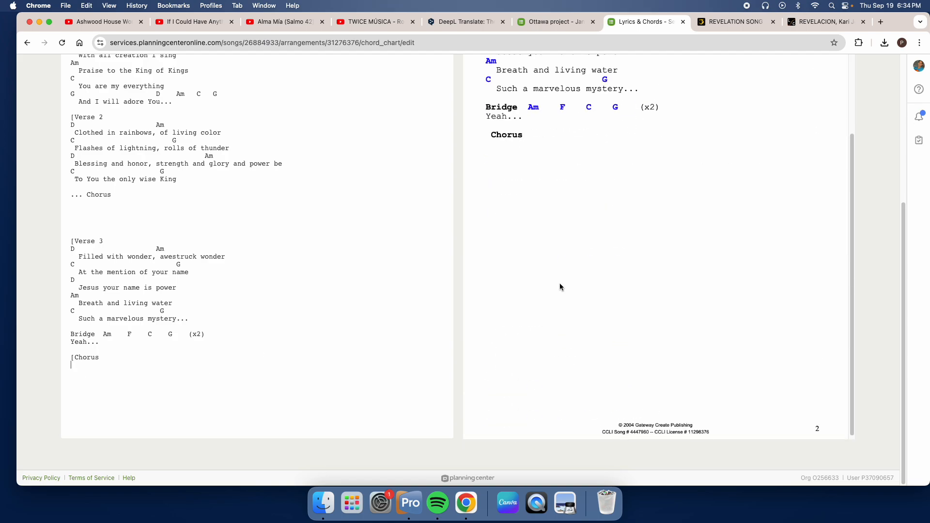
pyautogui.scroll(3, 513, 247)
pyautogui.scroll(6, 515, 297)
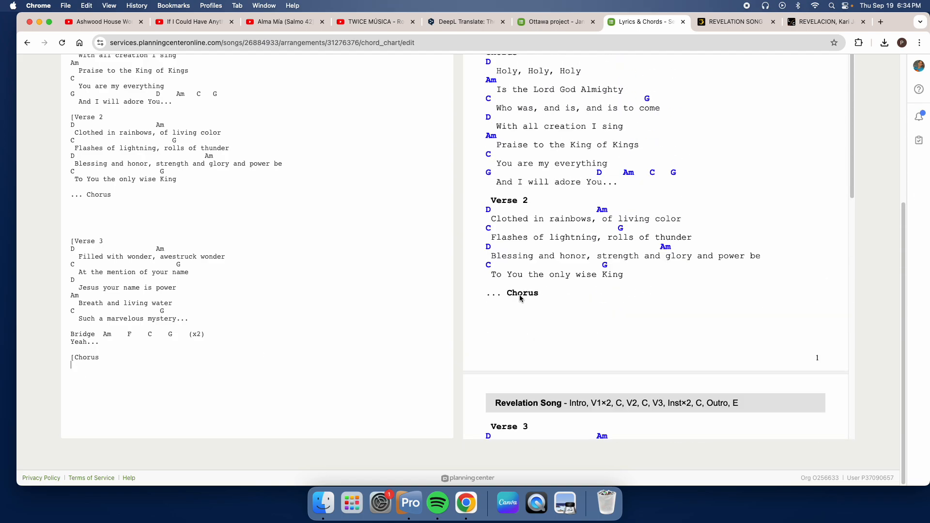
pyautogui.scroll(-9, 535, 267)
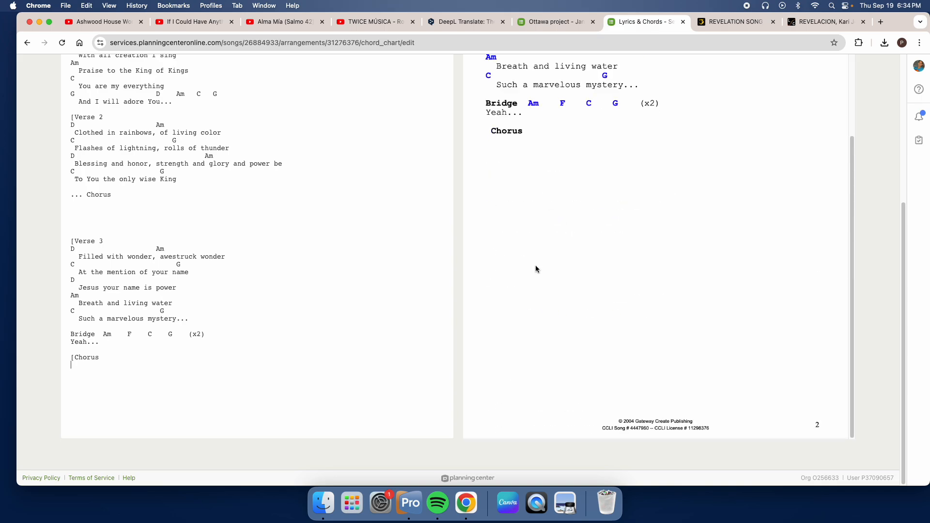
# Step: Undo the deletion of the final Chorus text, restoring its chords, lyrics and Outro, and check it in the preview
pyautogui.press('super+z')
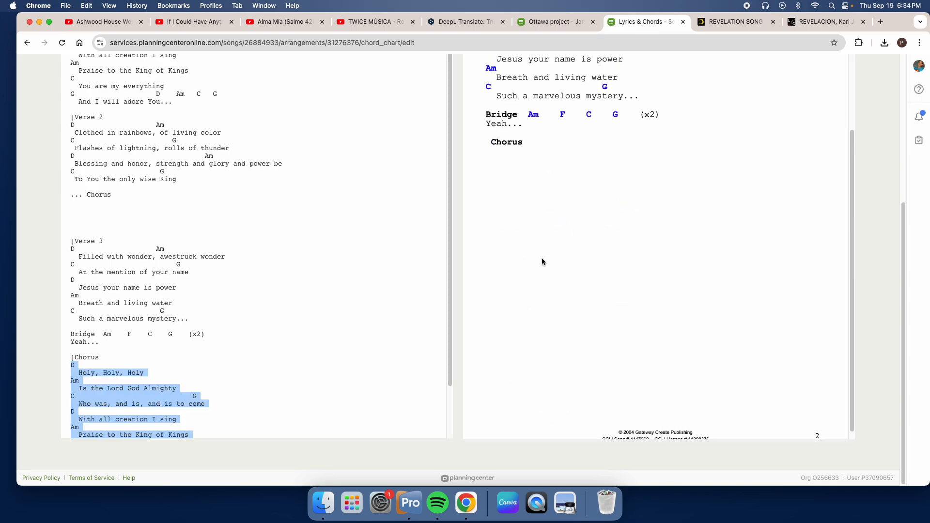
pyautogui.click(258, 299)
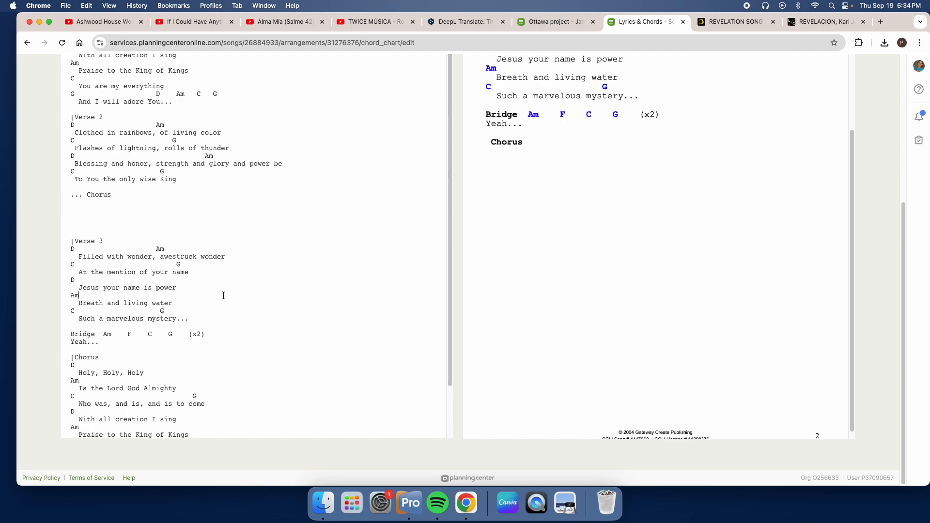
pyautogui.scroll(-3, 243, 315)
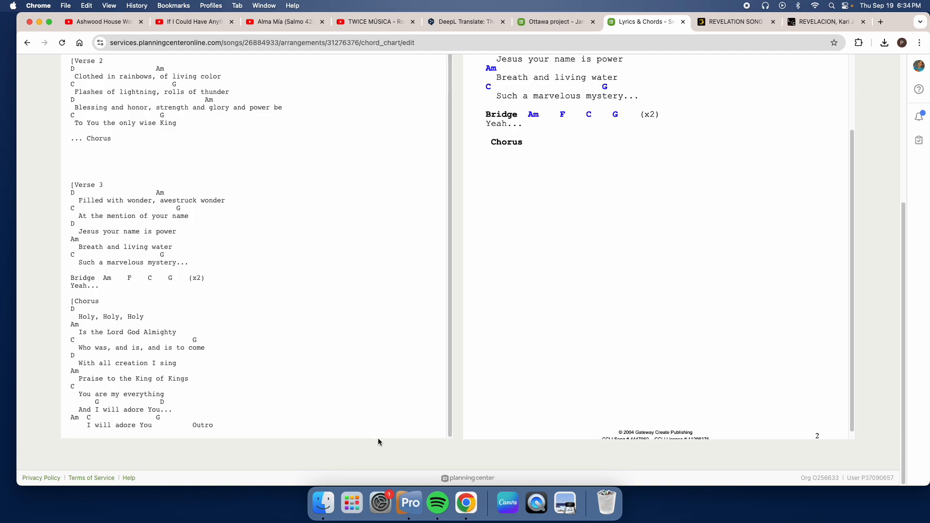
pyautogui.scroll(-10, 552, 324)
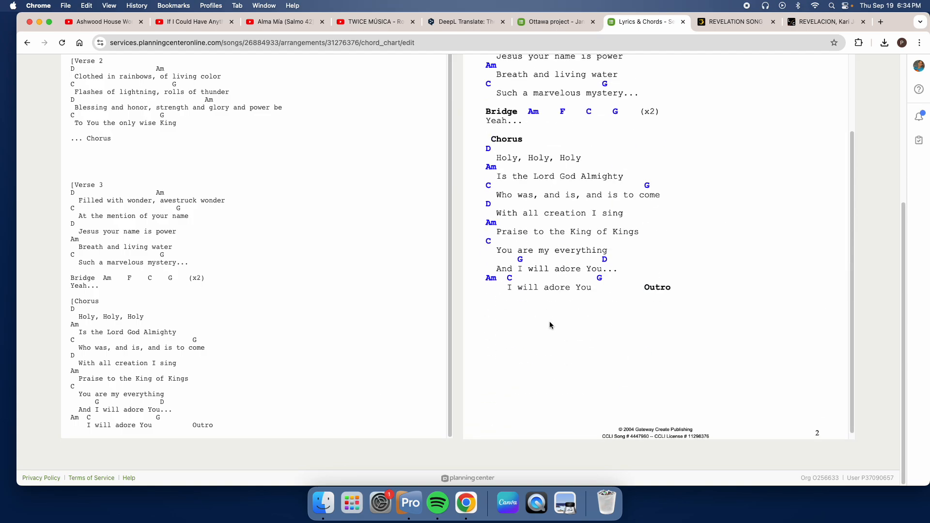
pyautogui.scroll(10, 711, 327)
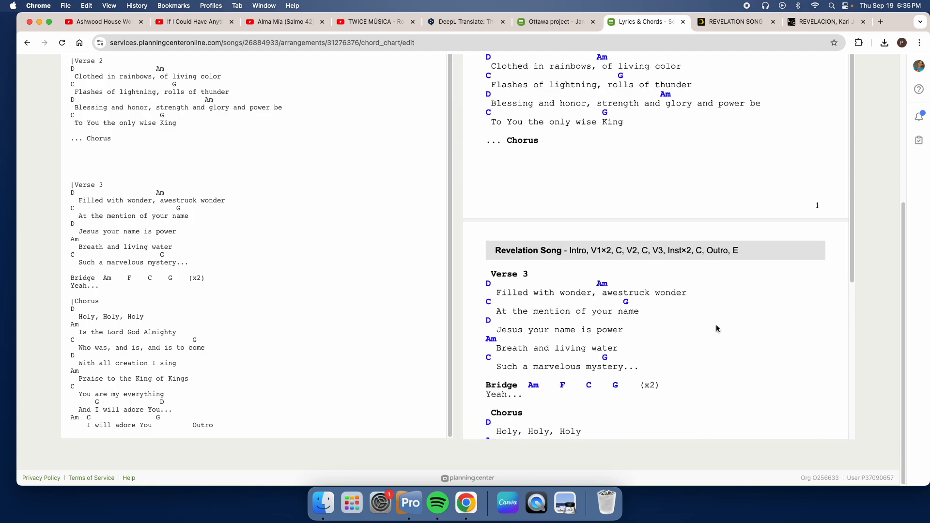
# Step: Review the chart text and both preview pages from the Intro to the final Chorus
pyautogui.scroll(10, 690, 324)
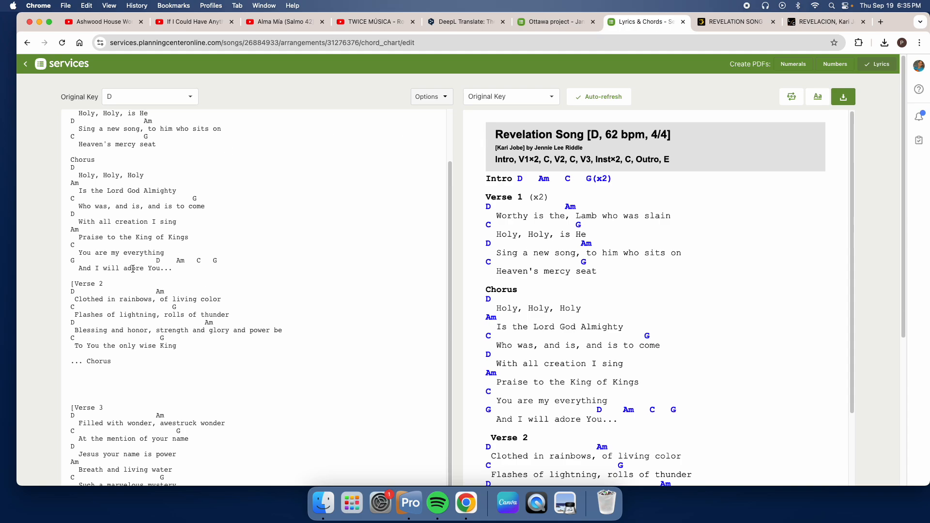
pyautogui.scroll(3, 371, 246)
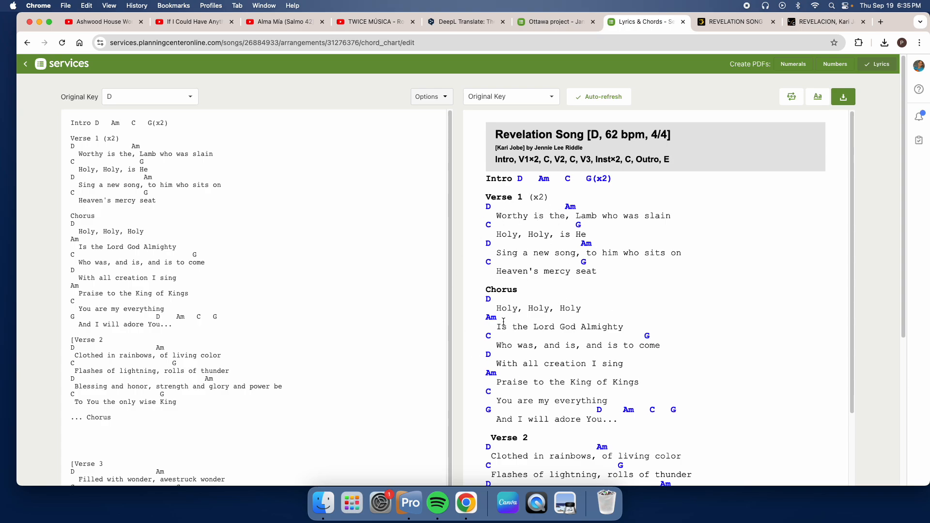
pyautogui.scroll(-8, 585, 307)
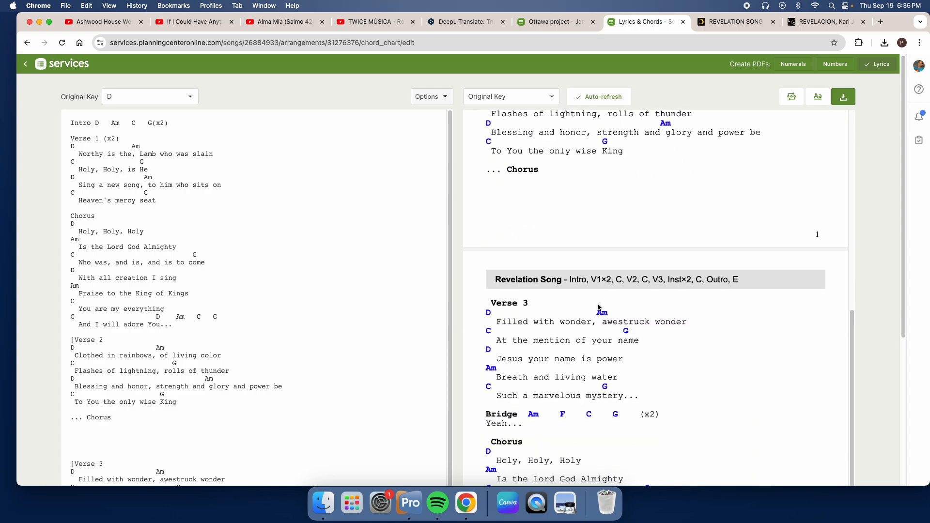
pyautogui.scroll(8, 612, 303)
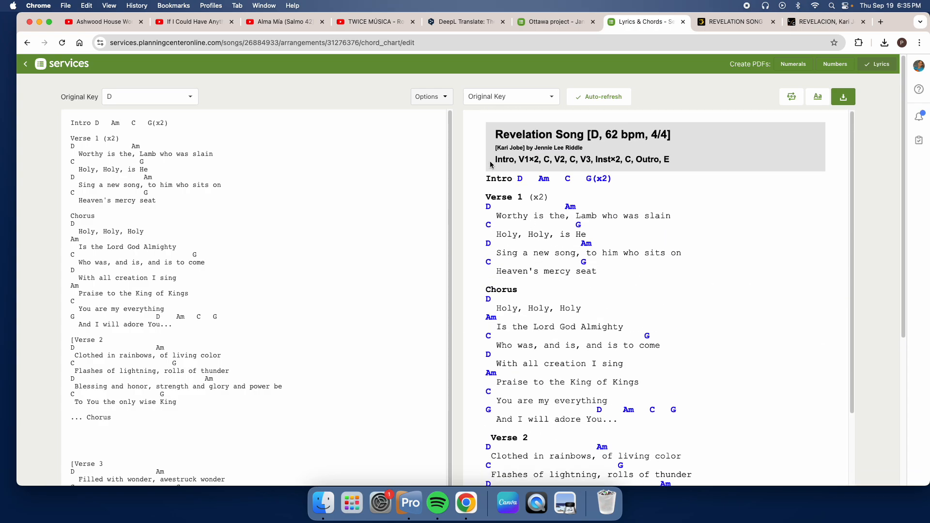
pyautogui.scroll(-7, 595, 285)
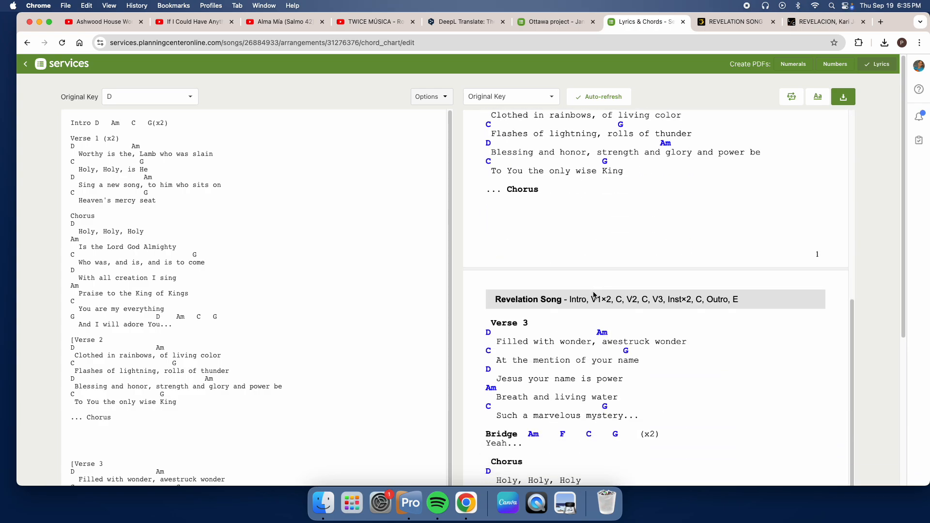
pyautogui.scroll(-10, 576, 335)
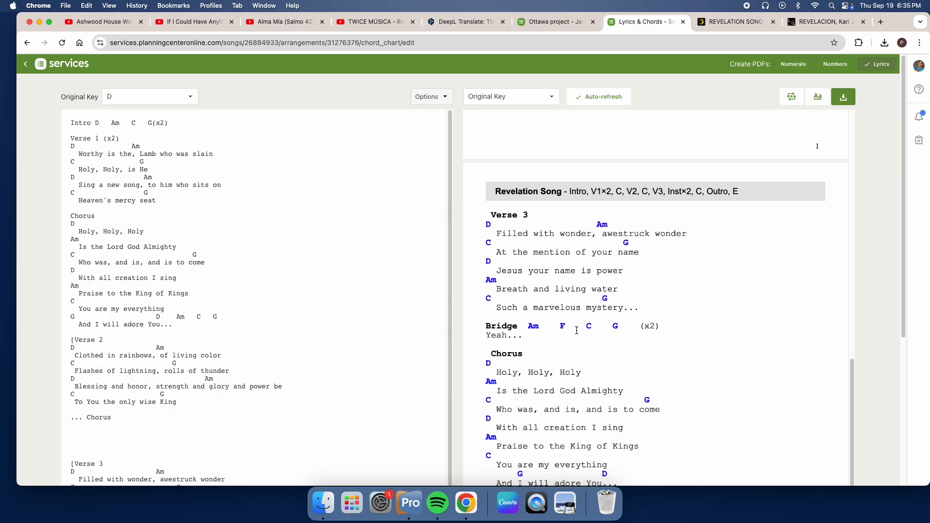
pyautogui.scroll(15, 576, 333)
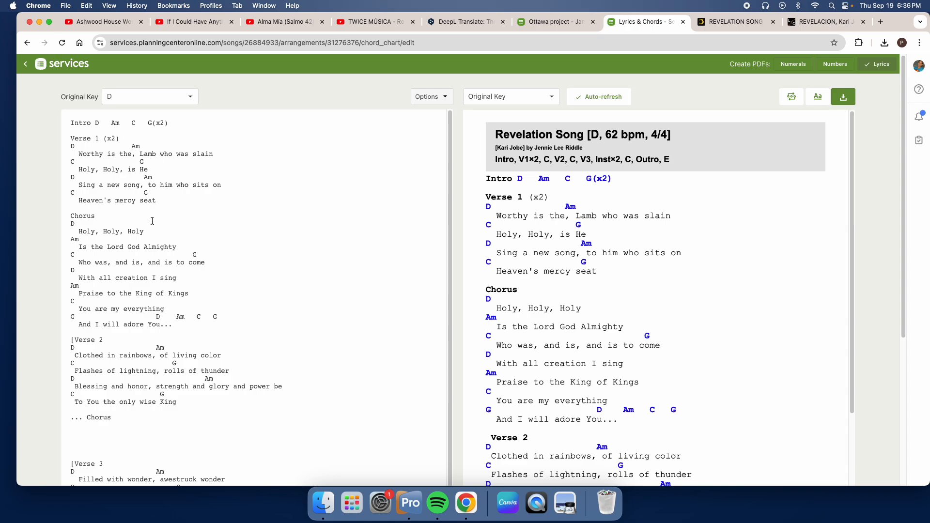
# Step: Set the chart's original key to G and compare the preview's header with the chords across the song
pyautogui.click(191, 97)
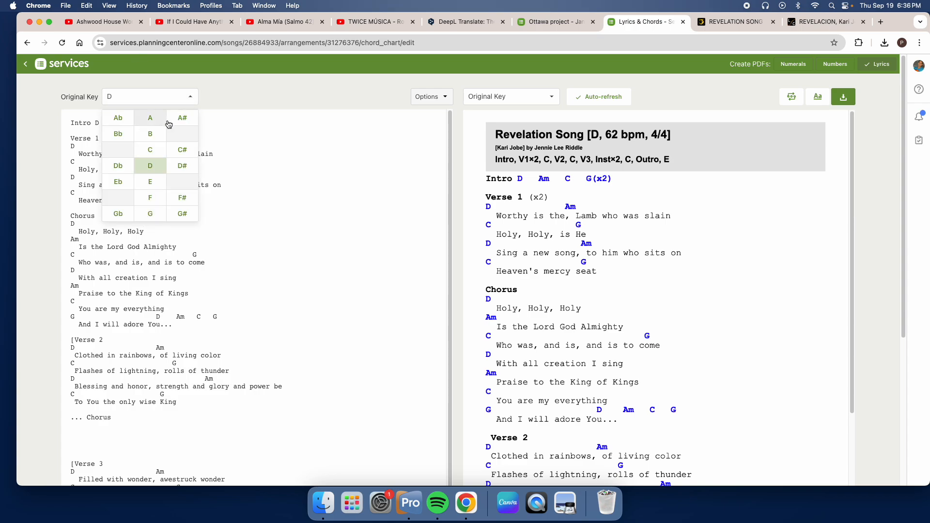
pyautogui.click(155, 220)
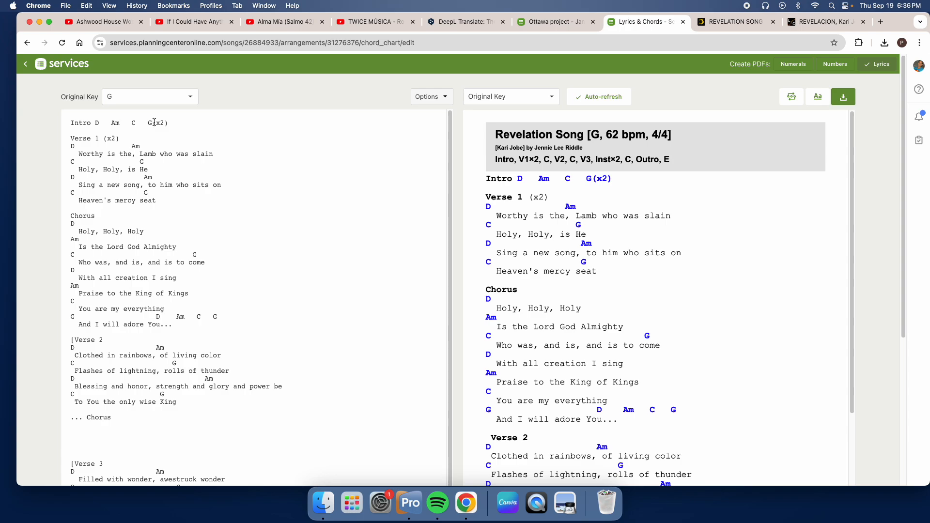
pyautogui.moveTo(154, 122); pyautogui.dragTo(97, 123)
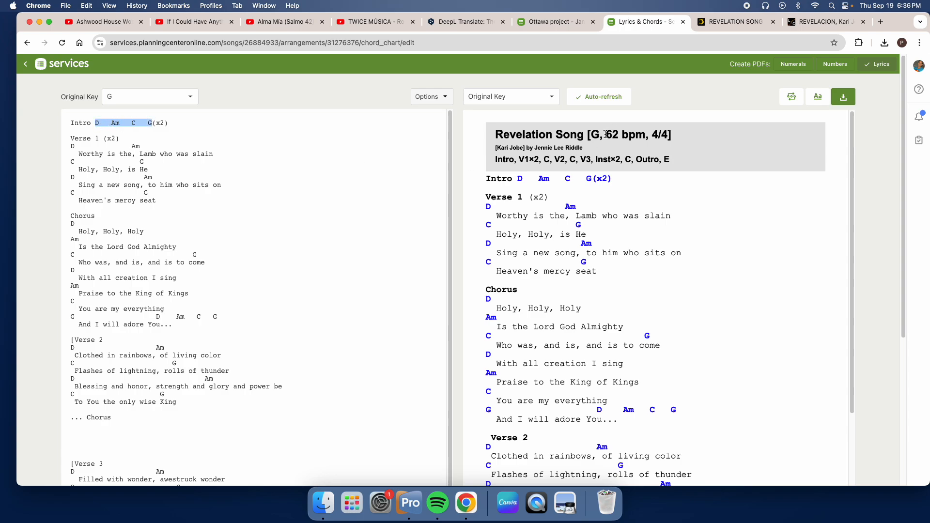
pyautogui.moveTo(605, 135); pyautogui.dragTo(589, 141)
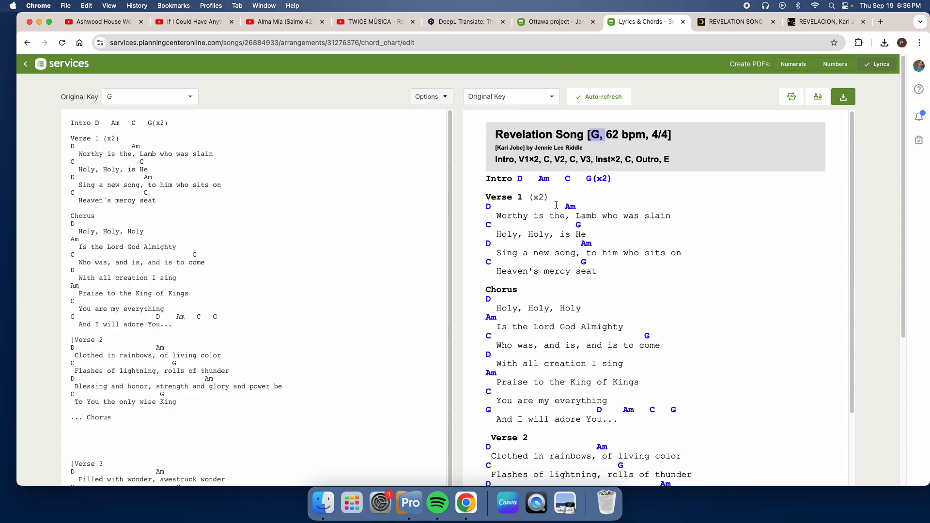
pyautogui.scroll(-4, 566, 230)
pyautogui.scroll(-1, 566, 230)
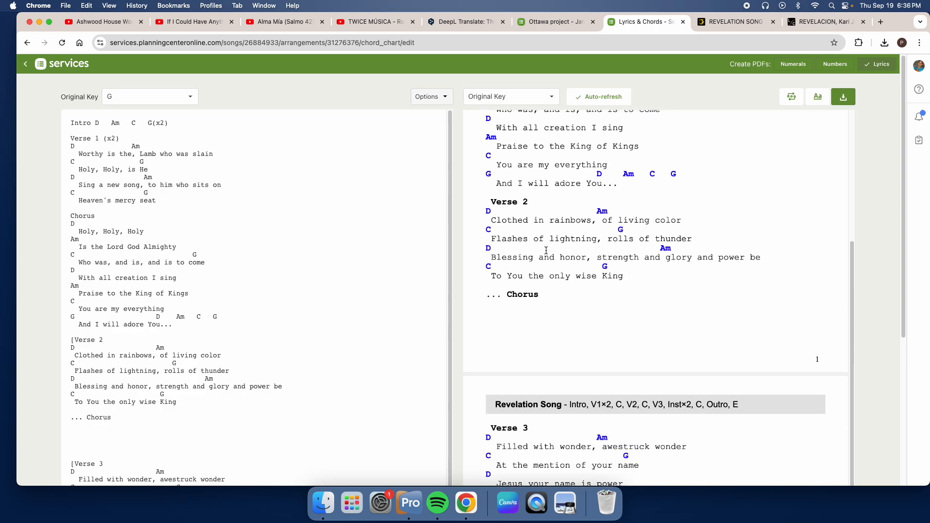
pyautogui.scroll(3, 586, 258)
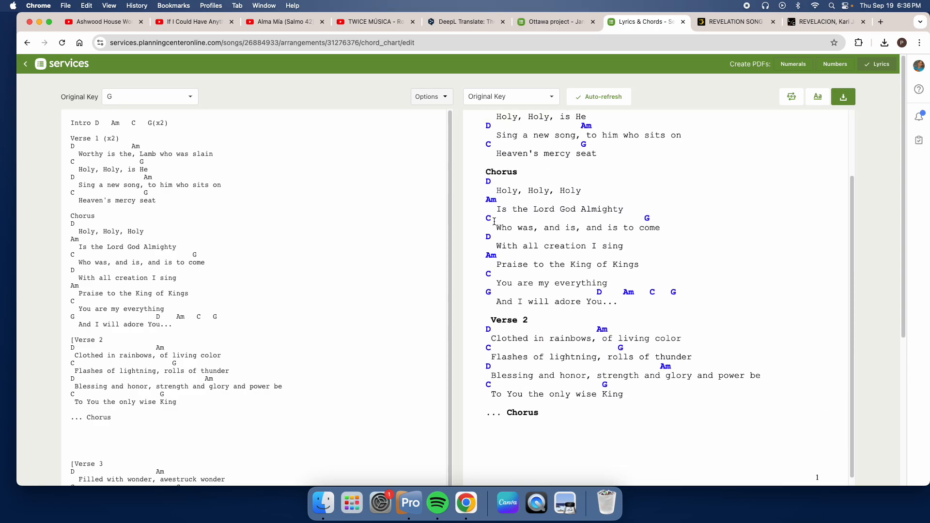
pyautogui.scroll(3, 596, 168)
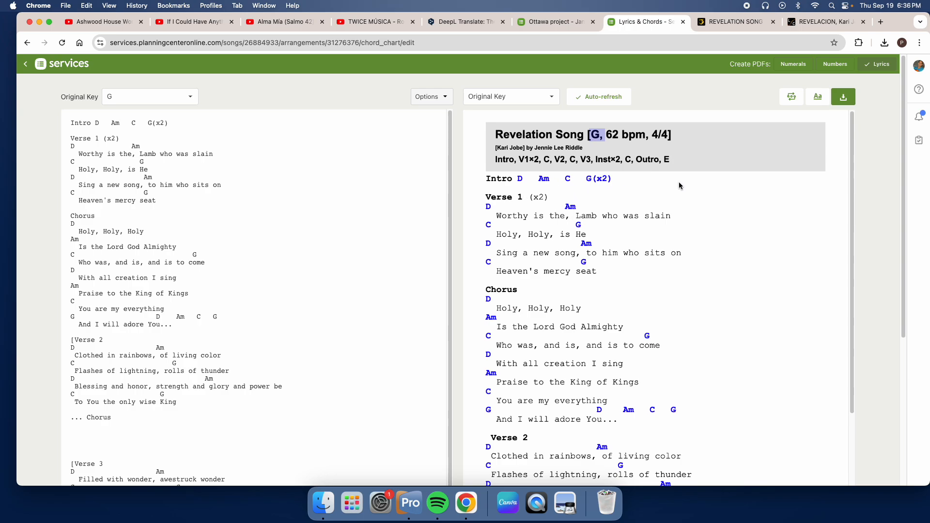
# Step: Switch to the Ultimate Guitar page for Revelation Song, dismiss the download offer and official-tab notice, and check the song details for the key
pyautogui.click(746, 24)
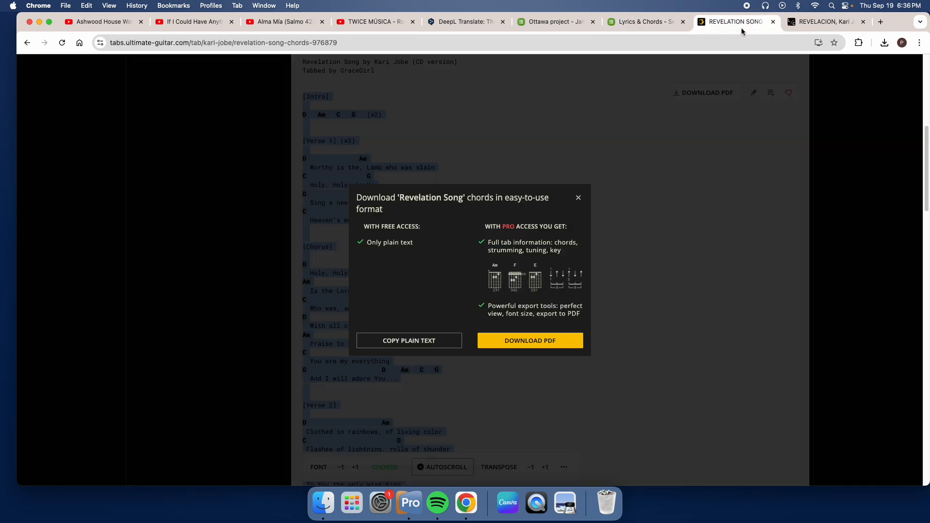
pyautogui.click(579, 199)
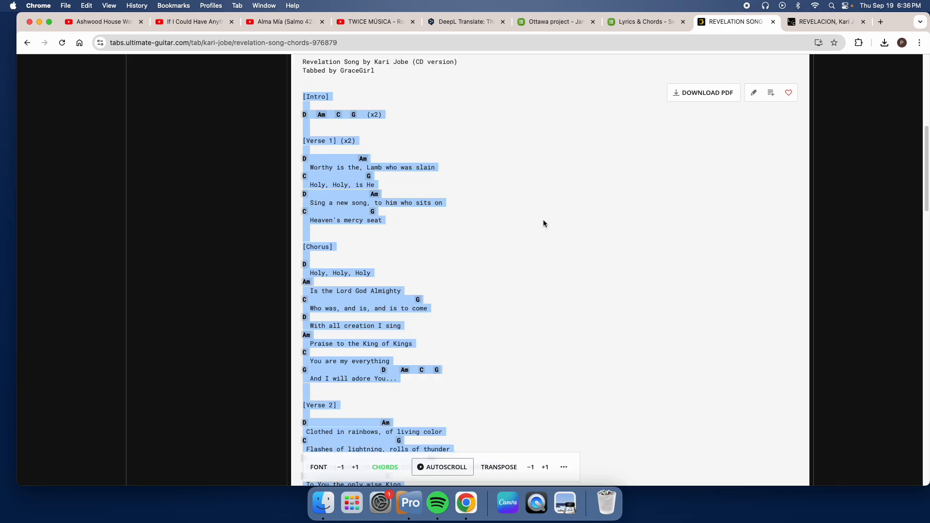
pyautogui.scroll(5, 523, 219)
pyautogui.scroll(3, 349, 279)
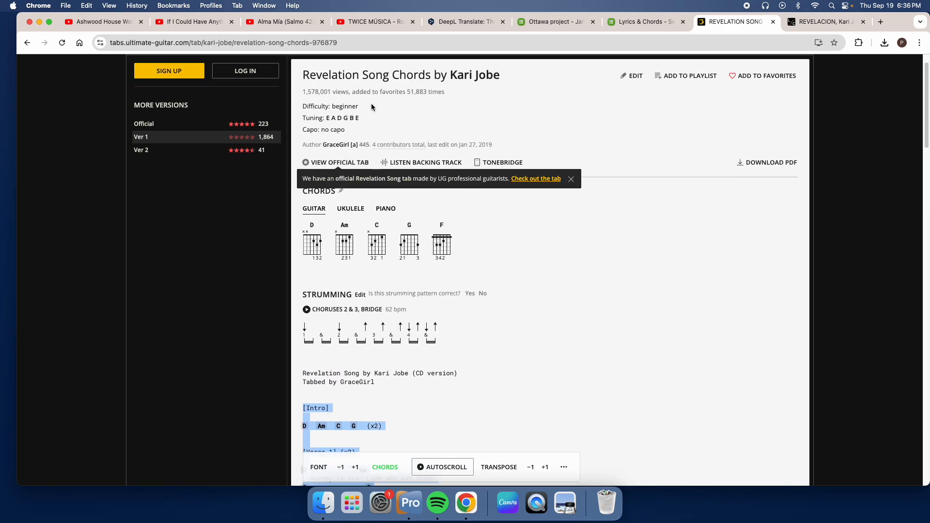
pyautogui.click(570, 178)
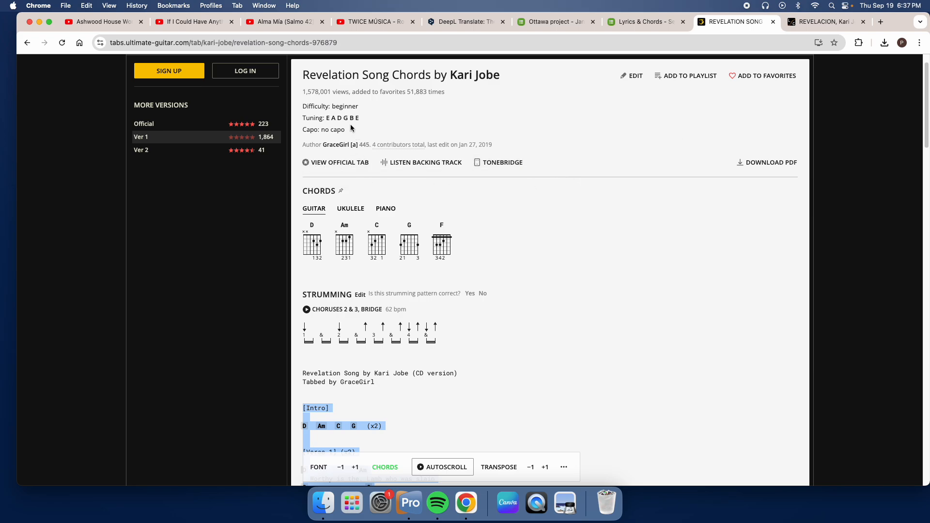
pyautogui.scroll(2, 528, 276)
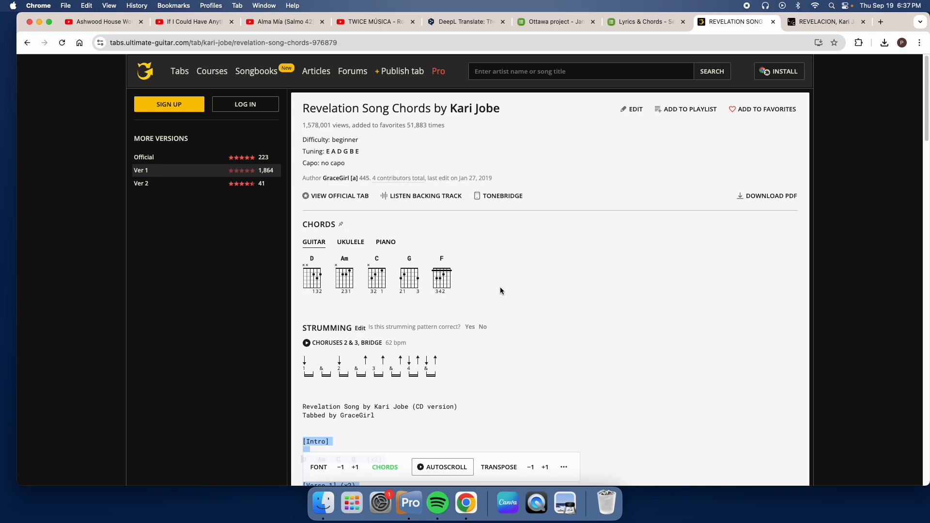
# Step: Examine the Ultimate Guitar chord sheet from the chord diagrams and strumming pattern to the Outro's ending note for the song's key
pyautogui.scroll(-3, 458, 271)
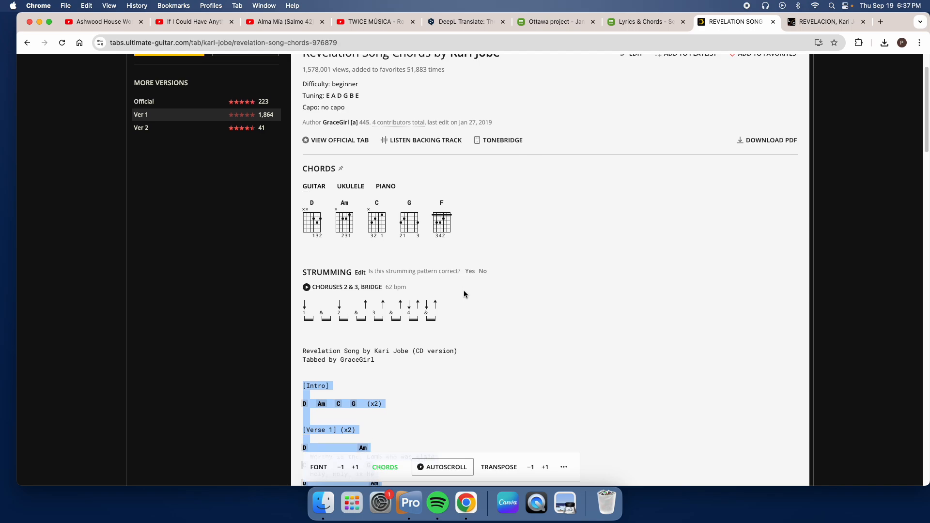
pyautogui.scroll(-2, 457, 264)
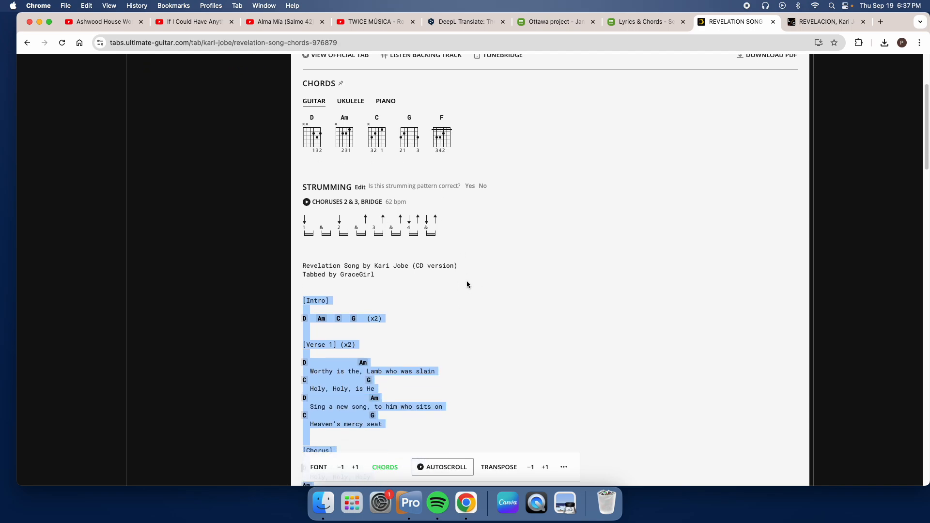
pyautogui.scroll(1, 466, 283)
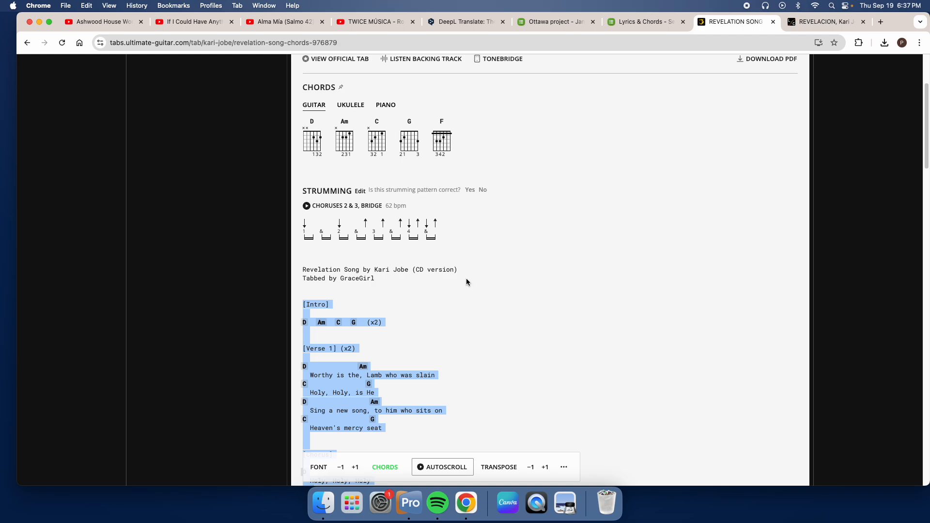
pyautogui.scroll(5, 466, 281)
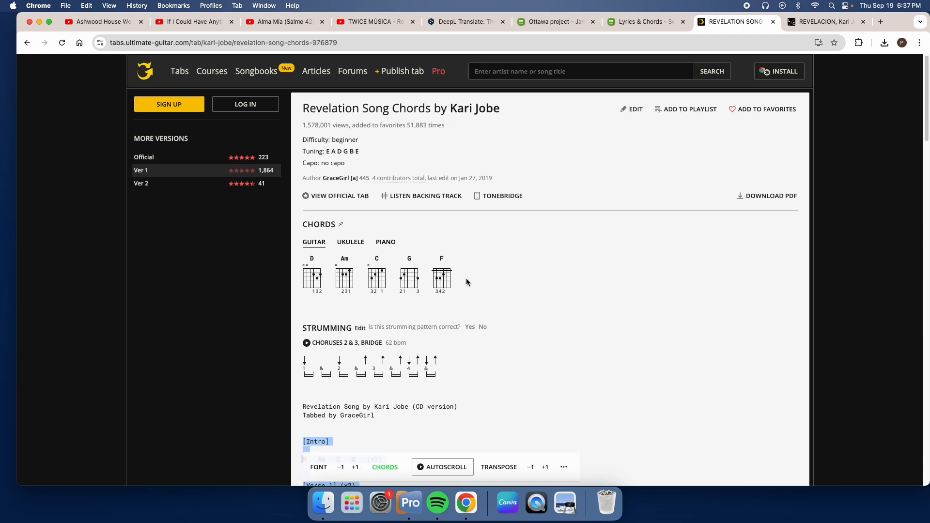
pyautogui.scroll(-5, 466, 281)
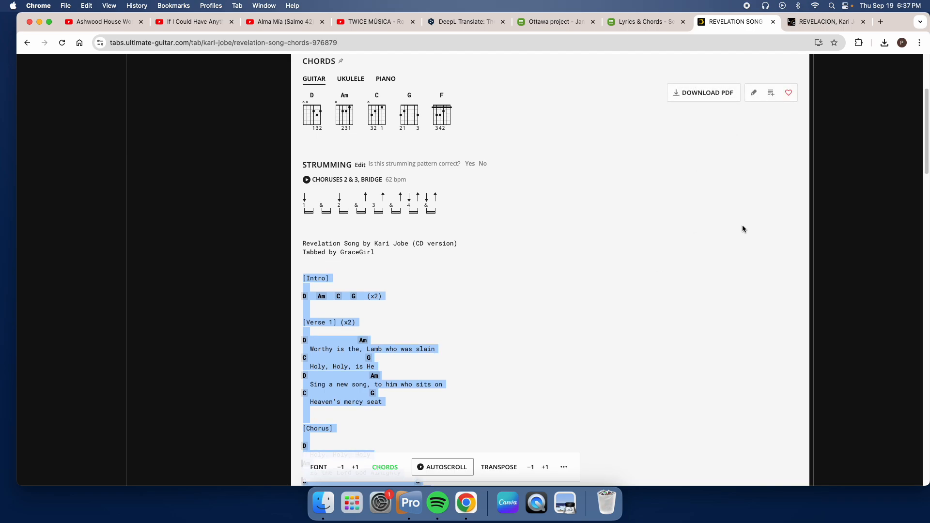
pyautogui.scroll(5, 743, 228)
pyautogui.scroll(-12, 746, 232)
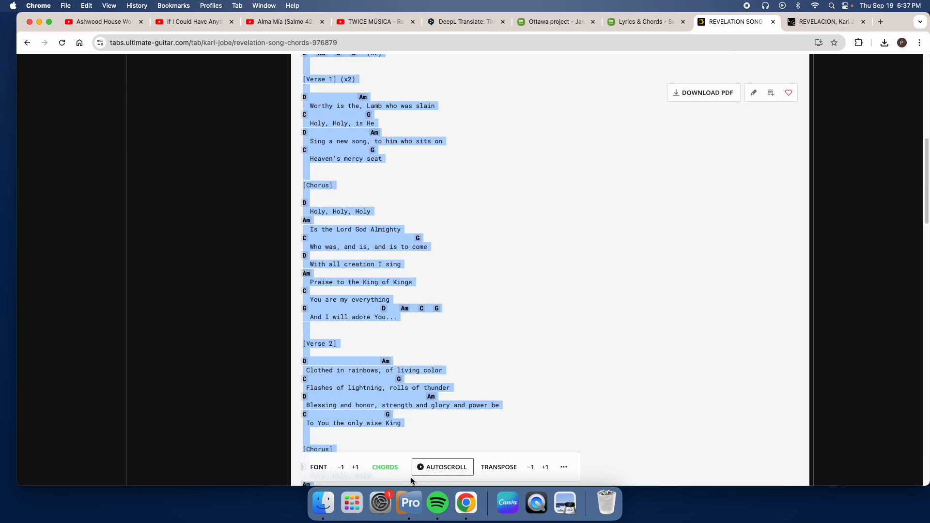
pyautogui.scroll(-4, 620, 387)
pyautogui.scroll(-4, 622, 387)
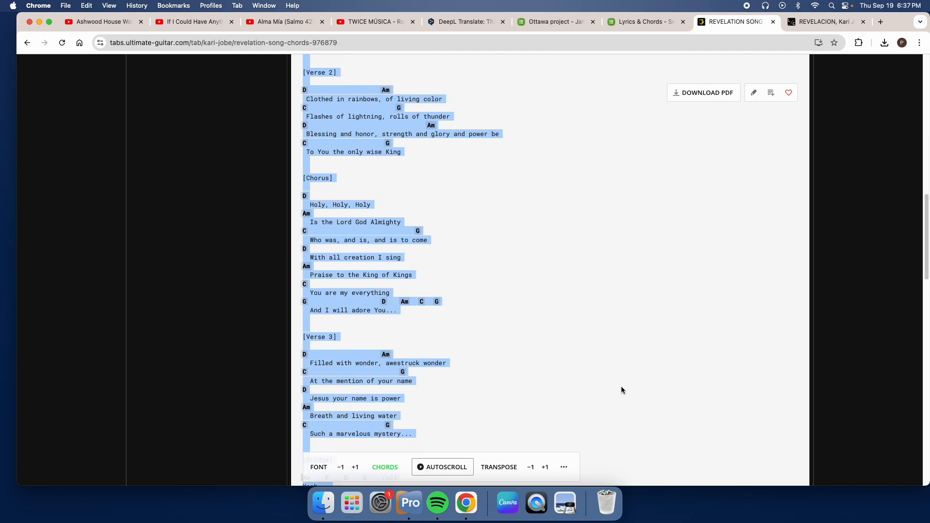
pyautogui.click(551, 368)
pyautogui.scroll(-10, 550, 370)
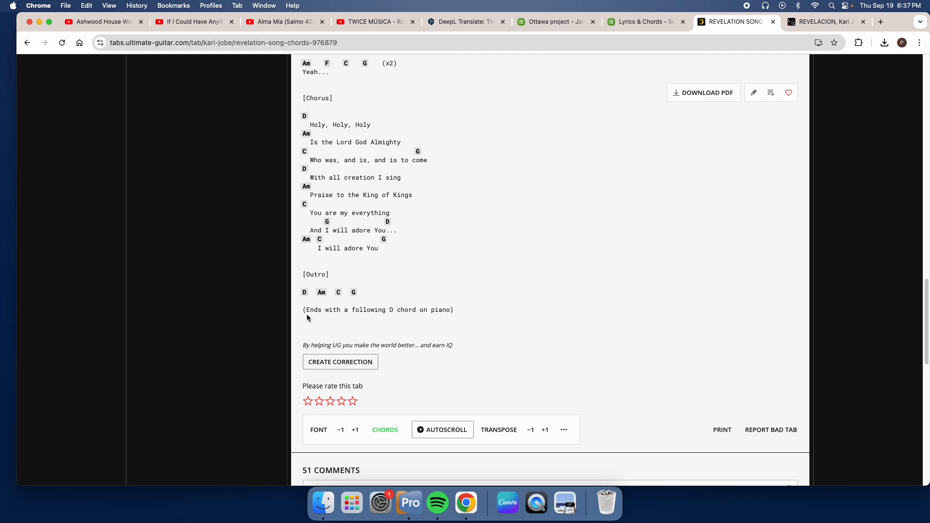
pyautogui.moveTo(397, 310); pyautogui.dragTo(469, 312)
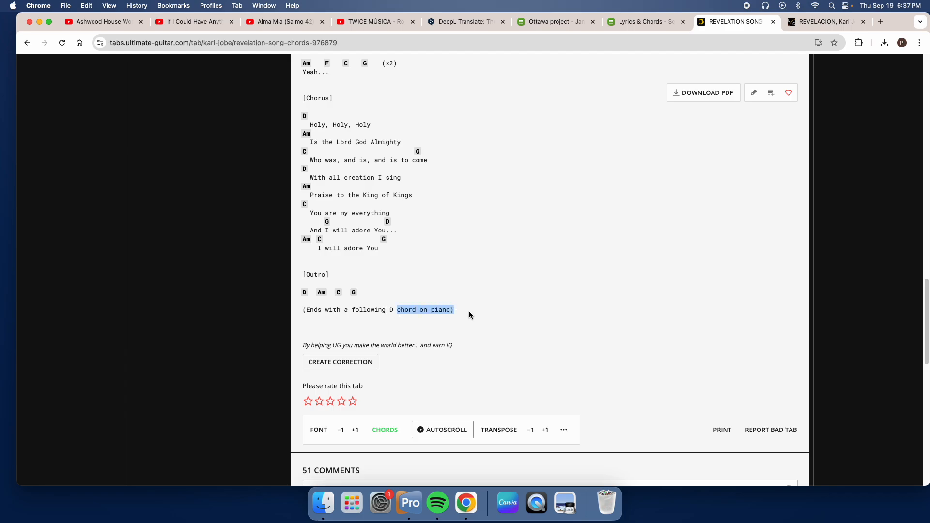
pyautogui.click(490, 317)
pyautogui.scroll(4, 480, 305)
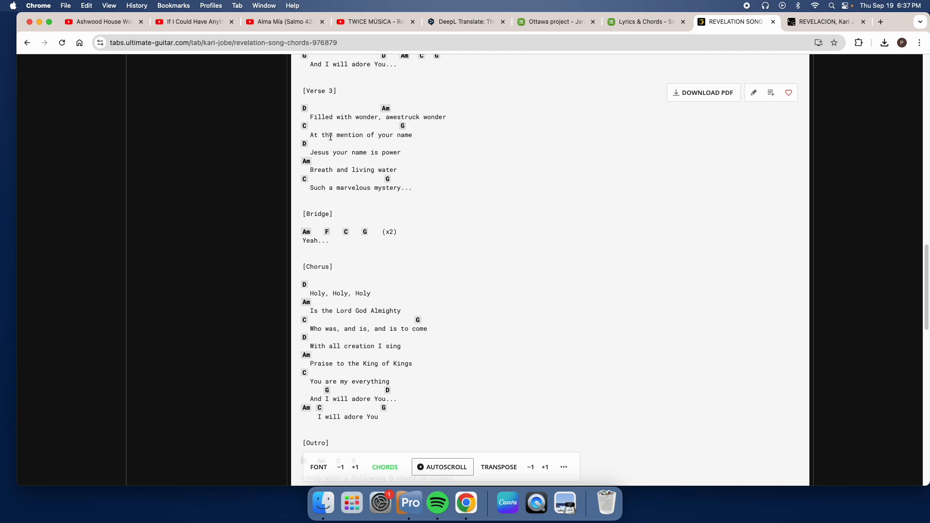
pyautogui.scroll(15, 470, 196)
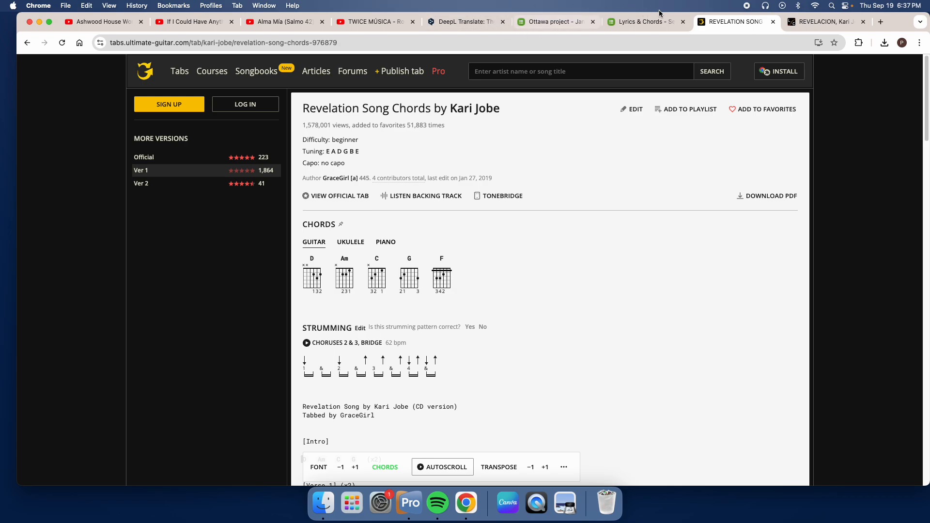
# Step: Switch back to the Planning Center chord chart editor and check the key and chords across both preview pages
pyautogui.click(634, 19)
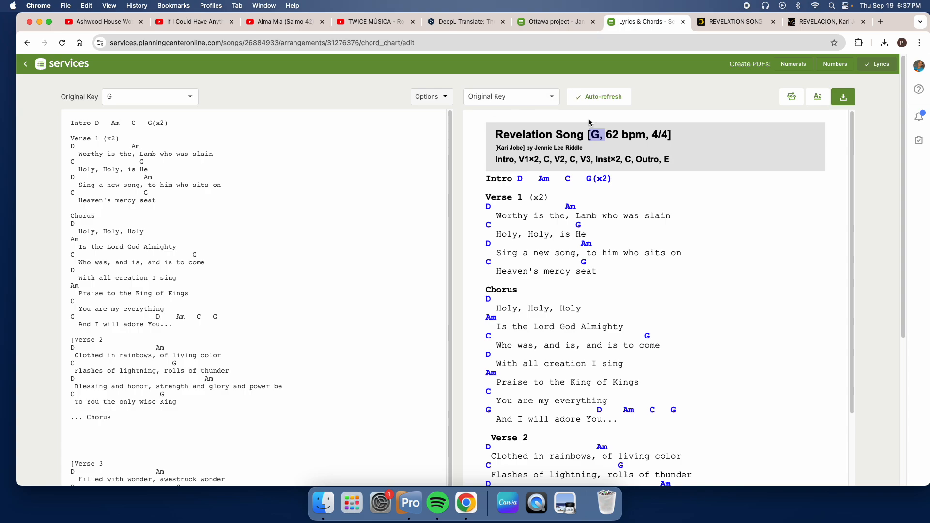
pyautogui.click(597, 135)
pyautogui.scroll(-2, 723, 290)
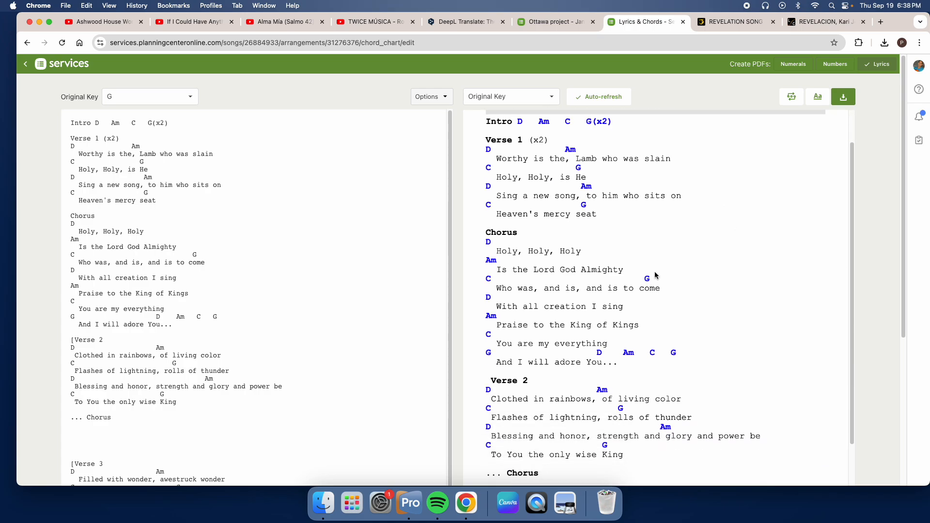
pyautogui.scroll(-10, 657, 301)
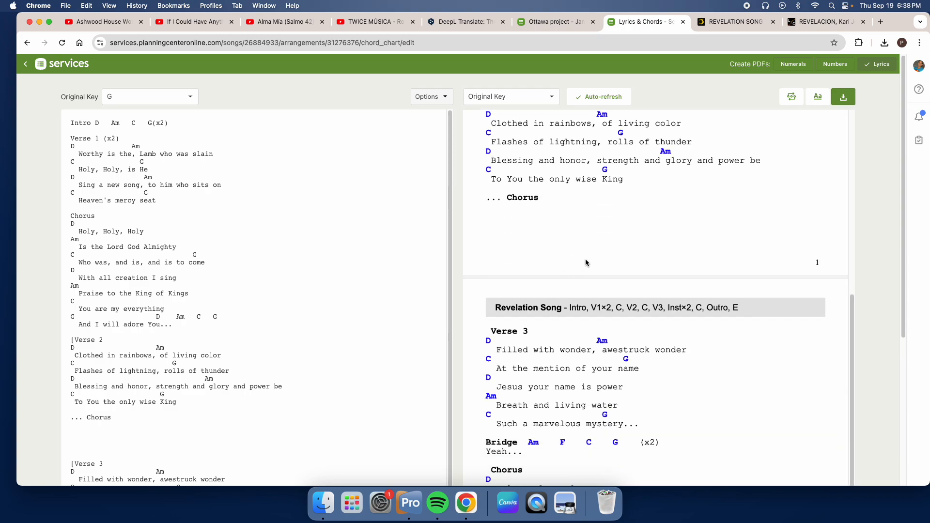
pyautogui.scroll(-4, 587, 263)
pyautogui.scroll(15, 598, 265)
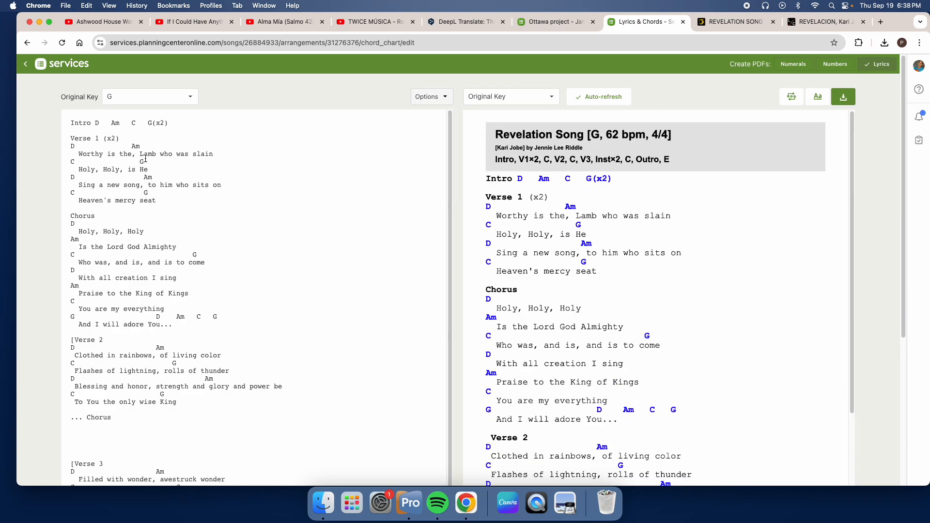
# Step: Return to the Revelation Song arrangement page and review its Lyrics file through to the Outro
pyautogui.click(26, 64)
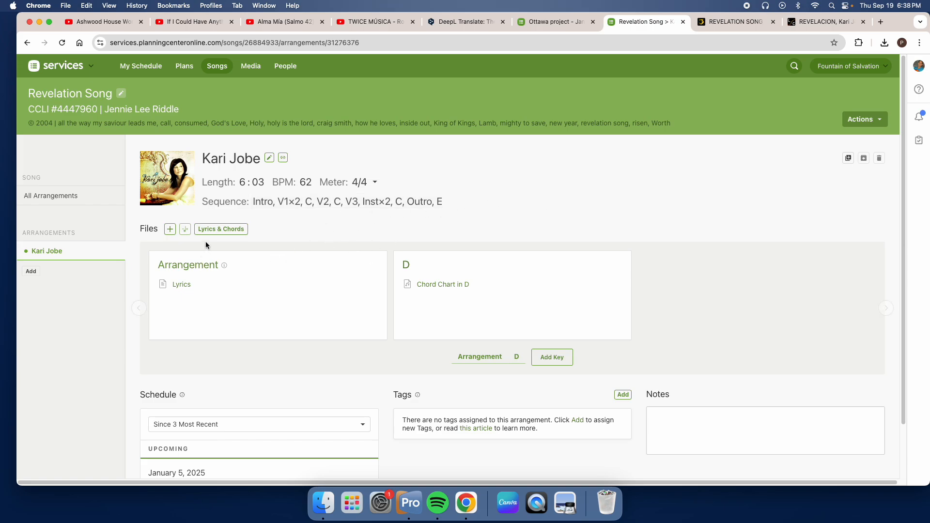
pyautogui.click(184, 287)
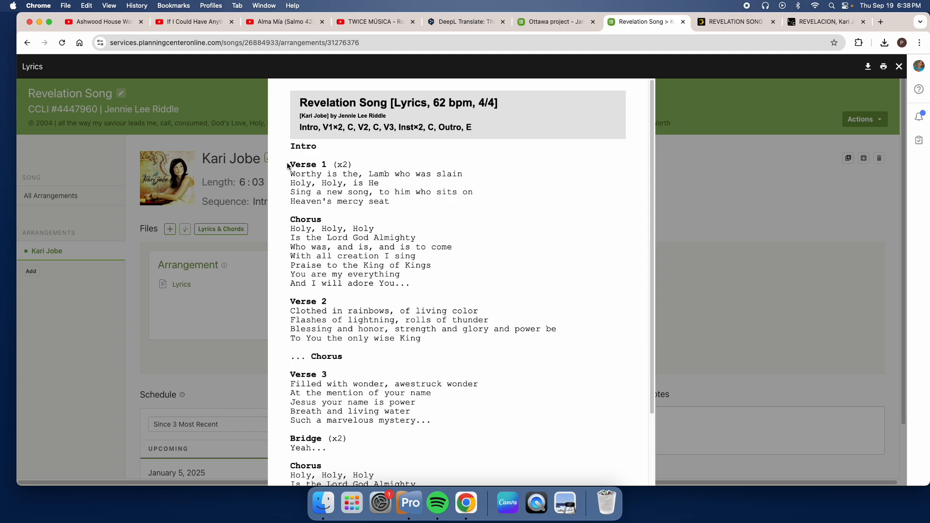
pyautogui.scroll(-3, 403, 282)
pyautogui.scroll(-1, 403, 282)
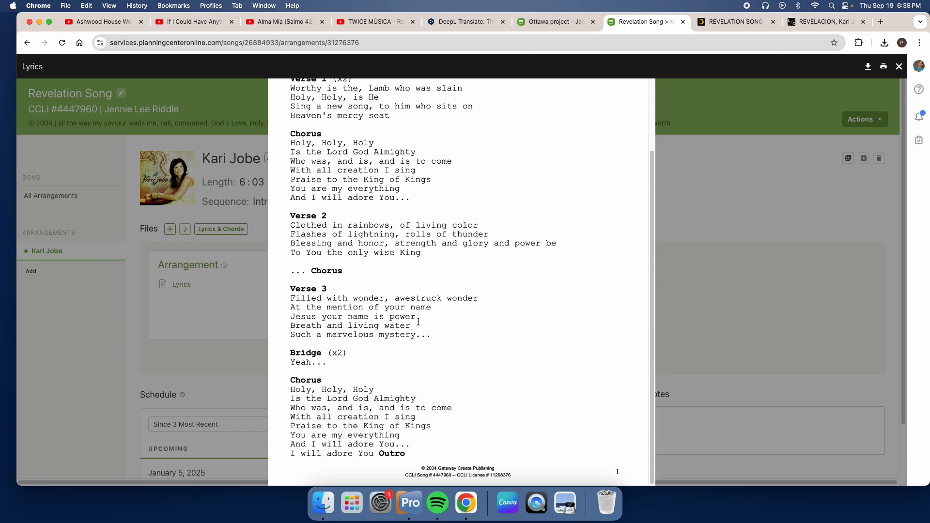
pyautogui.click(684, 187)
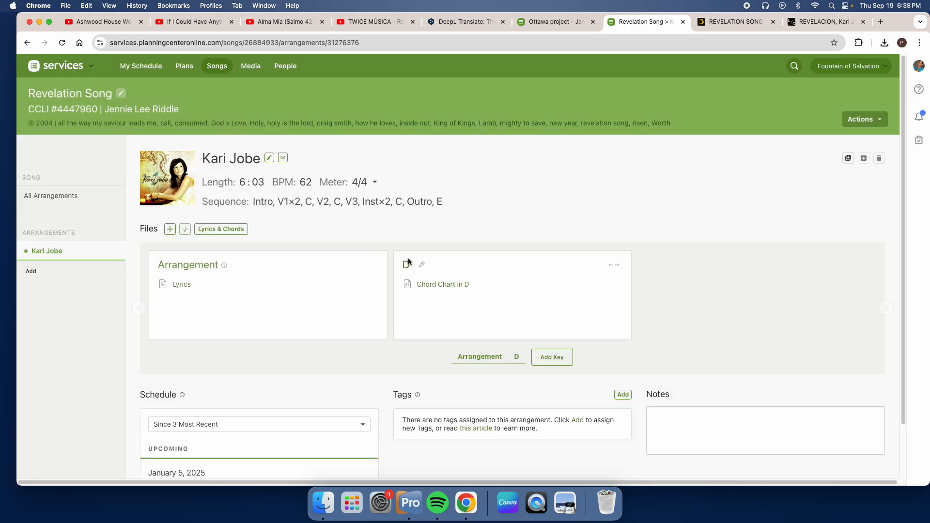
# Step: View the Chord Chart in D file and check its chords through Verse 2
pyautogui.moveTo(438, 291)
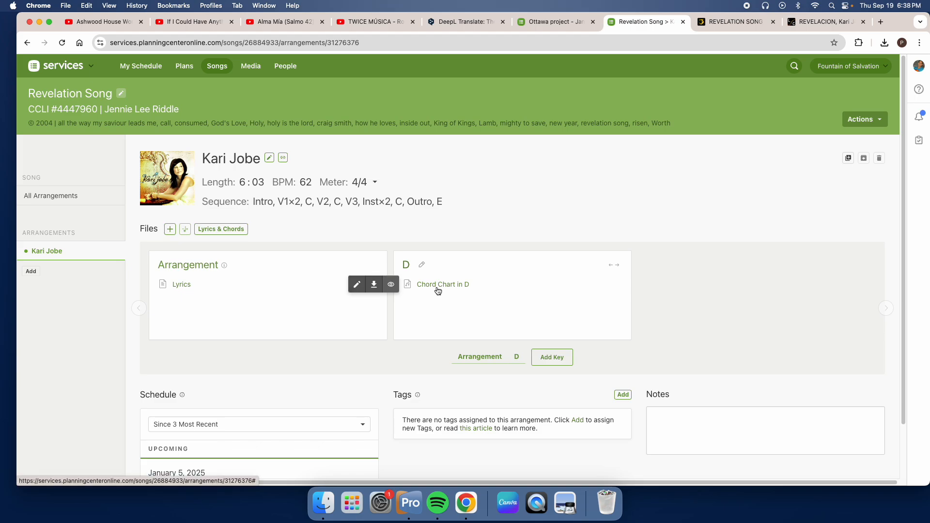
pyautogui.click(439, 289)
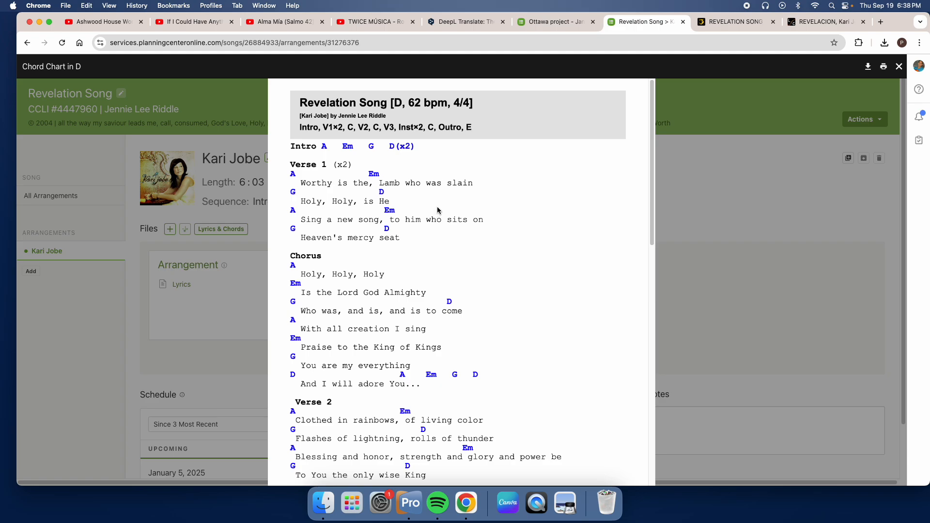
pyautogui.scroll(-5, 423, 219)
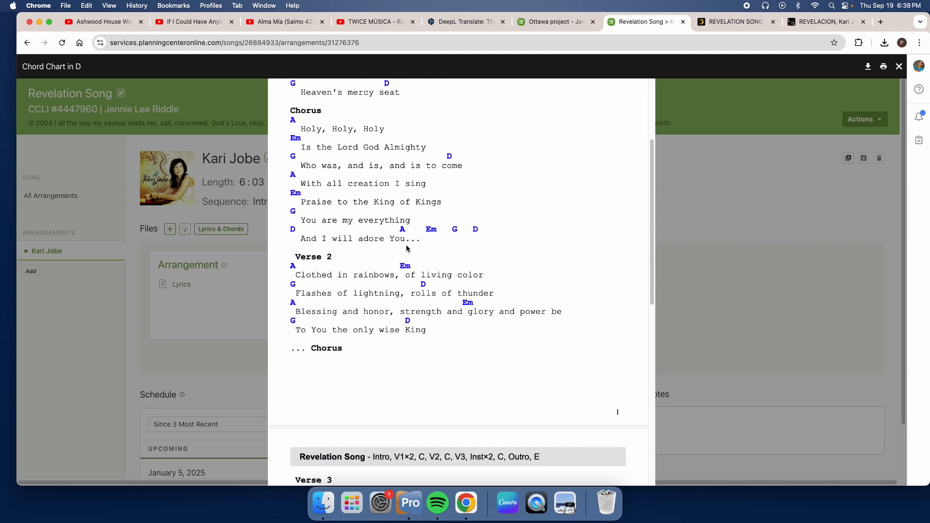
pyautogui.scroll(5, 409, 237)
pyautogui.click(692, 116)
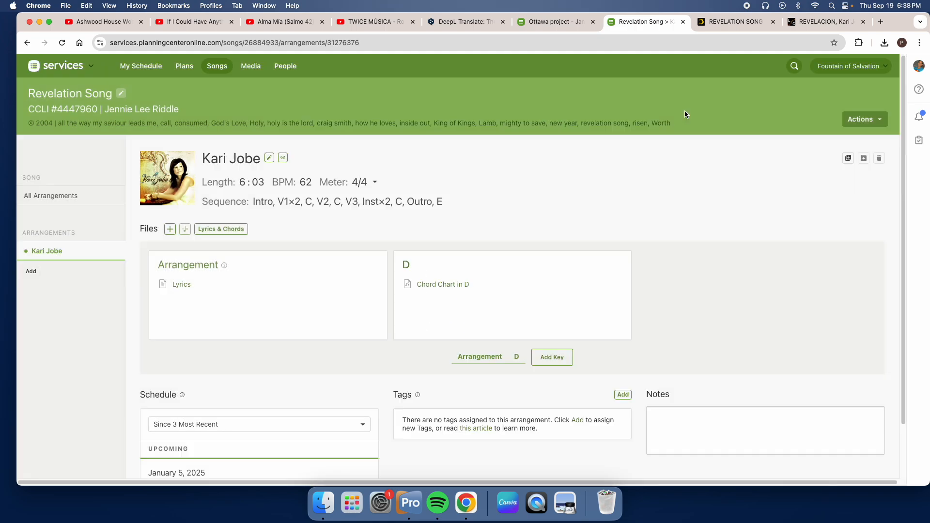
# Step: Add a key to the arrangement starting in G and ending in the same key
pyautogui.click(554, 358)
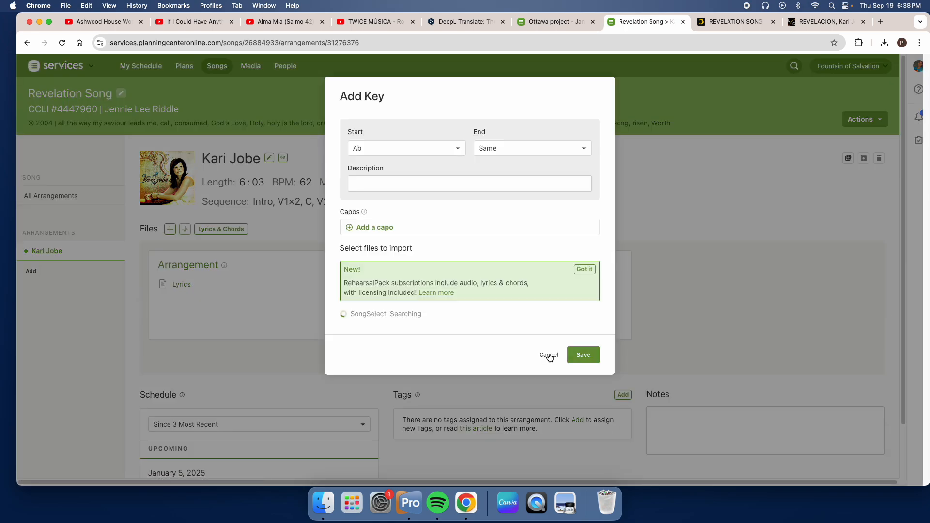
pyautogui.click(425, 147)
pyautogui.click(409, 286)
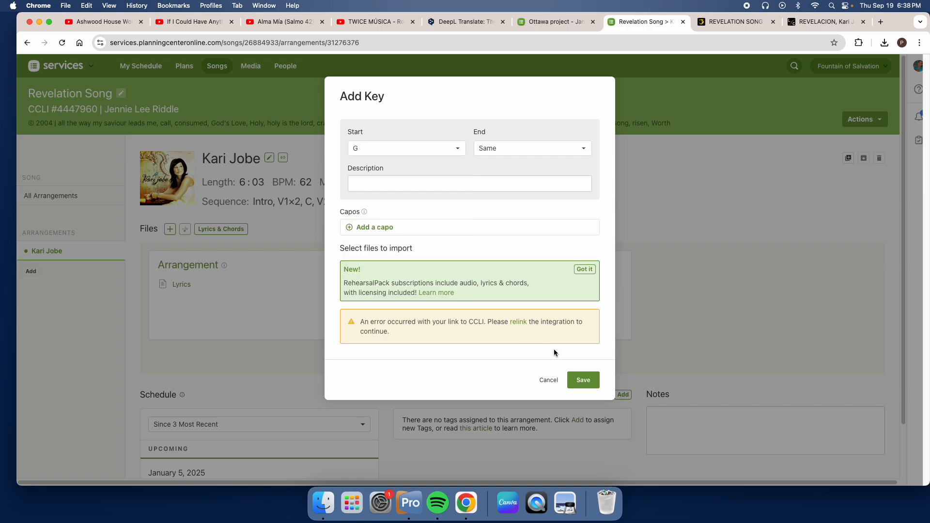
pyautogui.click(584, 381)
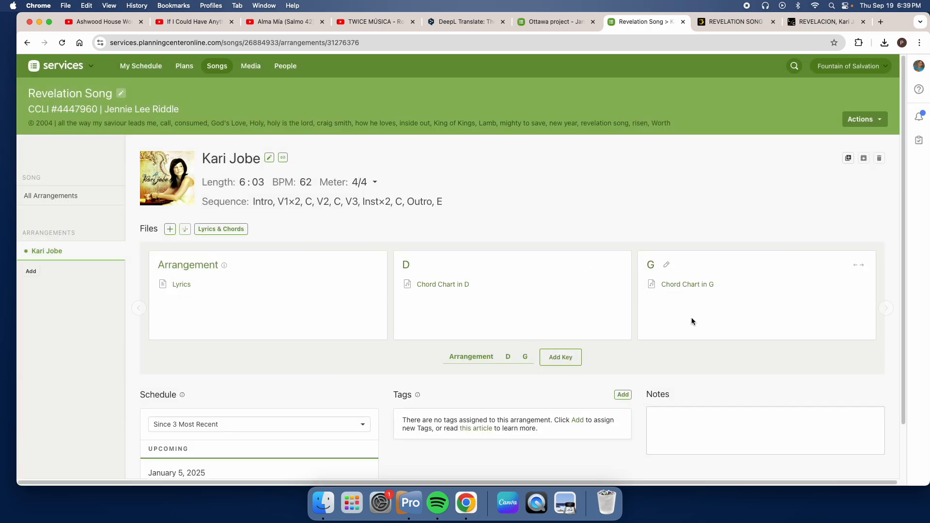
# Step: Reopen the Chord Chart in D and check its transposed chords against the added G key
pyautogui.click(436, 286)
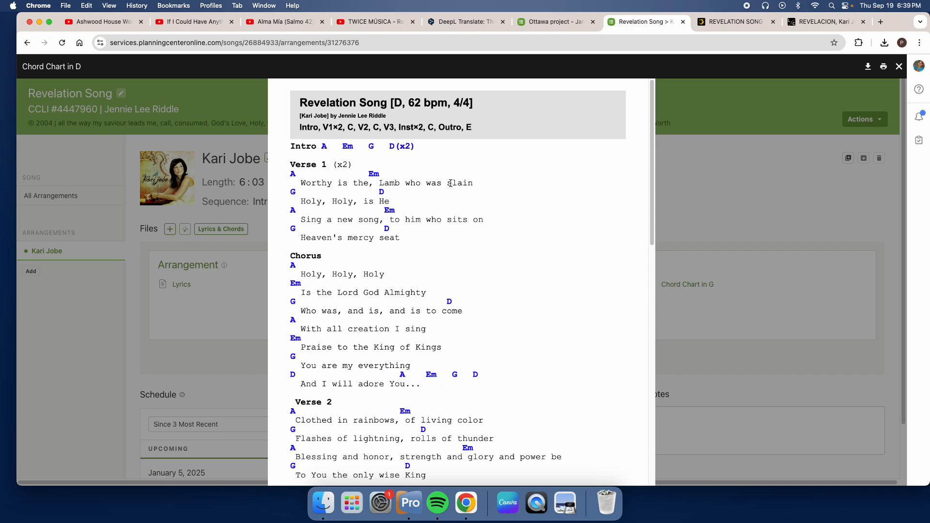
pyautogui.scroll(-8, 525, 190)
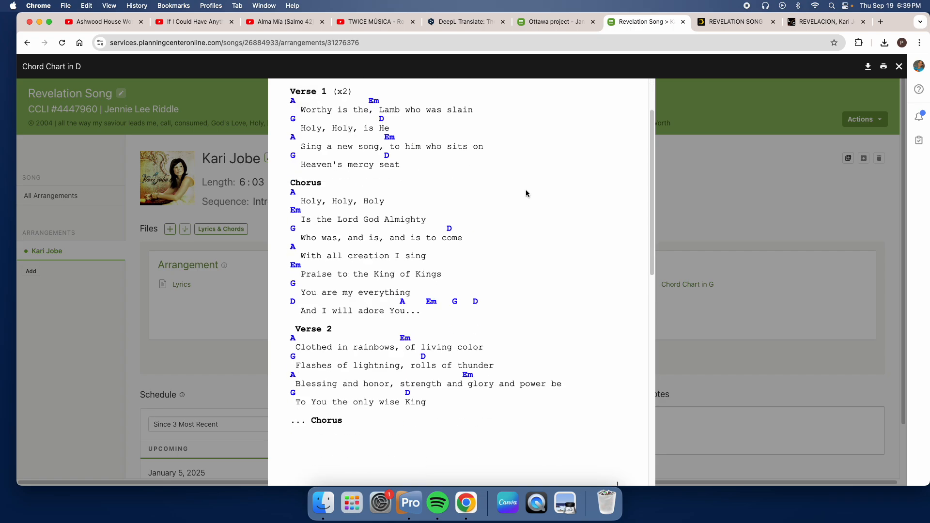
pyautogui.scroll(7, 525, 196)
pyautogui.click(667, 179)
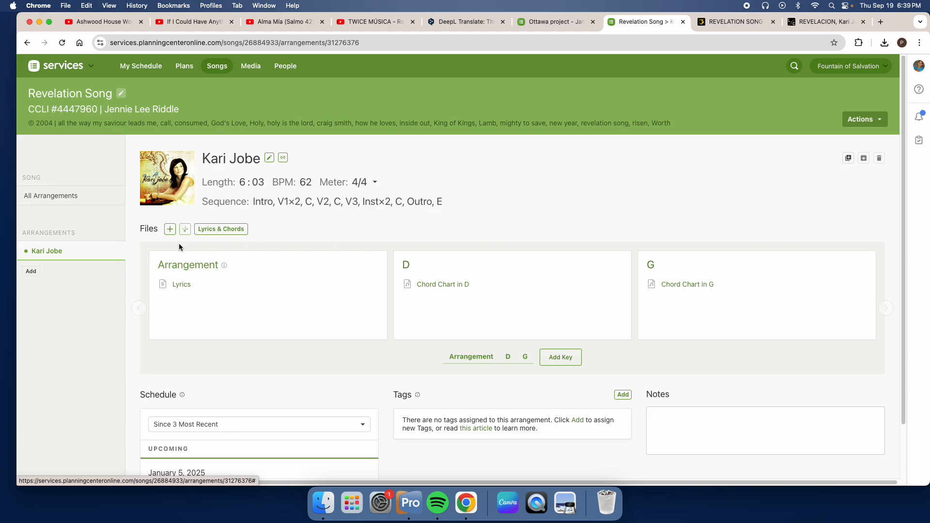
# Step: Attach the YouTube video Revelation Song by Kari Jobe - Topic to the arrangement from the streaming services
pyautogui.click(169, 230)
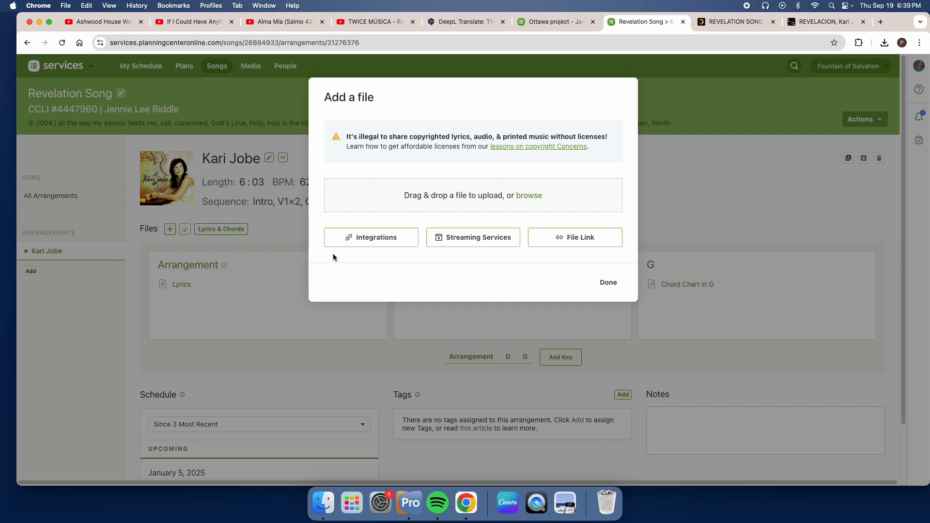
pyautogui.click(609, 284)
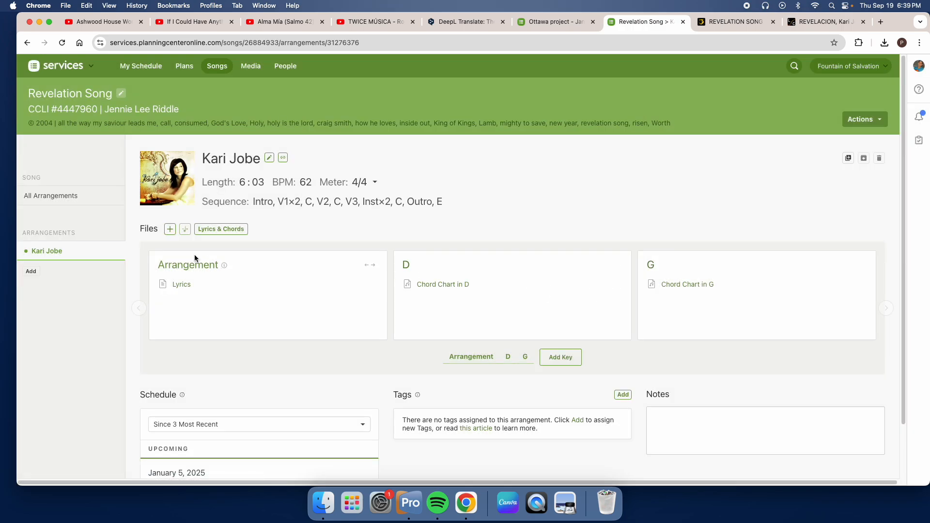
pyautogui.click(169, 231)
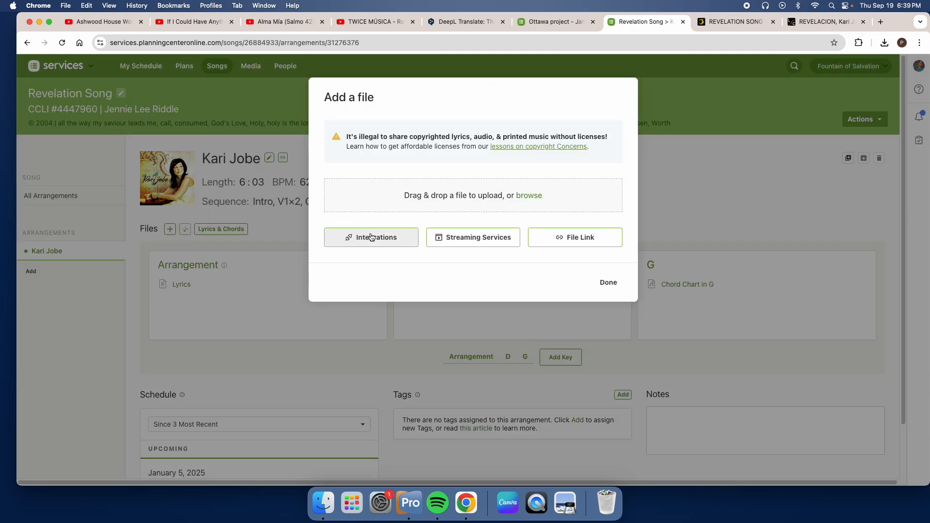
pyautogui.click(474, 243)
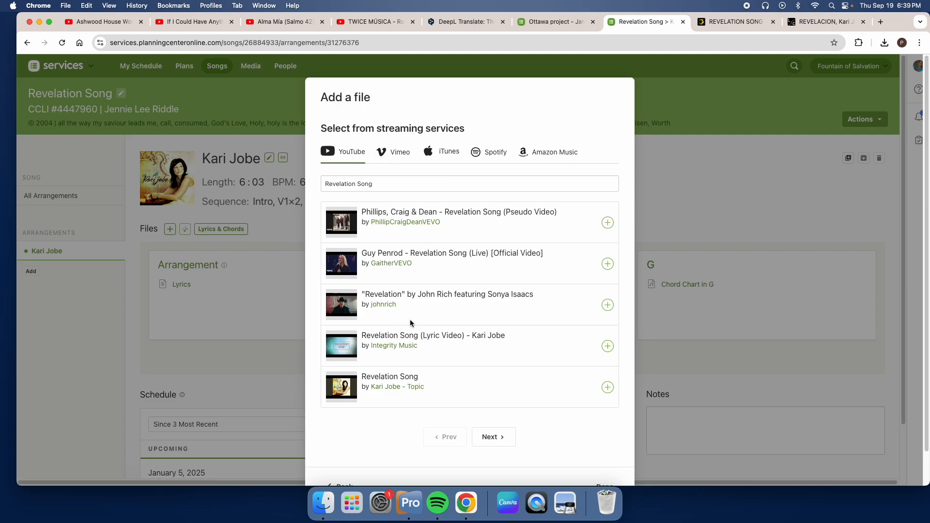
pyautogui.moveTo(339, 400)
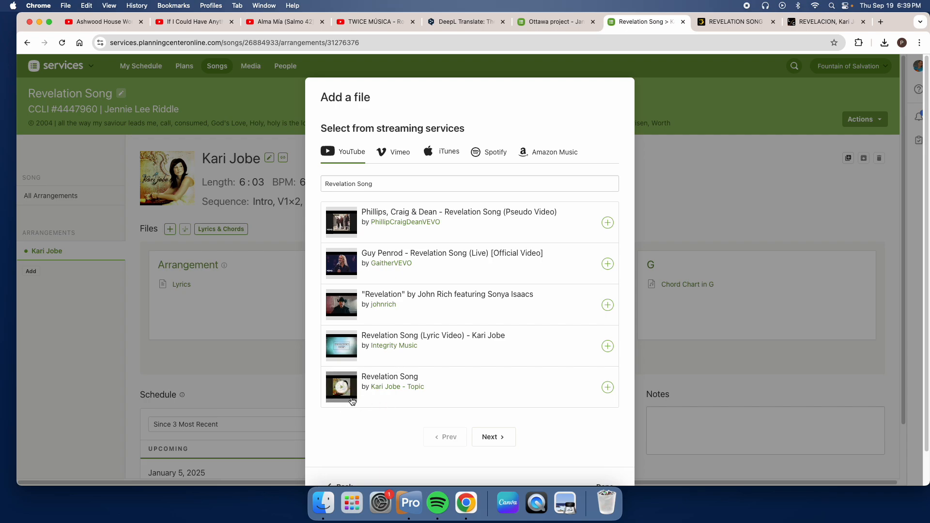
pyautogui.click(604, 390)
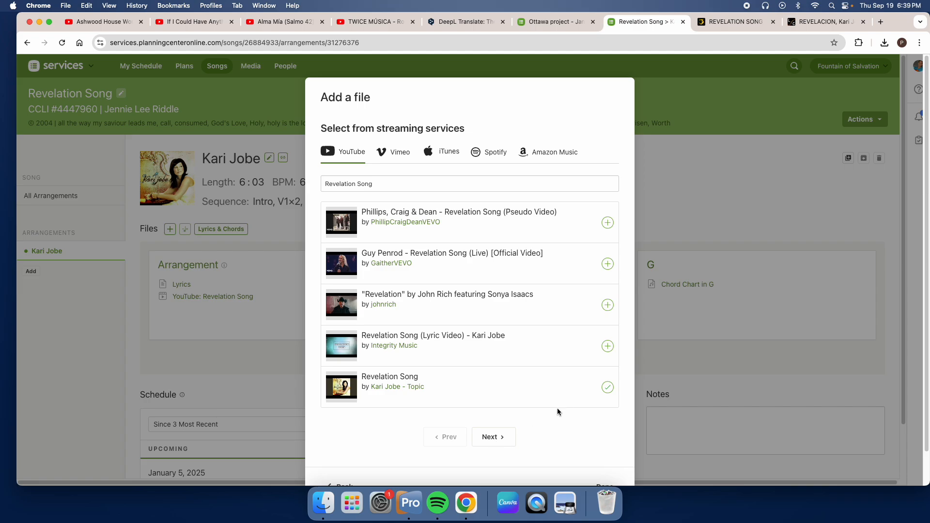
pyautogui.scroll(-2, 562, 404)
pyautogui.click(605, 452)
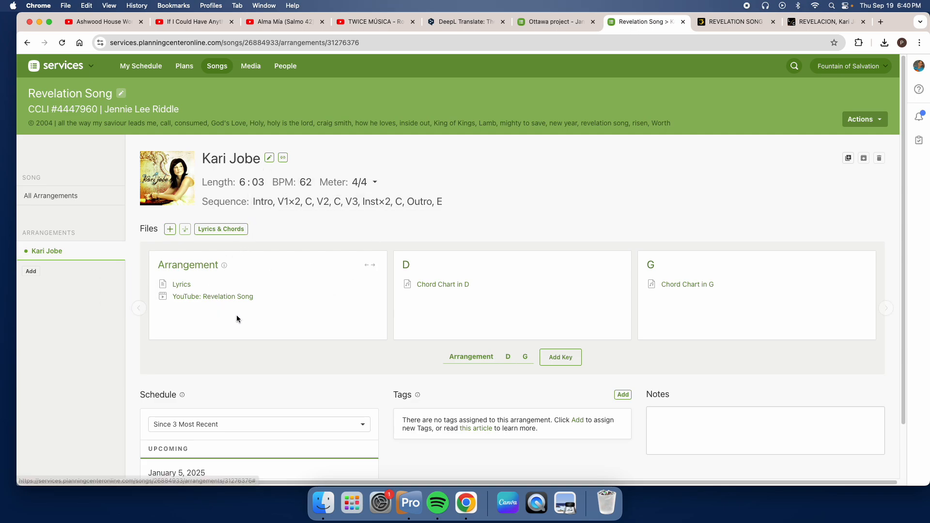
# Step: Browse the Desktop folder for a file to upload to the arrangement, and leave without uploading one
pyautogui.click(174, 229)
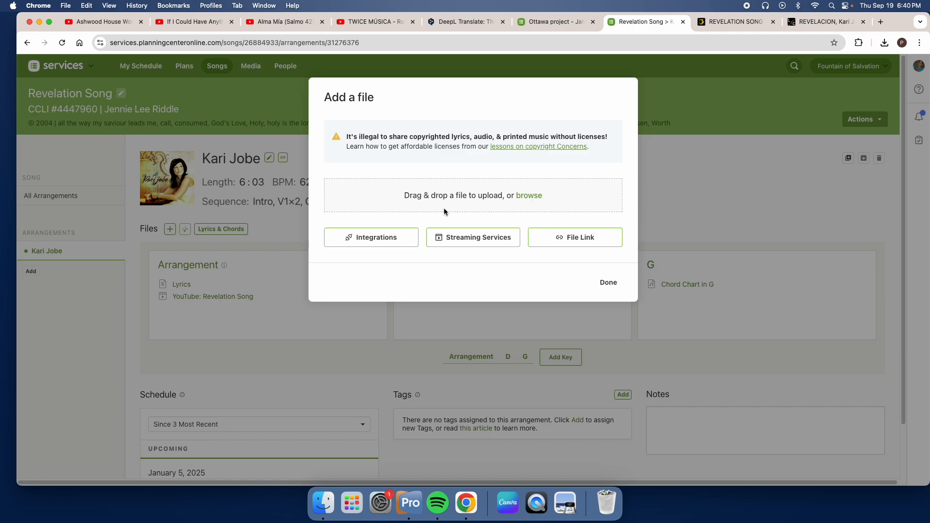
pyautogui.click(528, 196)
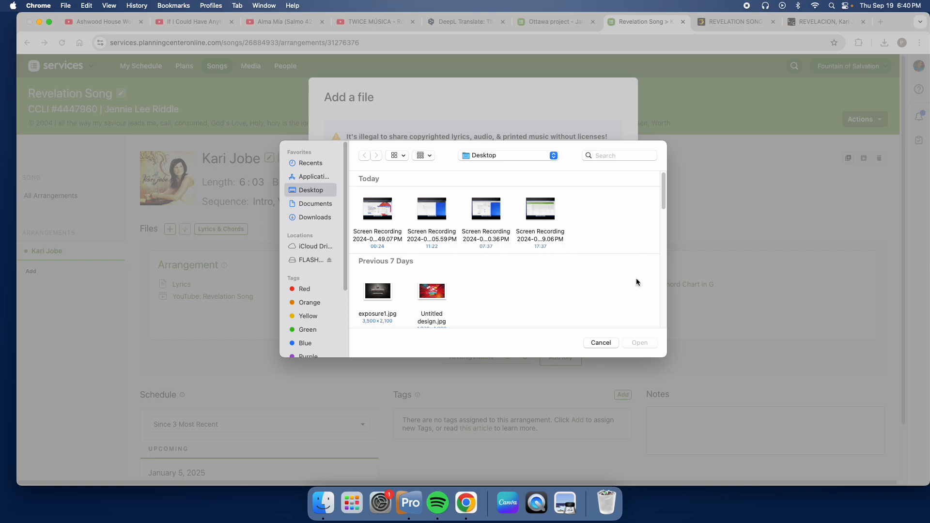
pyautogui.scroll(-2, 407, 234)
pyautogui.scroll(2, 407, 234)
pyautogui.scroll(-3, 476, 235)
pyautogui.scroll(2, 522, 249)
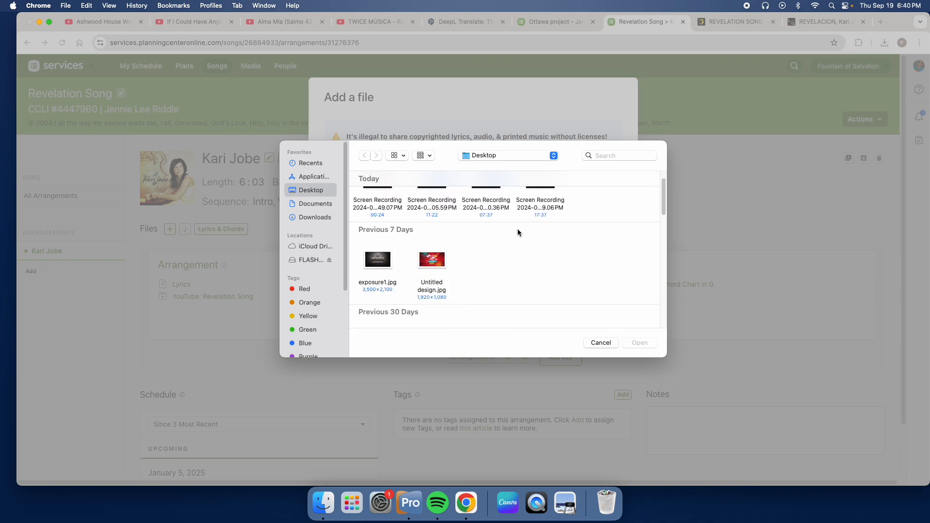
pyautogui.click(504, 205)
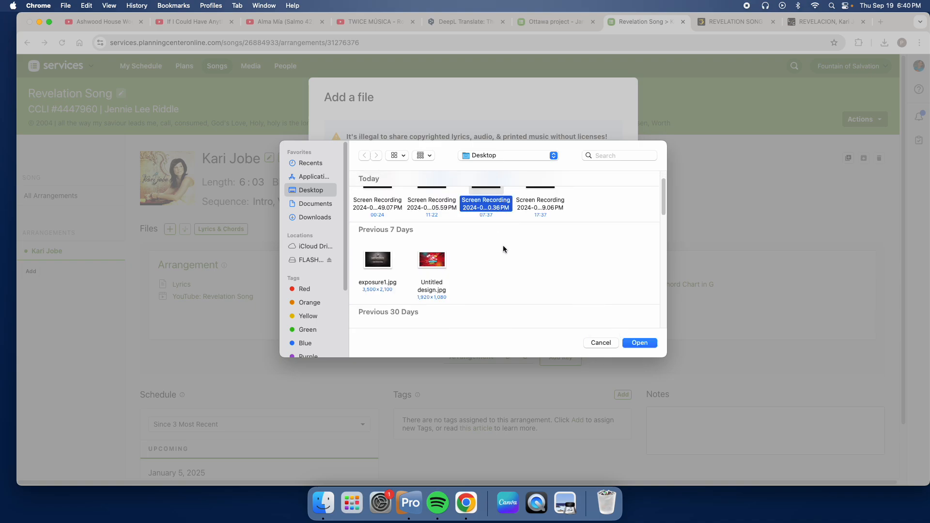
pyautogui.click(609, 343)
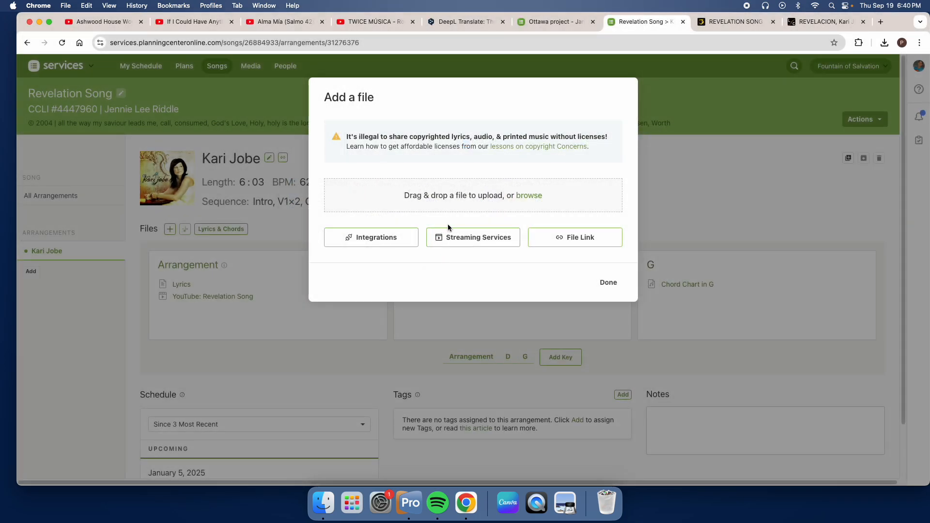
pyautogui.click(609, 282)
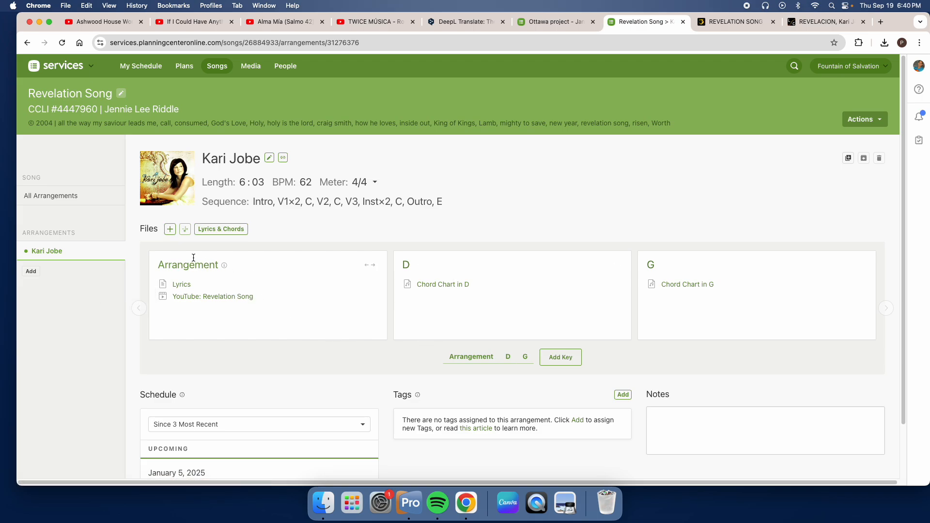
# Step: Check the integrations offered for adding a file to the arrangement, and leave without enabling any
pyautogui.click(171, 230)
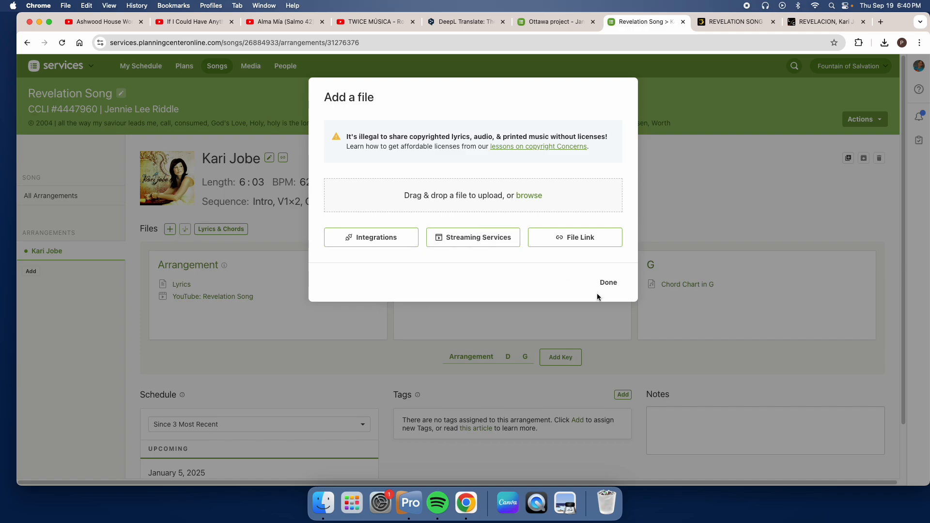
pyautogui.click(385, 242)
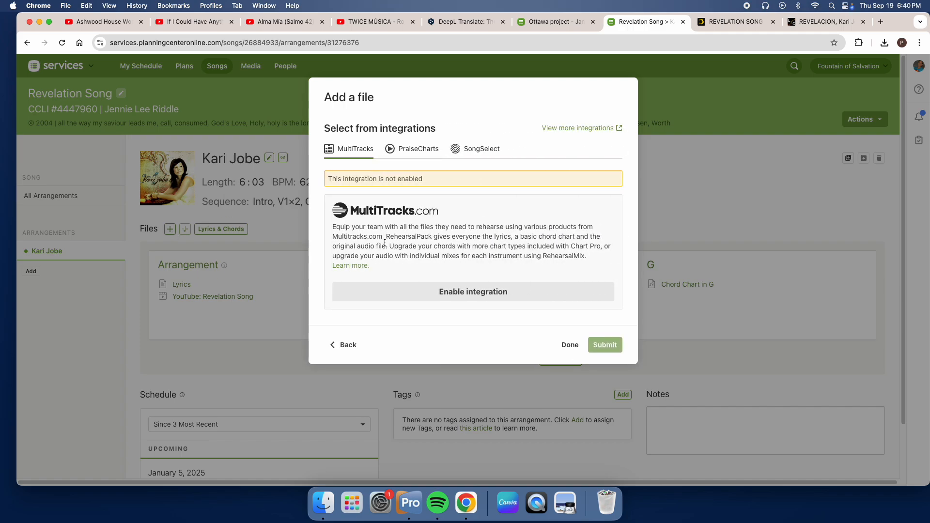
pyautogui.click(334, 344)
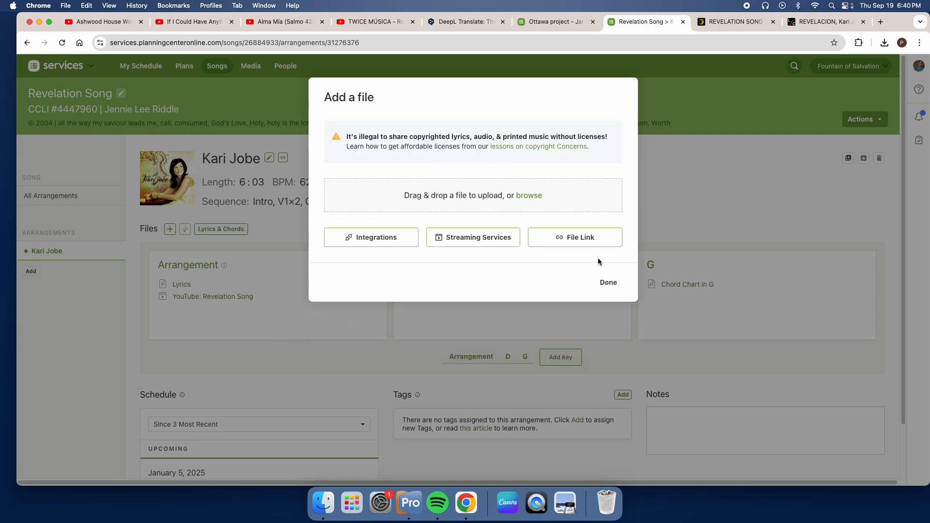
pyautogui.click(610, 282)
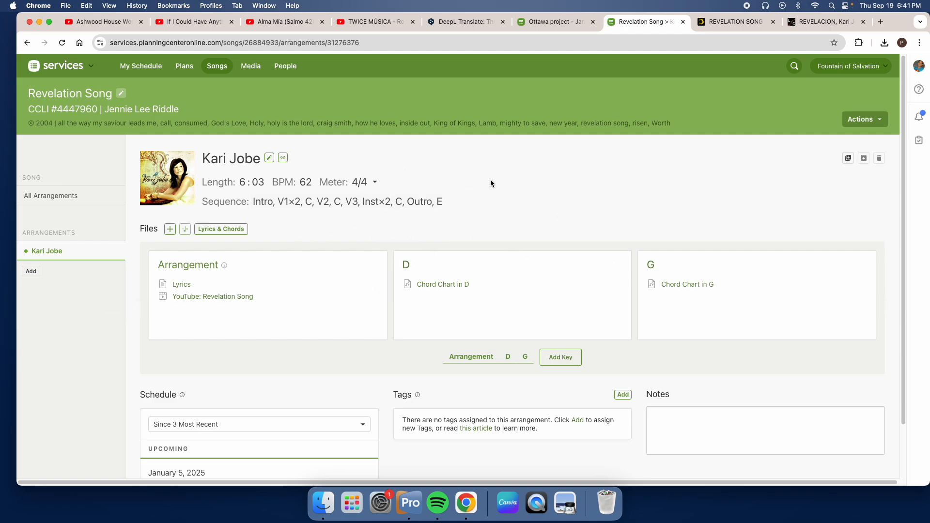
pyautogui.click(881, 22)
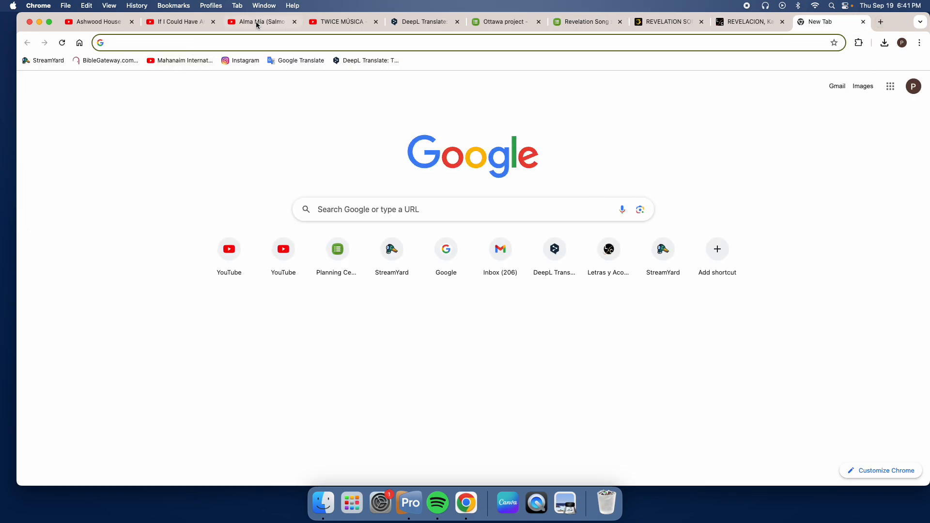
pyautogui.click(863, 21)
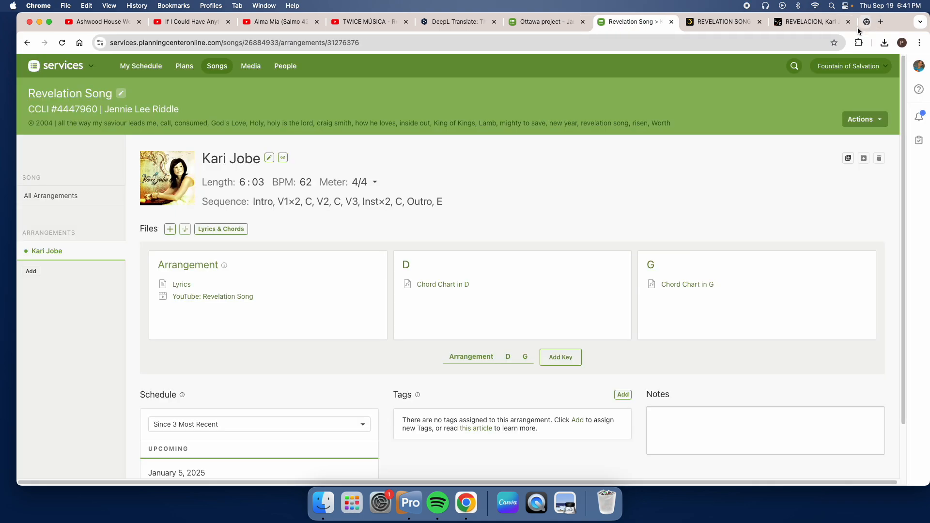
pyautogui.click(170, 229)
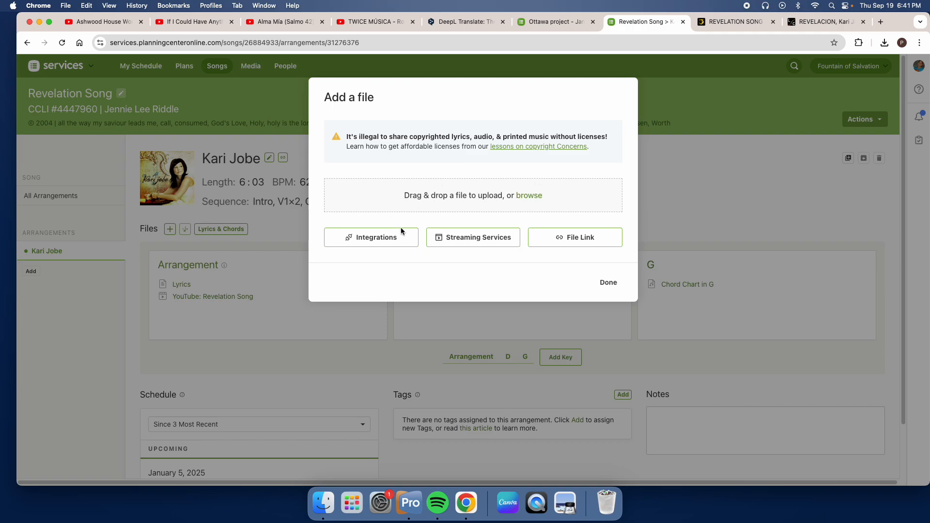
pyautogui.click(610, 282)
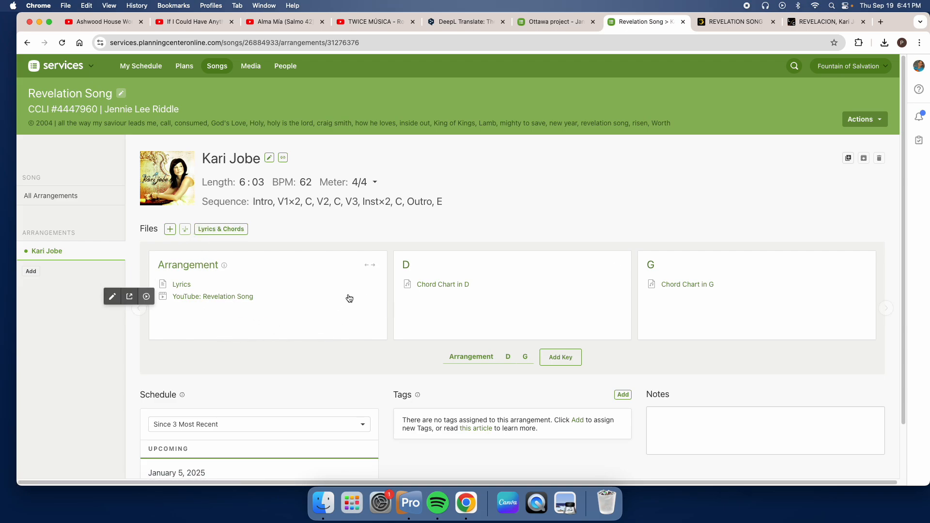
# Step: Filter the arrangement's schedule by Since 1 Month Ago, and switch the filter to Upcoming
pyautogui.scroll(-2, 539, 229)
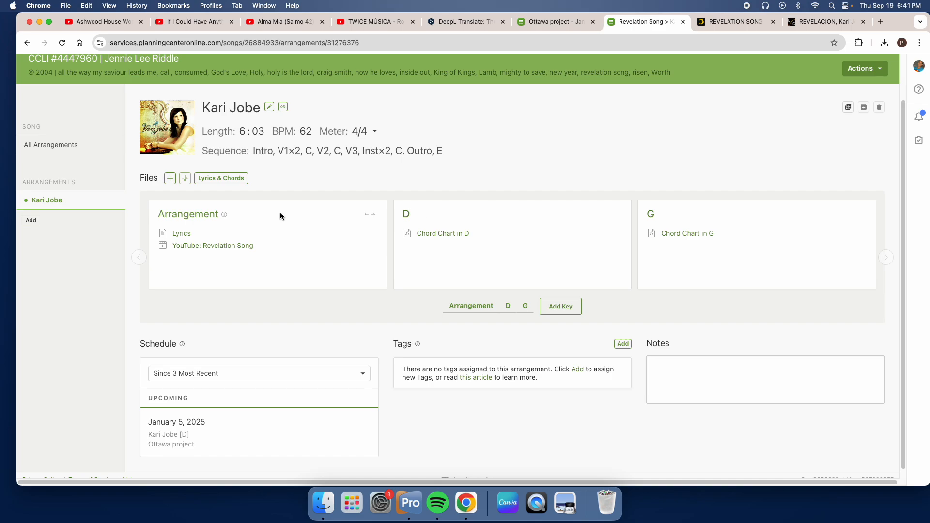
pyautogui.scroll(-1, 445, 300)
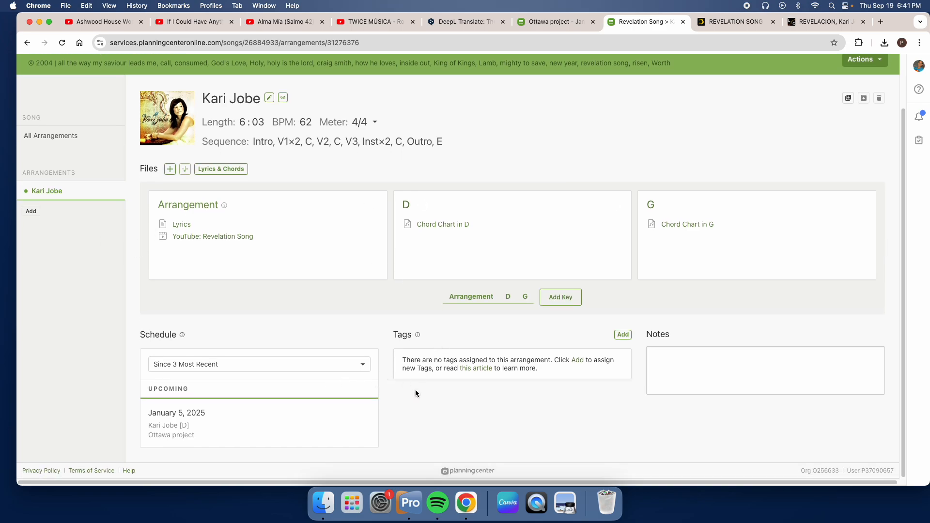
pyautogui.scroll(2, 418, 386)
pyautogui.scroll(-2, 412, 300)
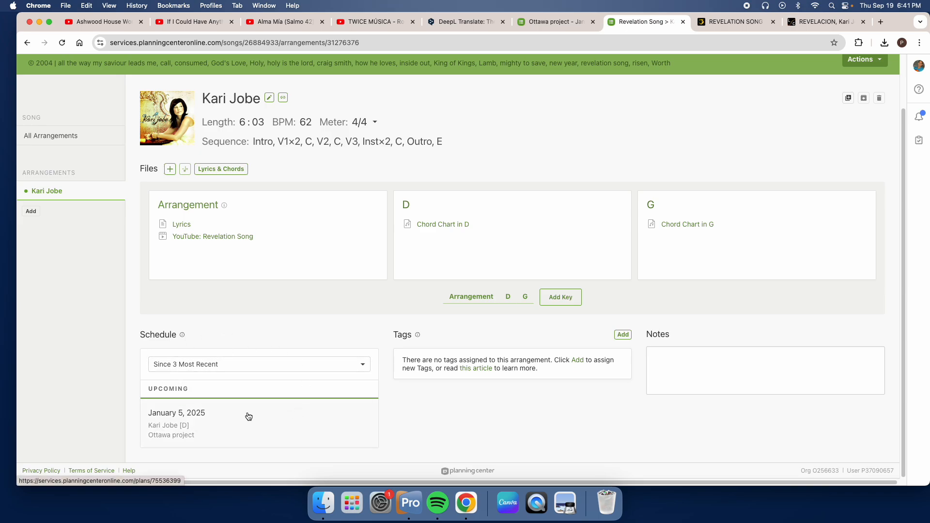
pyautogui.click(339, 364)
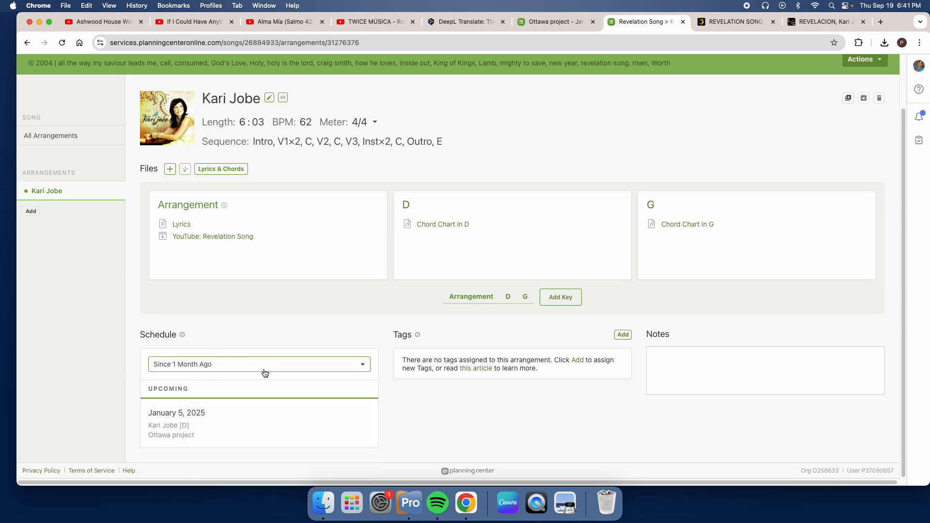
pyautogui.click(238, 369)
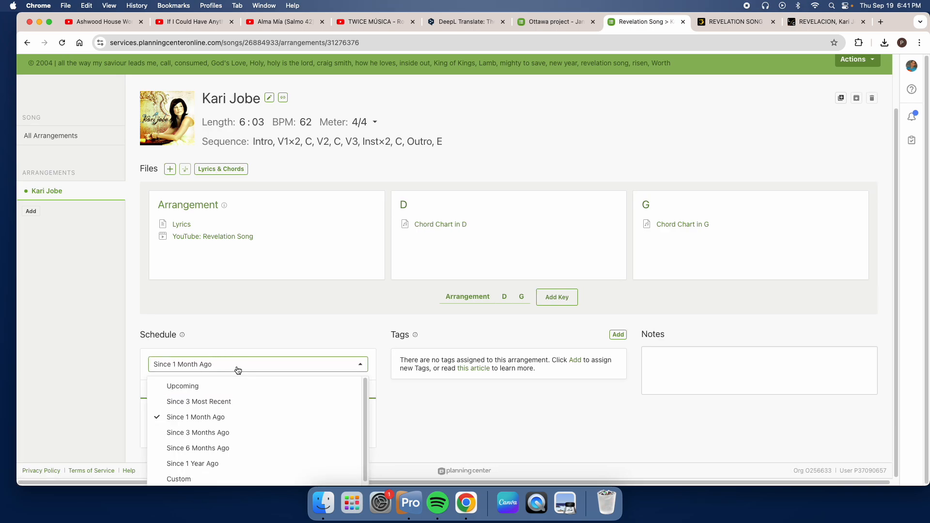
pyautogui.click(217, 387)
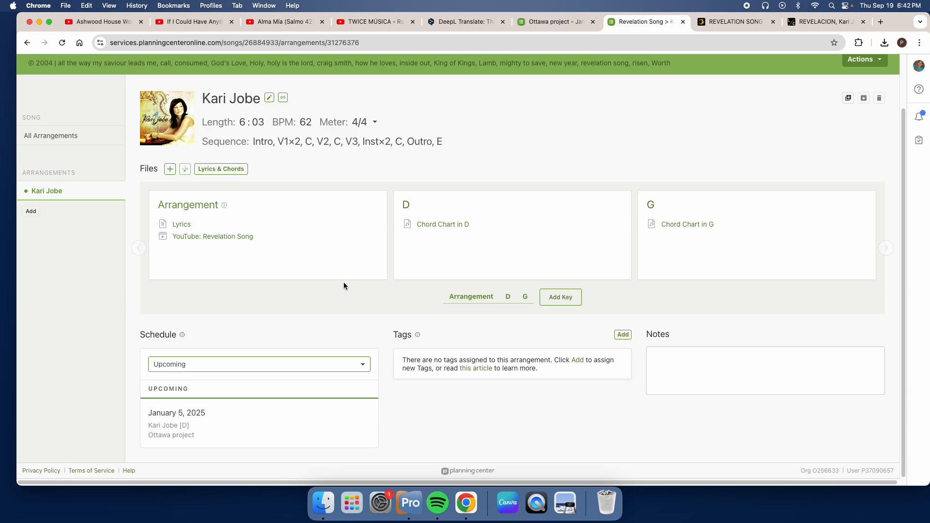
pyautogui.scroll(3, 344, 283)
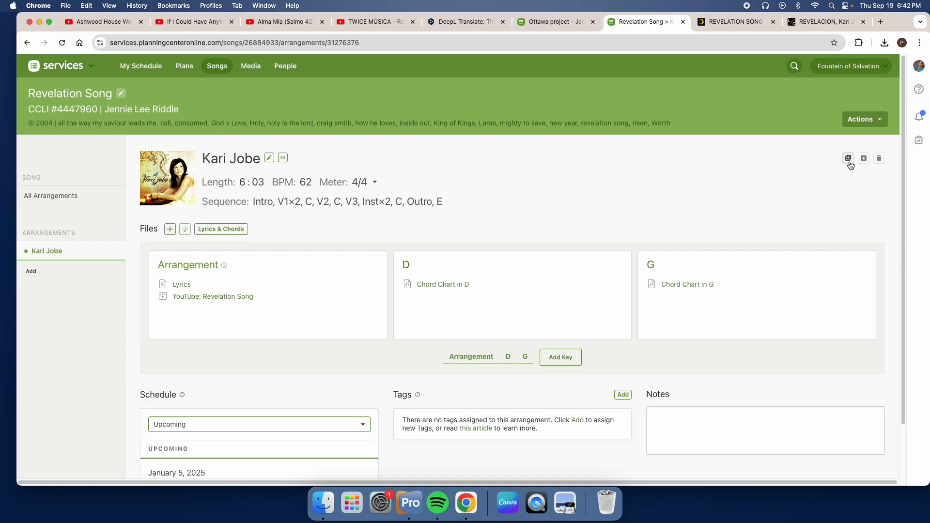
pyautogui.click(863, 124)
pyautogui.click(771, 198)
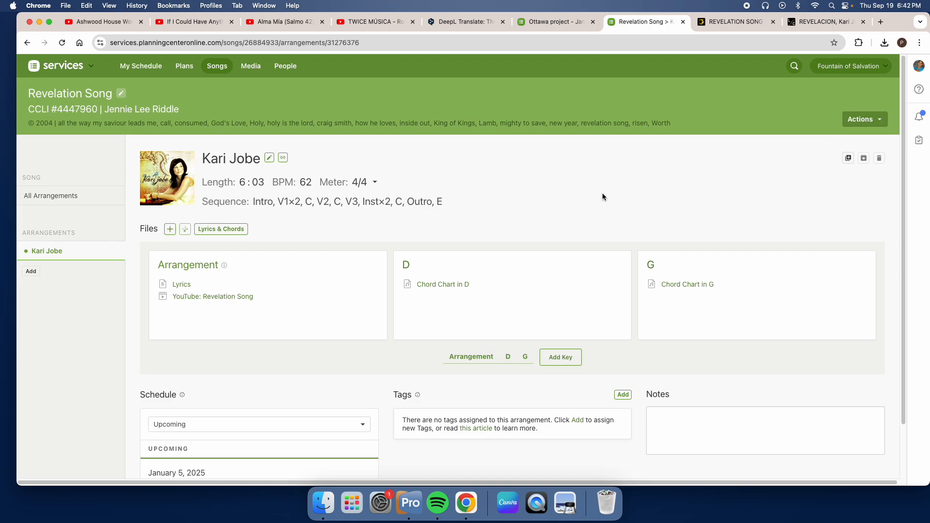